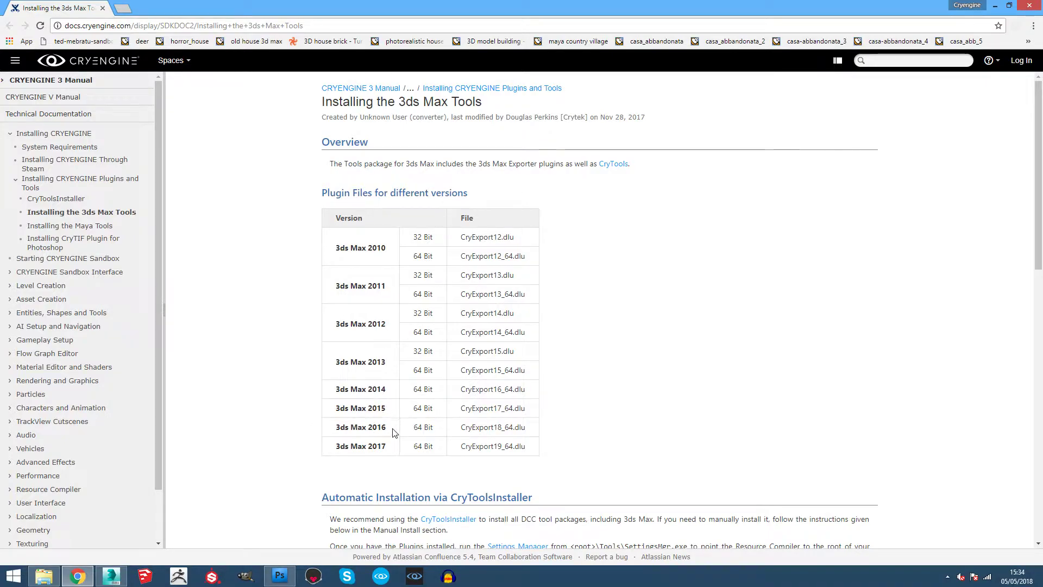
Highlight '3ds Max 2016' and 'CryExport18_64.dlu' in the plugin table, then minimize the browser
drag(393, 433, 337, 433)
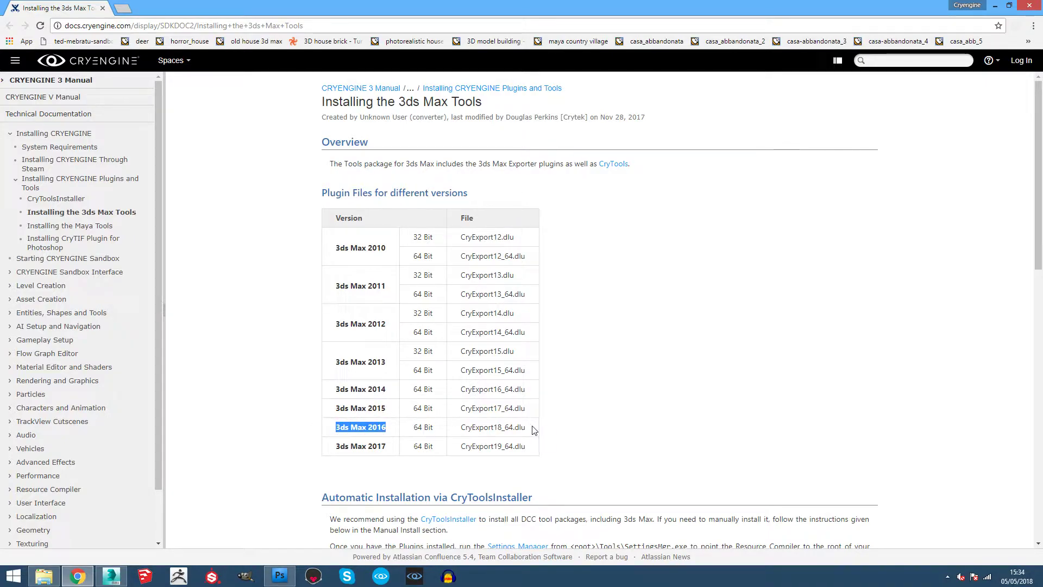
drag(534, 430, 470, 430)
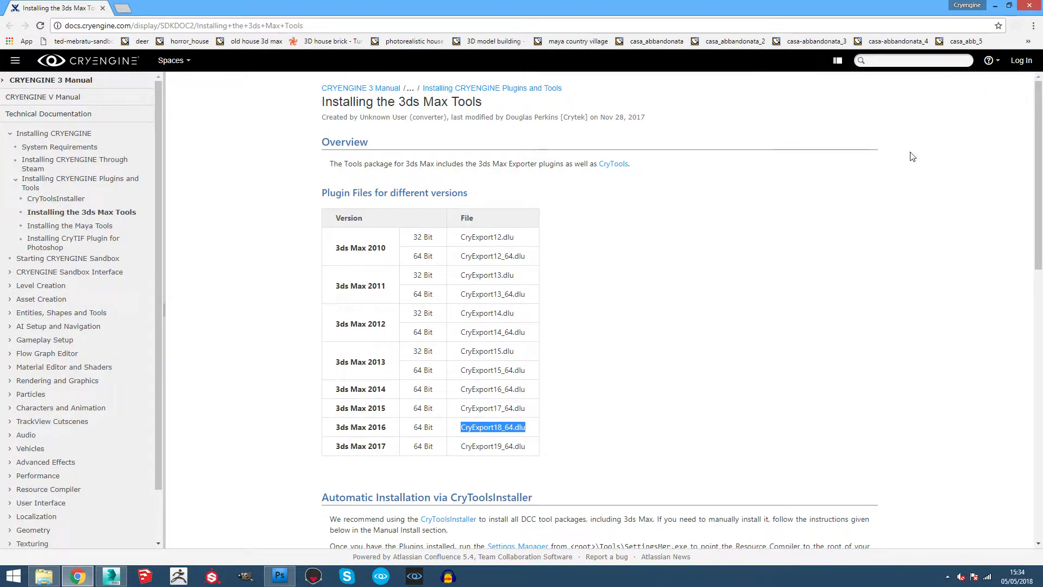
click(995, 6)
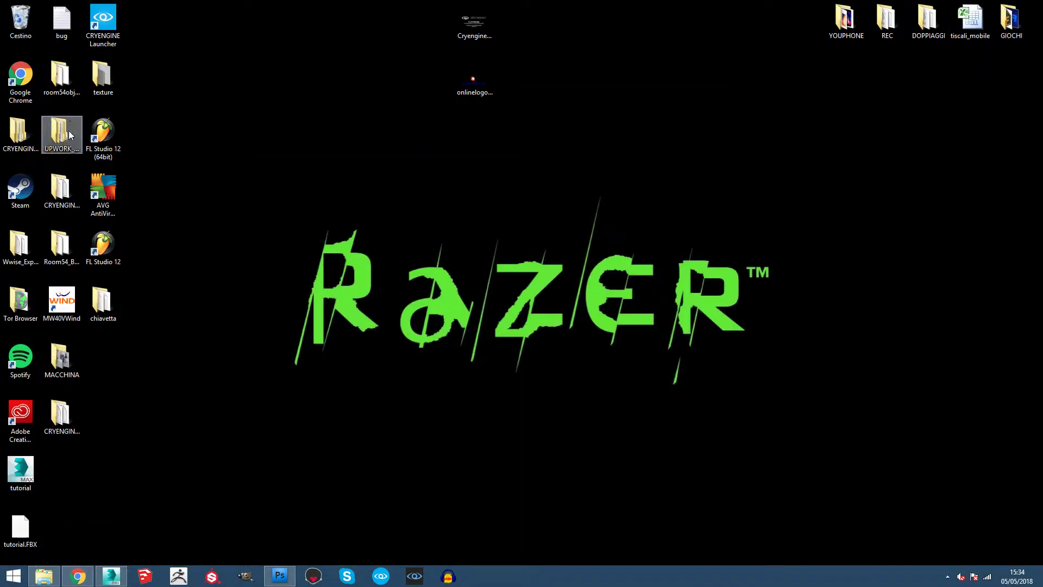
Copy CryExport18_64.dlu from CRYENGINE_DESIGN\CRYENGINE_LEVEL_DESIGN\Tools\3dsmax\plugins
double_click(24, 136)
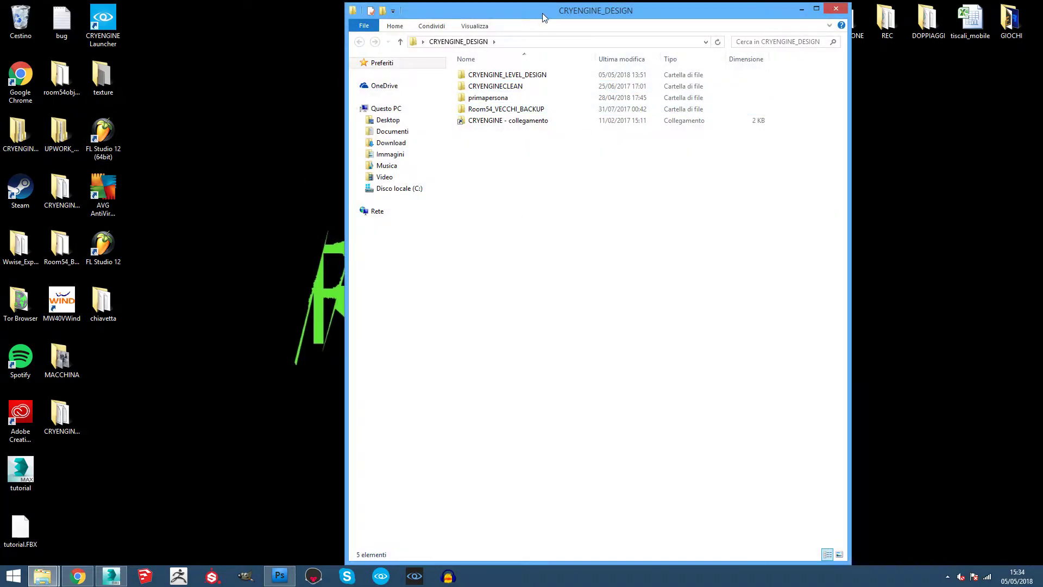
drag(542, 12, 526, 32)
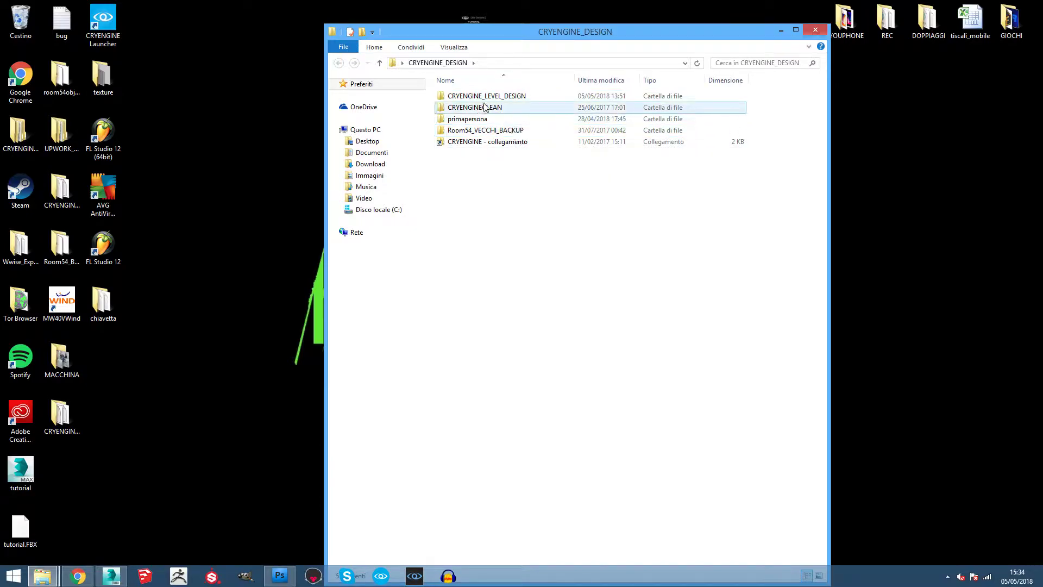
double_click(499, 98)
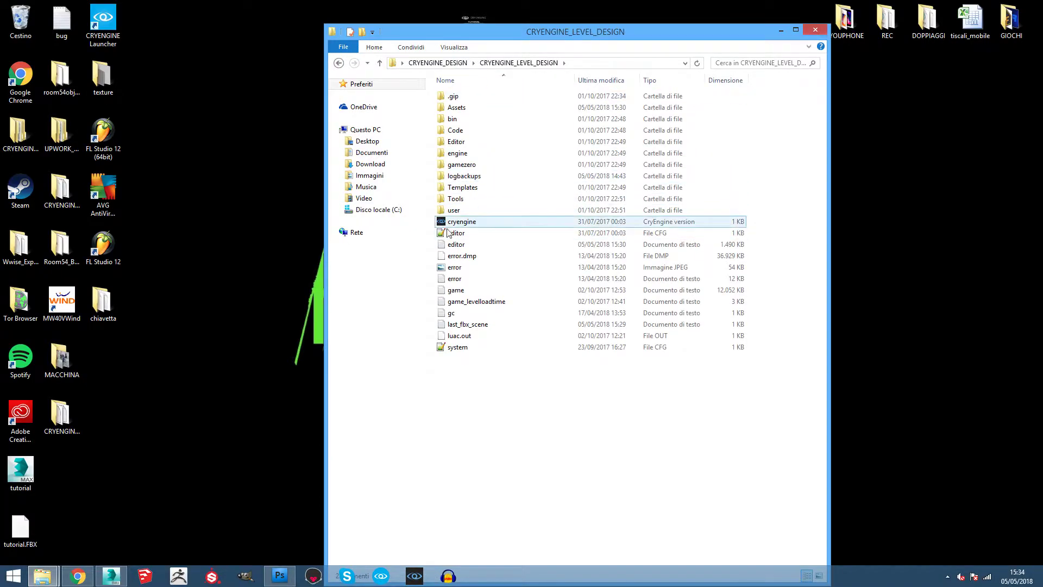
double_click(480, 202)
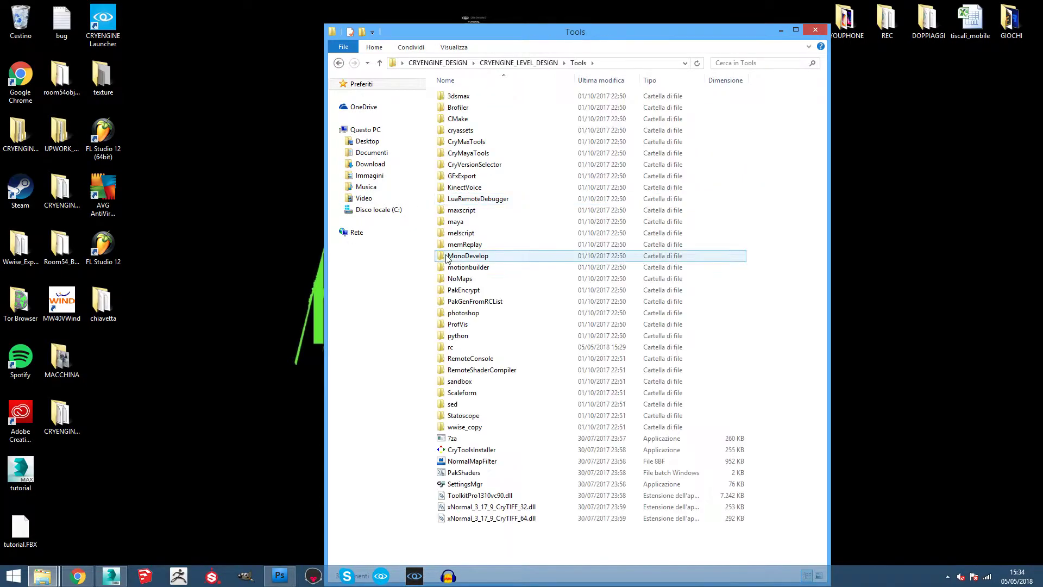
double_click(474, 100)
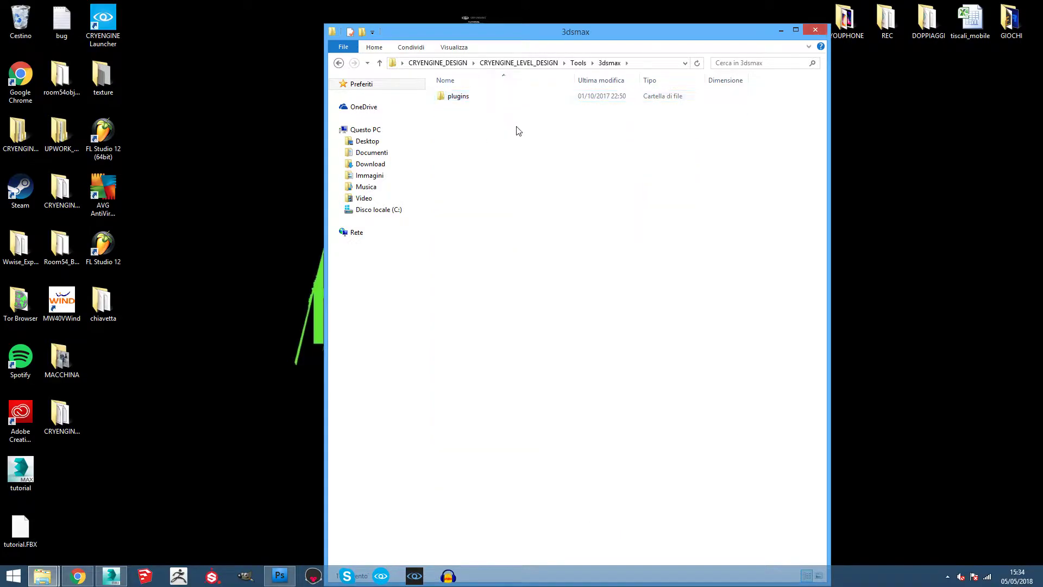
double_click(474, 100)
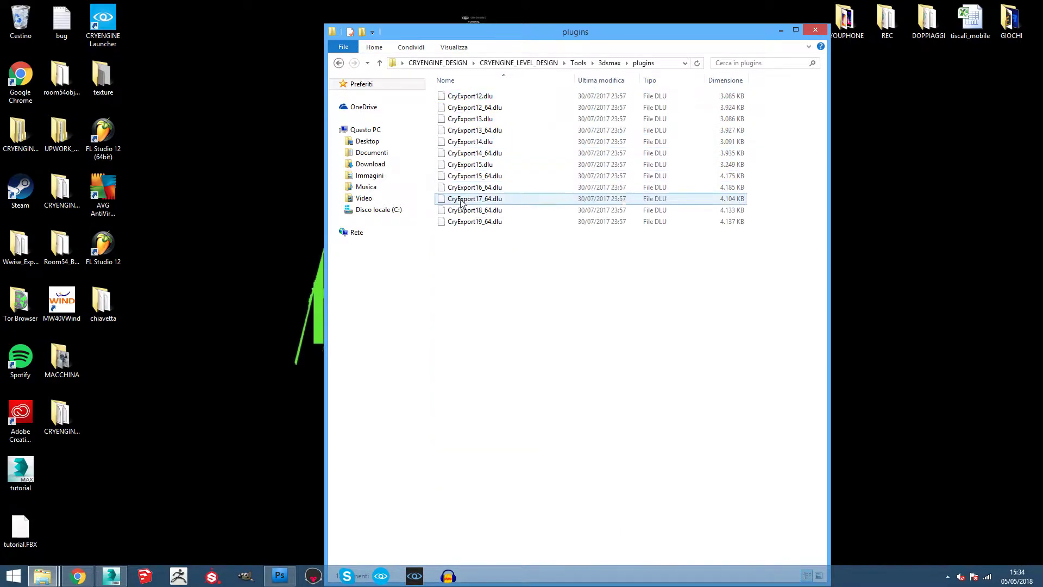
right_click(489, 211)
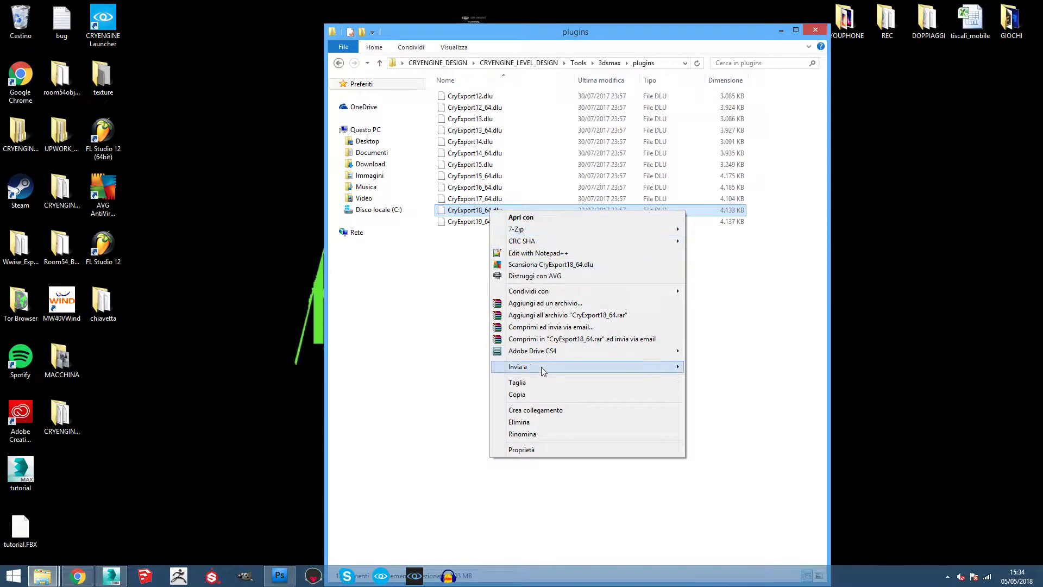
click(534, 393)
In a new Explorer window, open C:\Programmi\Autodesk\3ds Max 2016\plugins, then minimize it
right_click(32, 581)
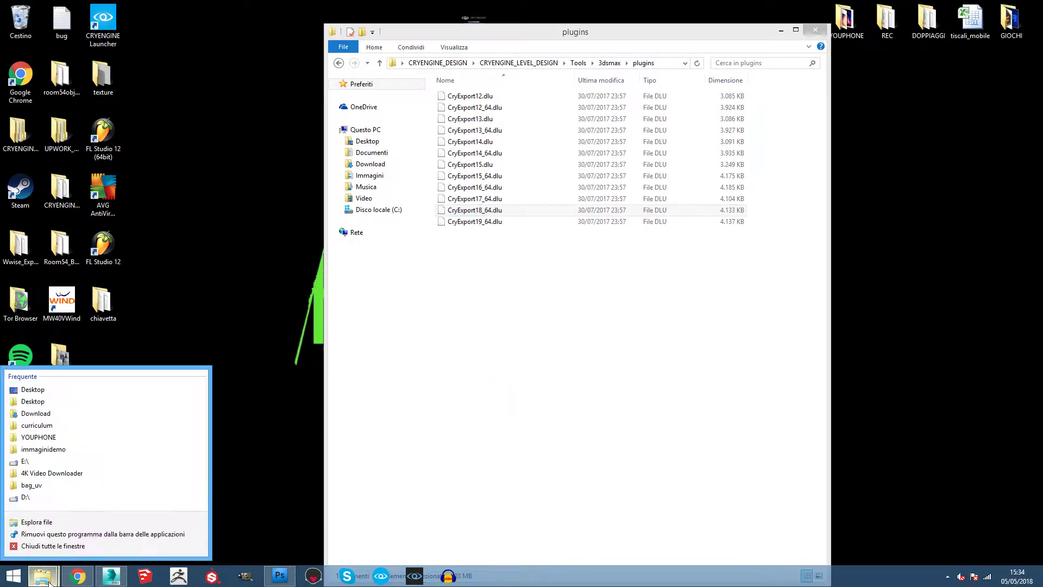
click(38, 523)
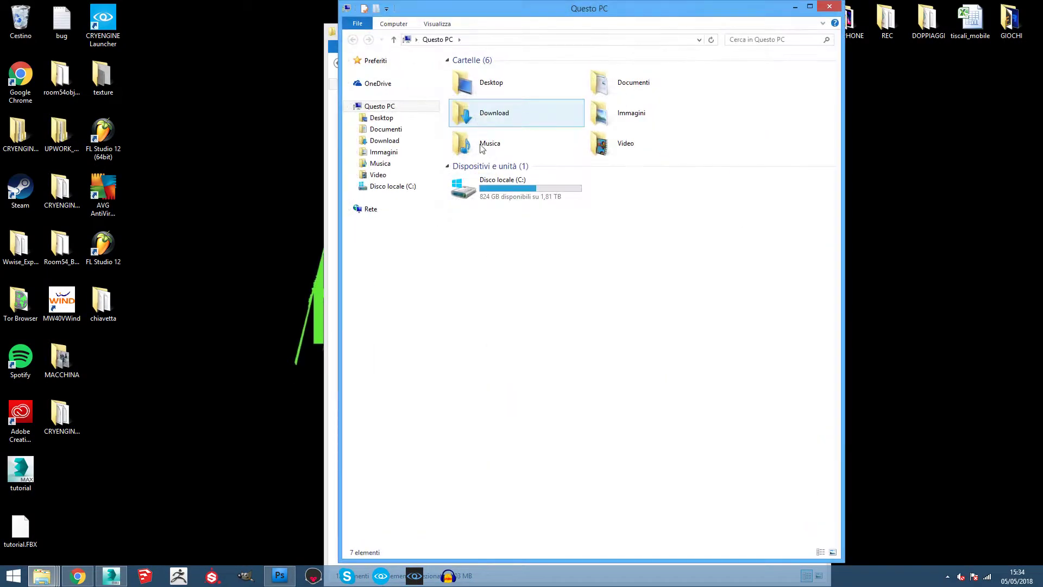
double_click(488, 187)
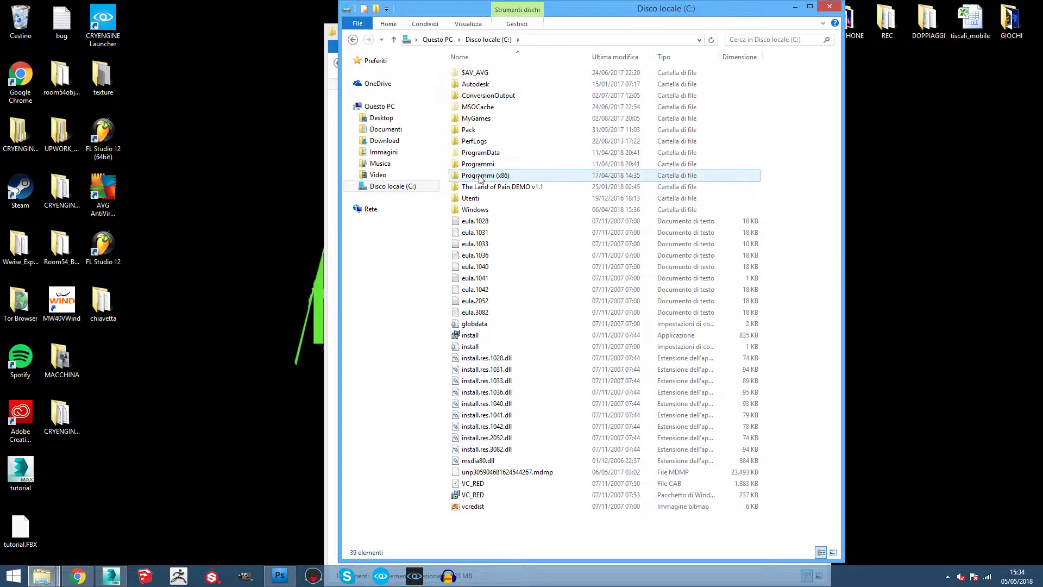
double_click(480, 164)
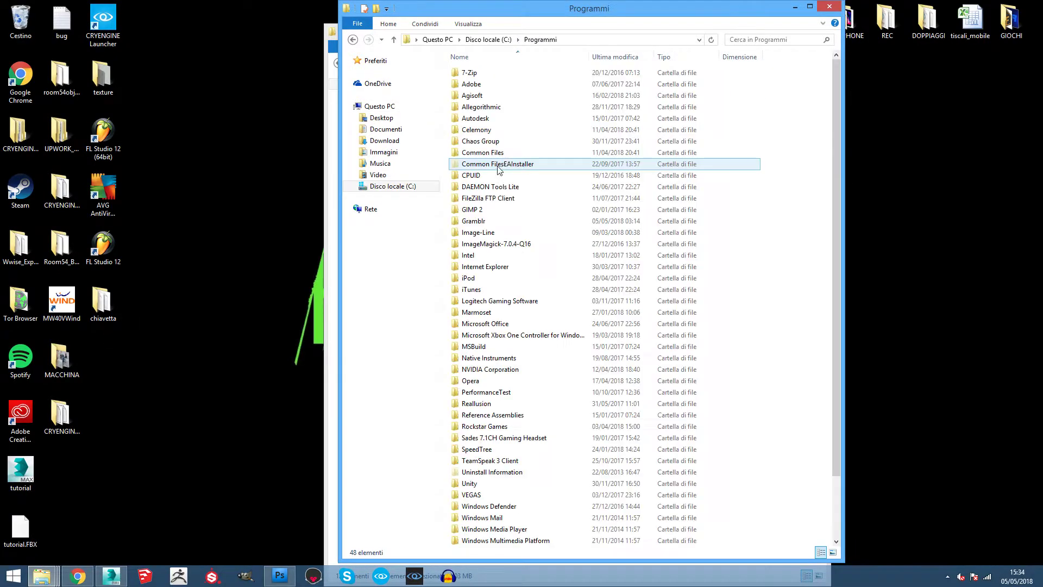
double_click(493, 121)
double_click(491, 74)
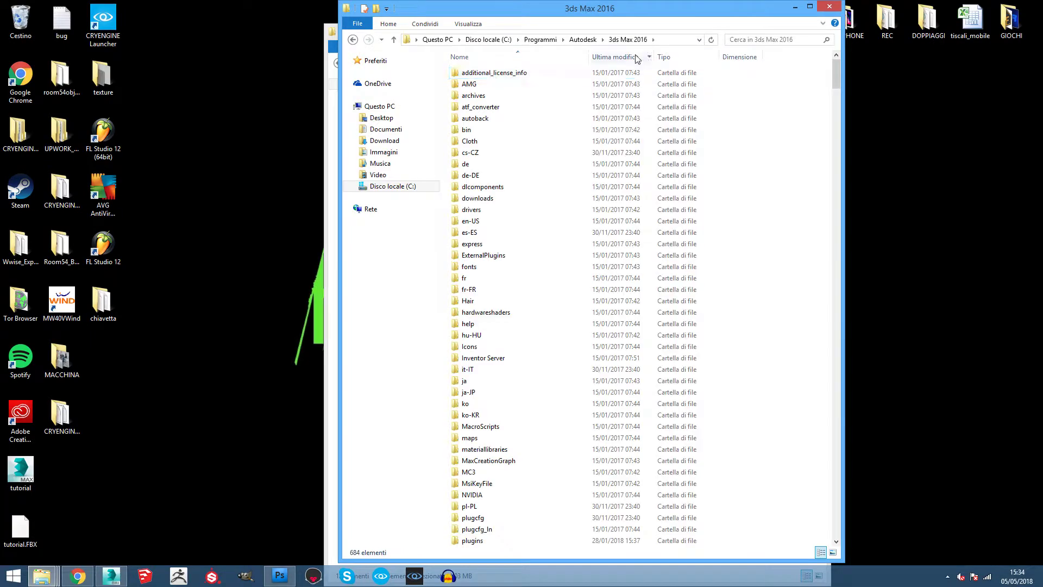
scroll(516, 380, down, 5)
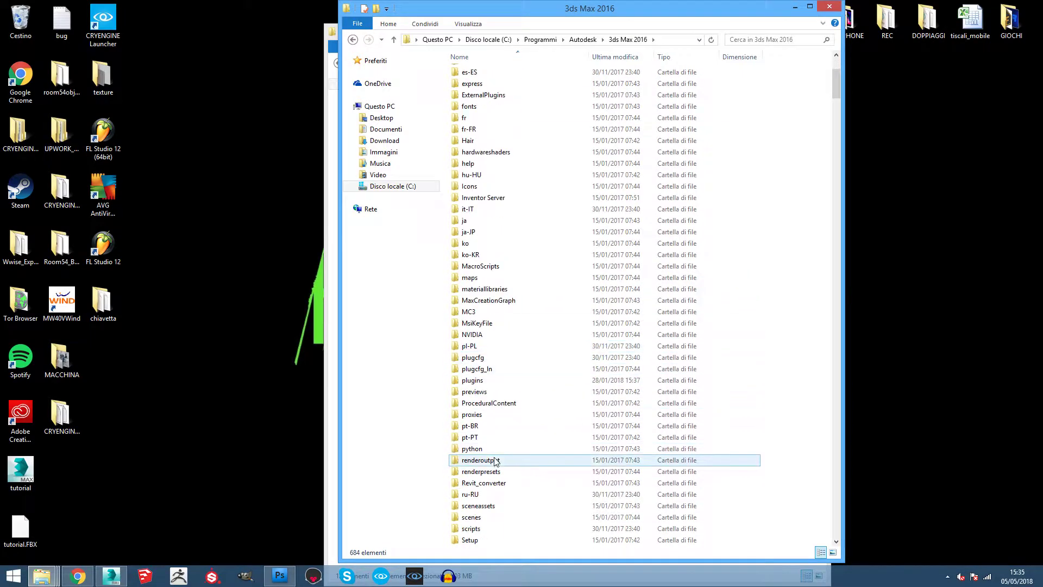
click(488, 381)
double_click(488, 380)
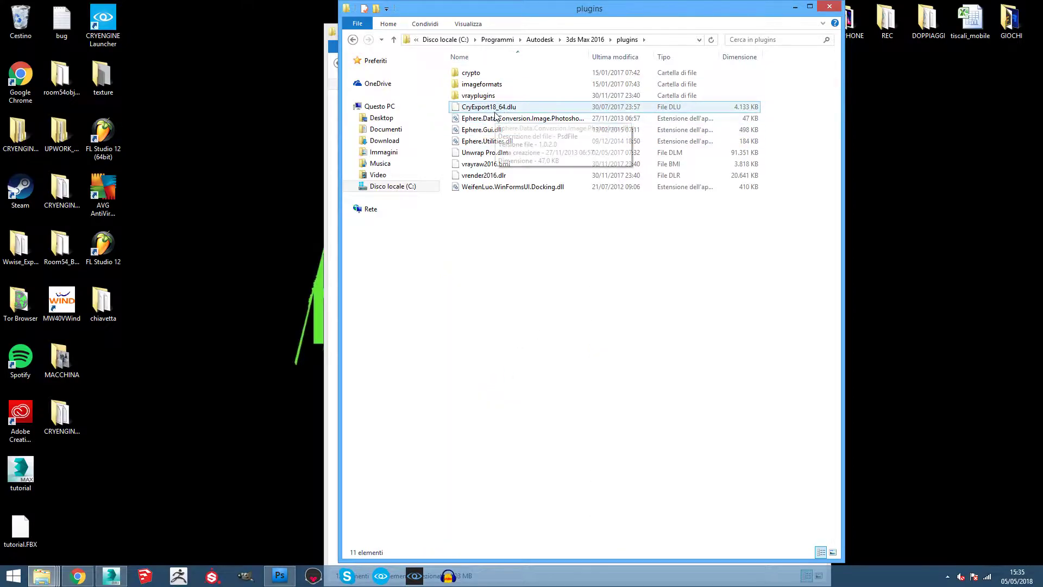
click(800, 8)
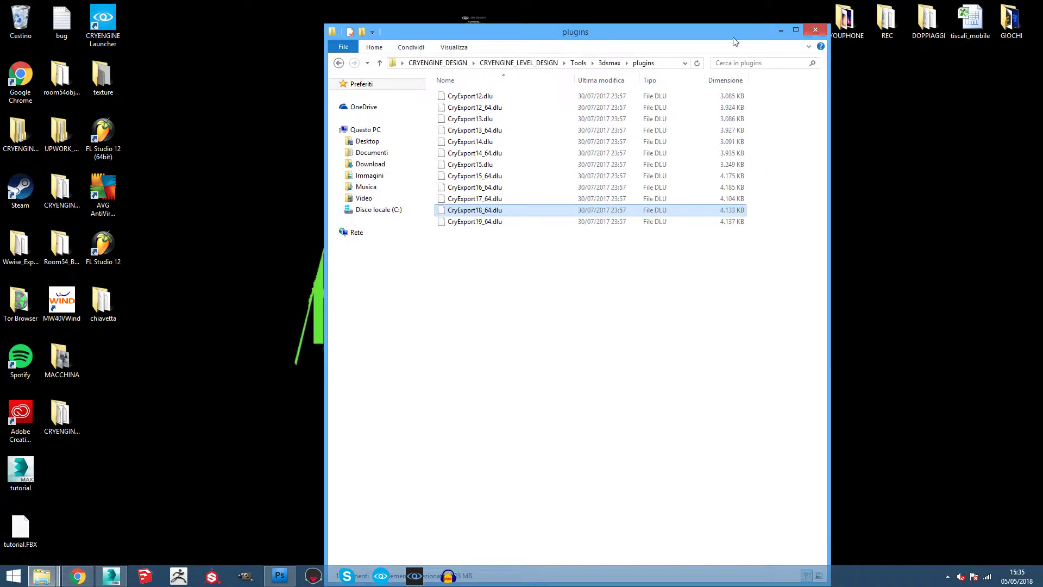
Copy both CryTIFFPluginCS4 .8bi files from the CRYENGINE Tools\photoshop\plugins folder
click(578, 64)
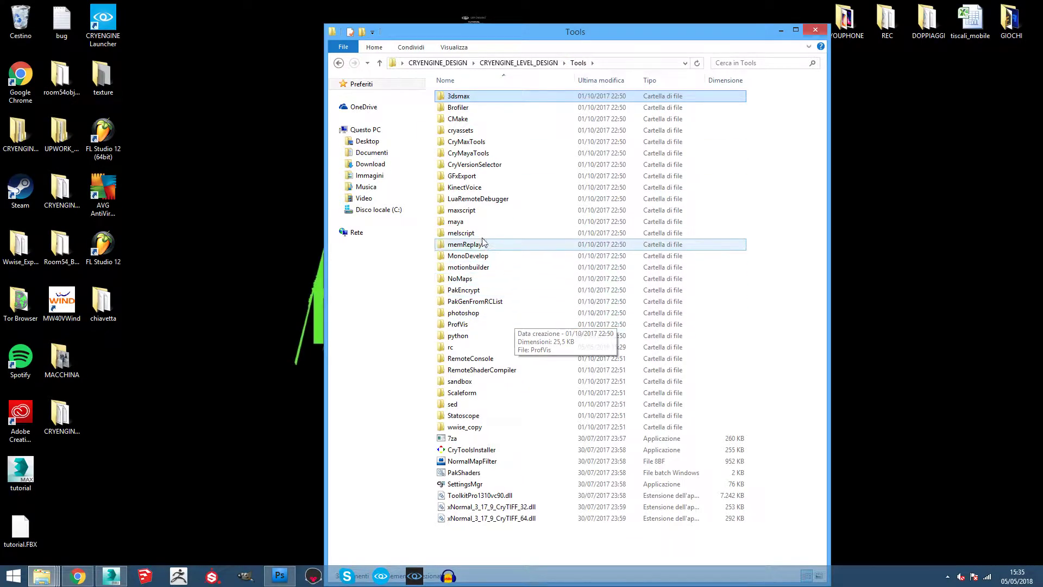
double_click(480, 313)
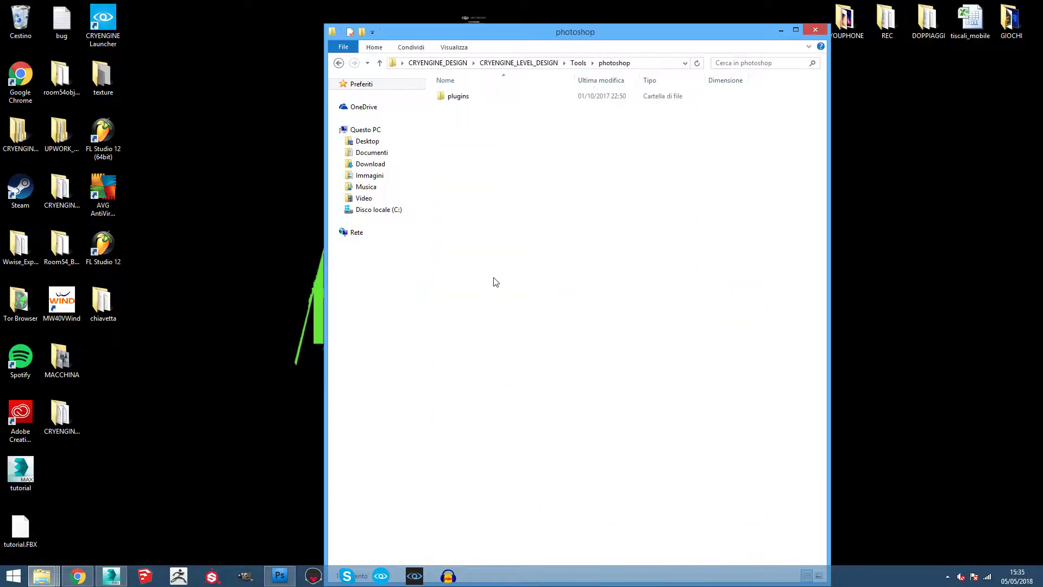
double_click(481, 99)
drag(513, 139, 483, 97)
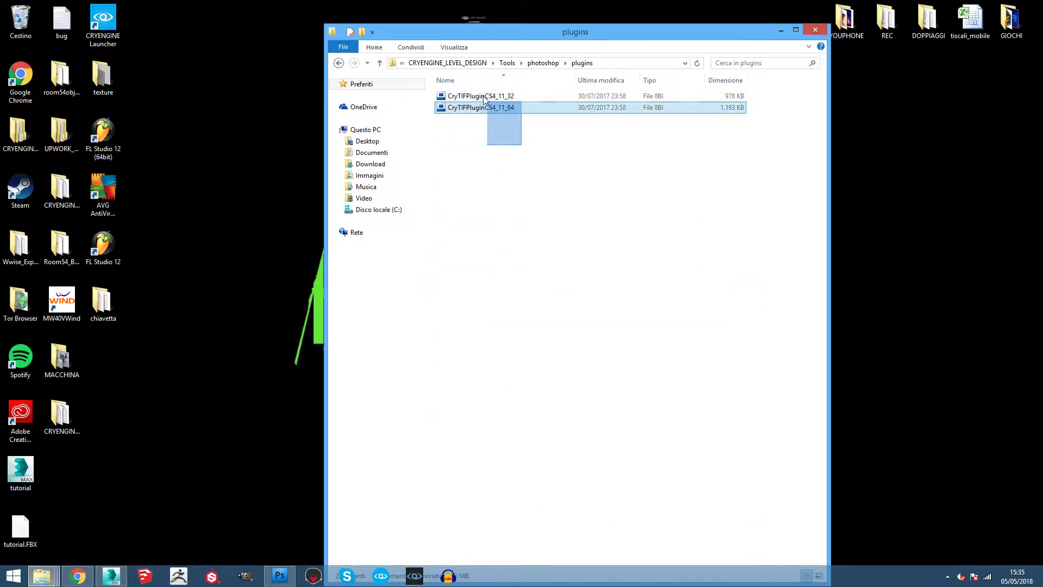
right_click(491, 104)
click(529, 287)
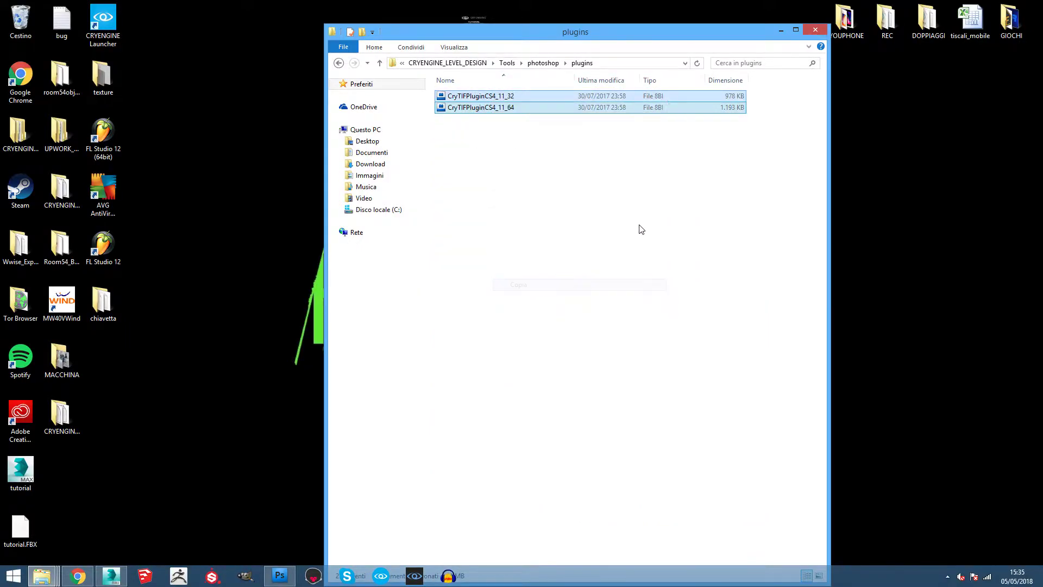
click(641, 228)
Switch between the Explorer windows to bring up the 3ds Max 2016 plugins window
click(42, 576)
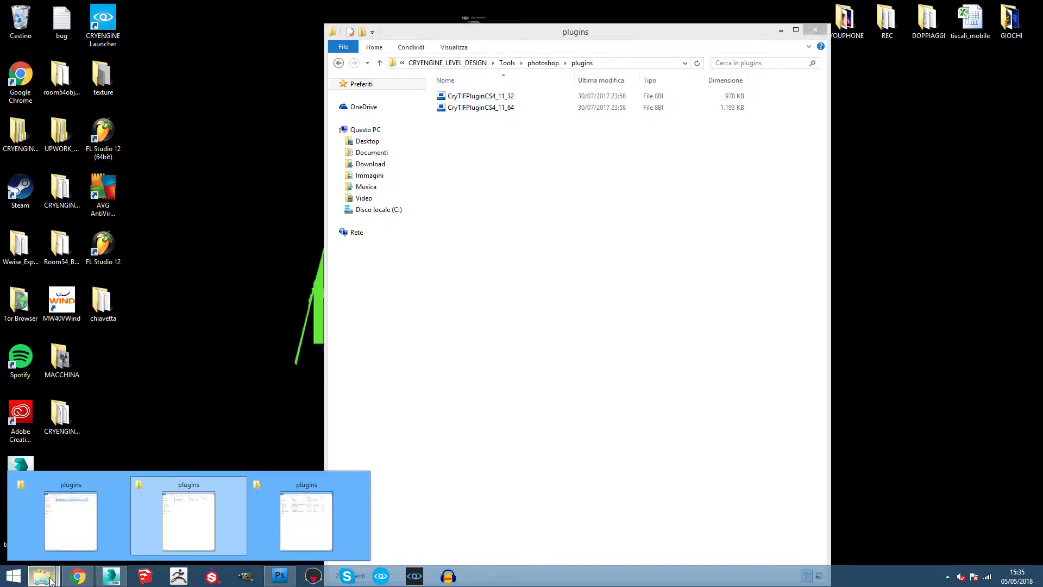
click(106, 531)
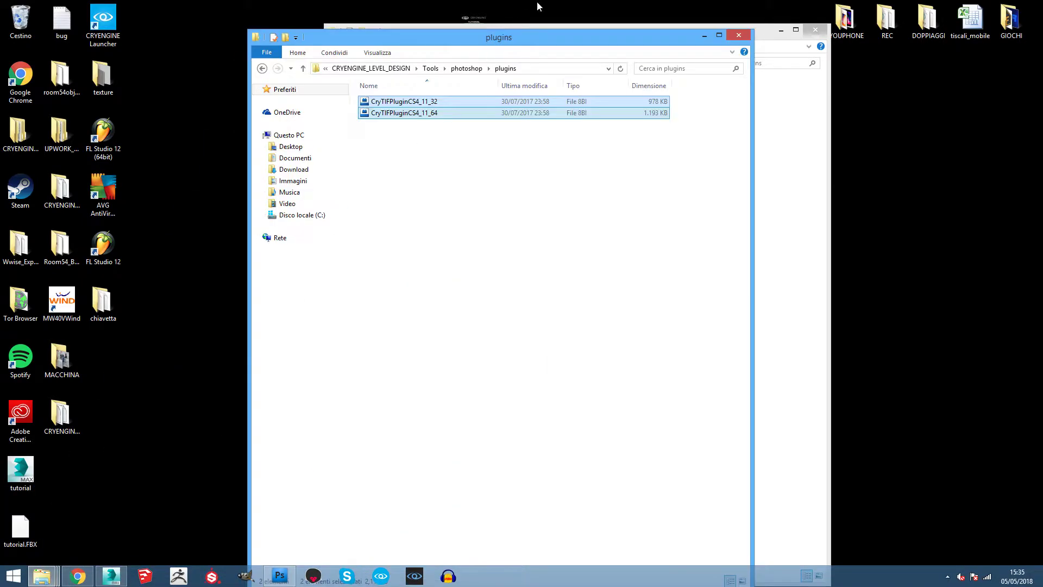
click(705, 36)
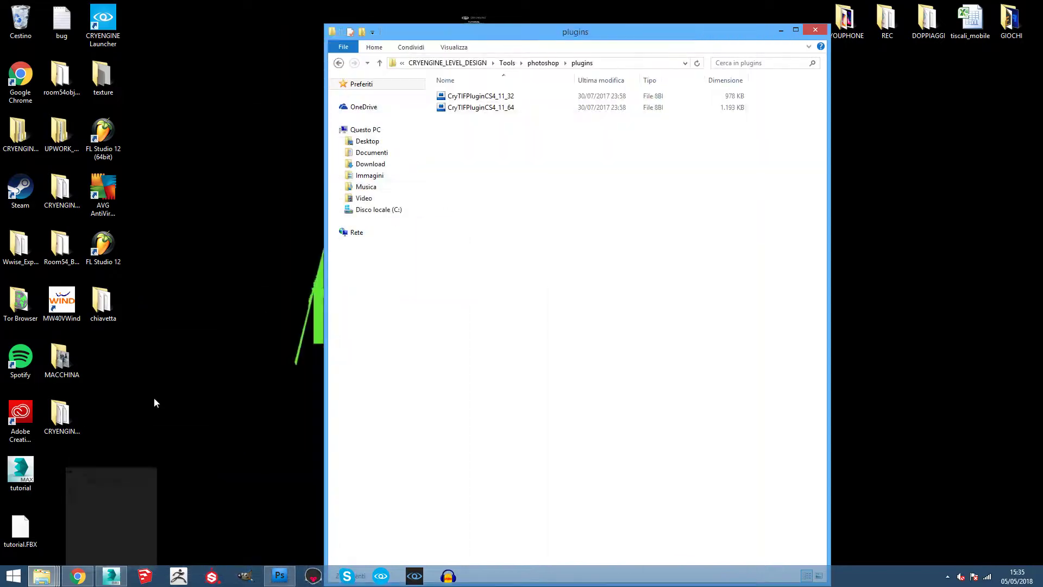
click(46, 576)
Check CryTIFPluginCS4_11_64 in Photoshop CS4 (64 Bit) Plug-ins\File Formats, then close both Explorer windows
click(296, 508)
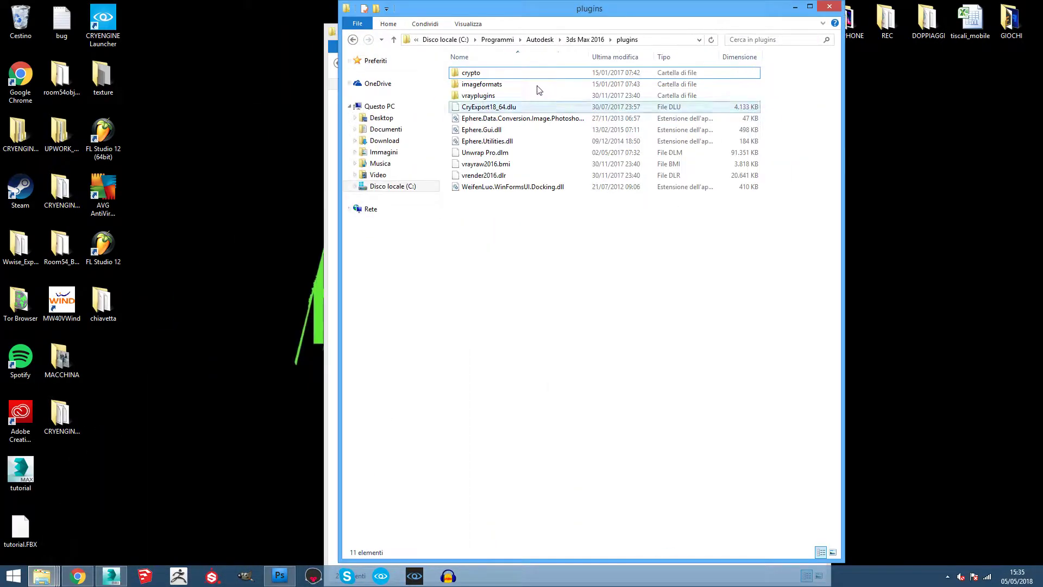
click(497, 40)
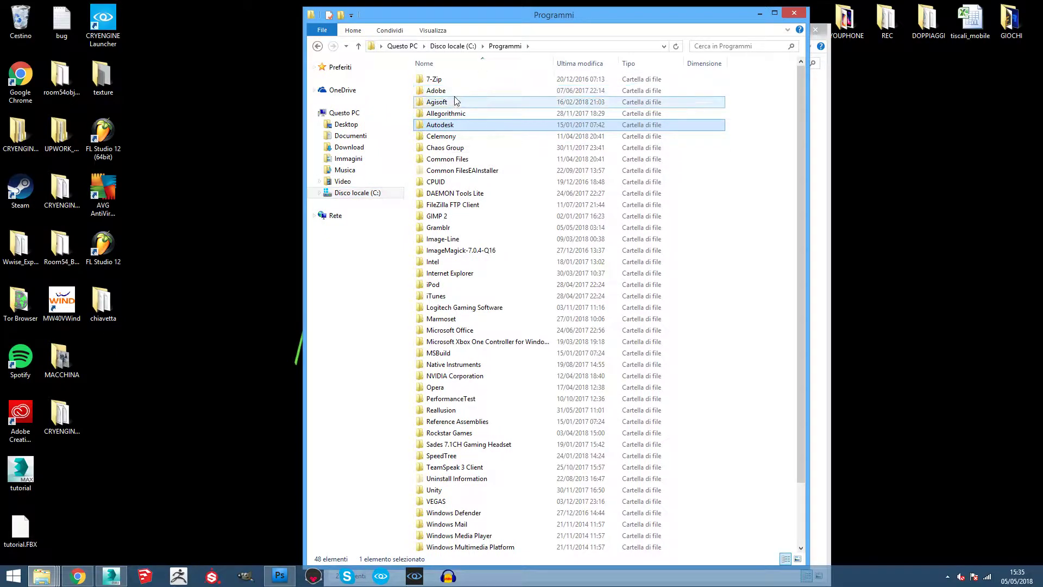
double_click(451, 87)
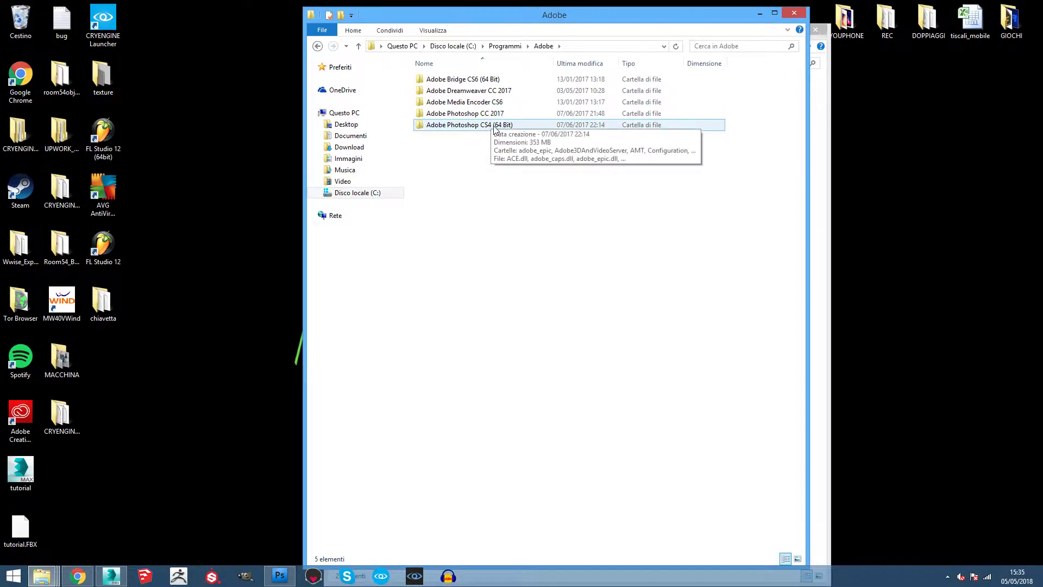
double_click(495, 127)
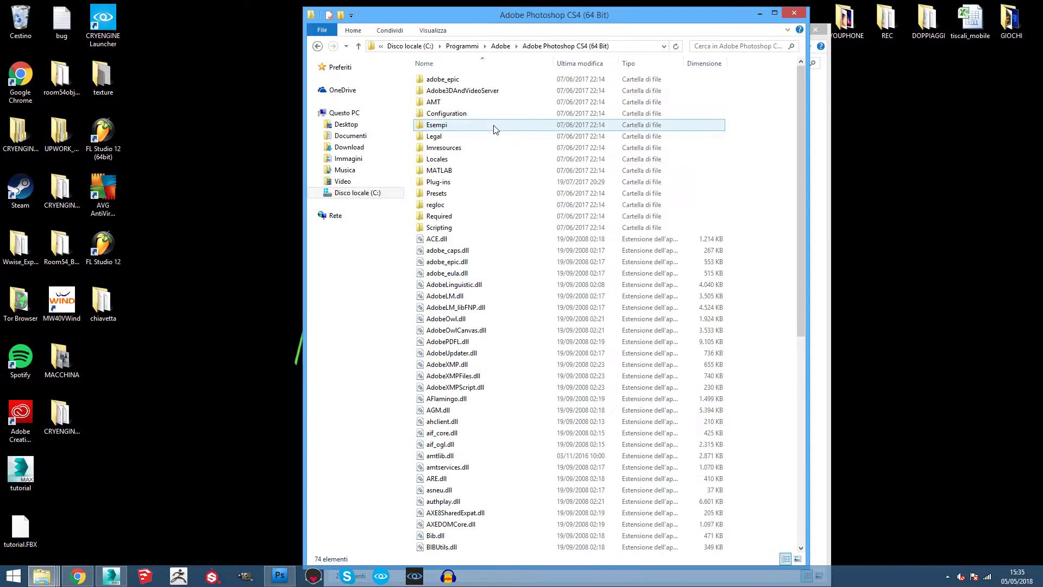
double_click(459, 183)
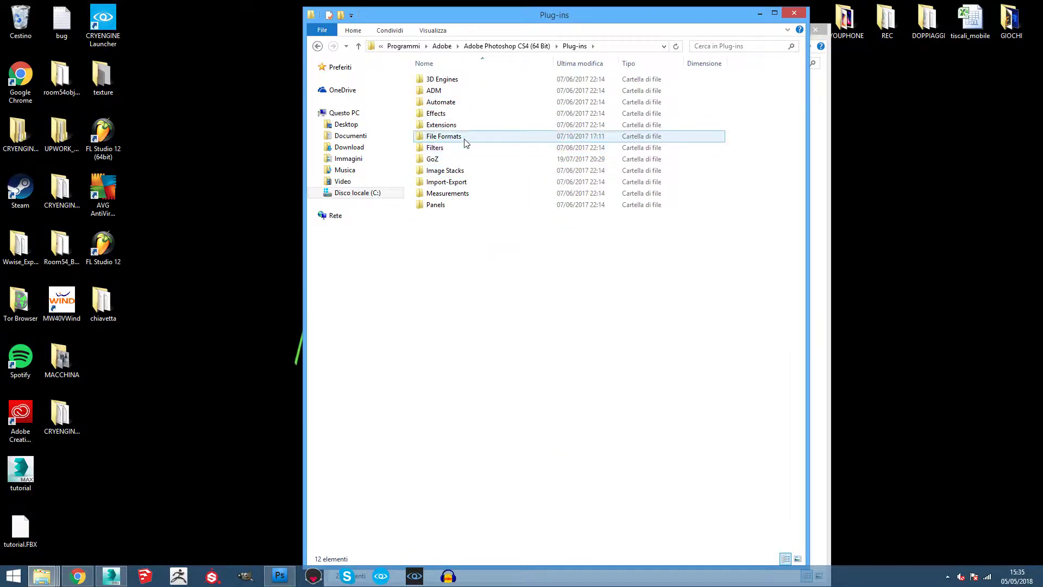
double_click(463, 136)
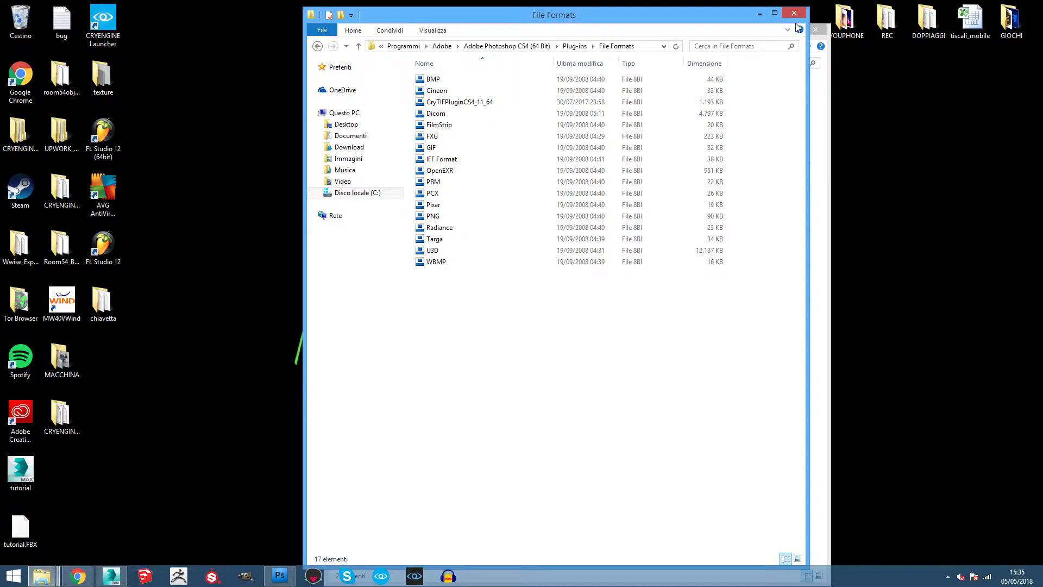
click(795, 14)
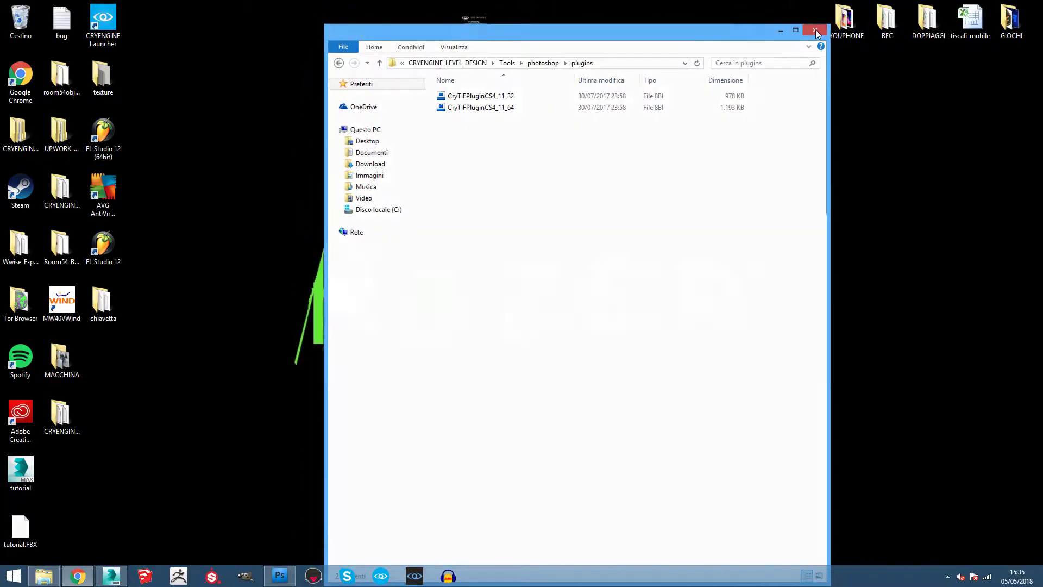
click(816, 30)
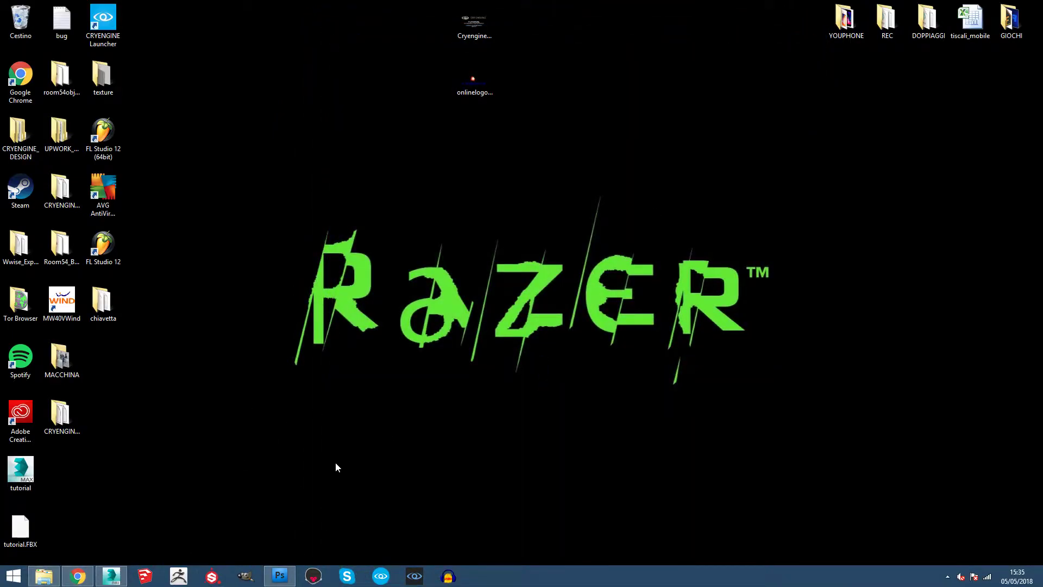
Open Cryengine4-logo from the room54object\immaginidemo folder in Photoshop
click(286, 580)
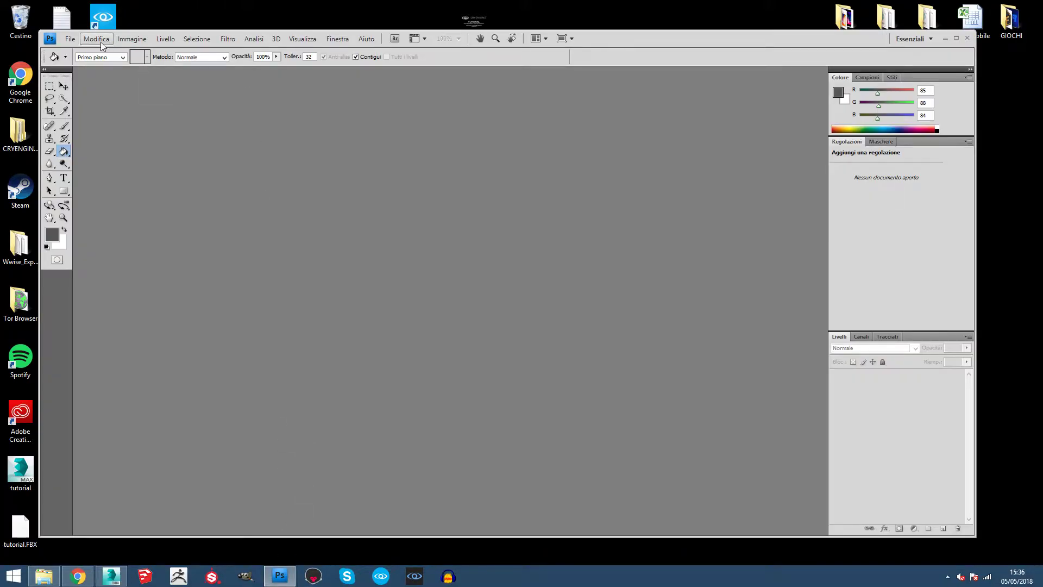
click(70, 40)
click(92, 63)
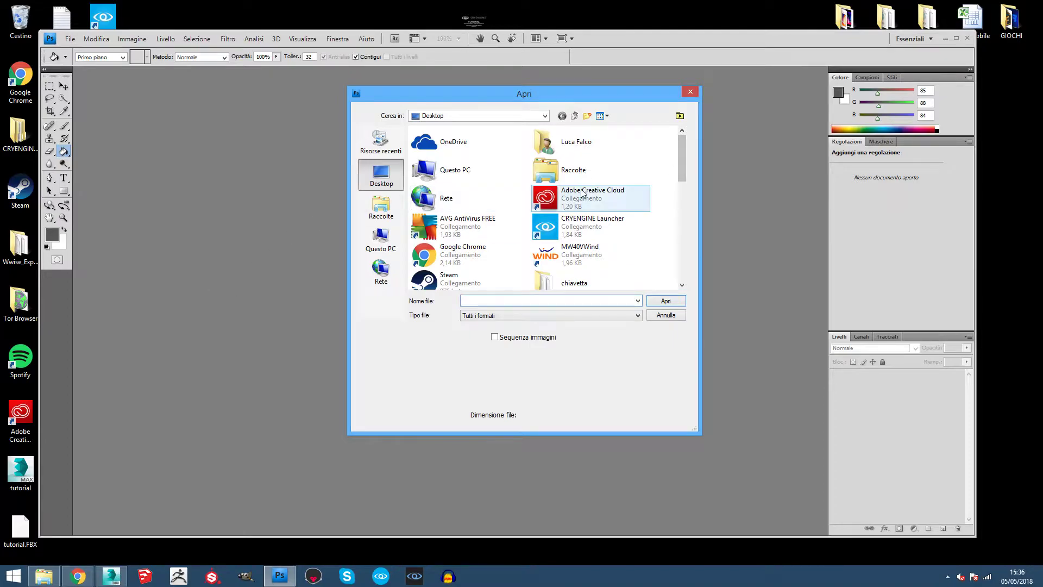
drag(682, 152, 700, 191)
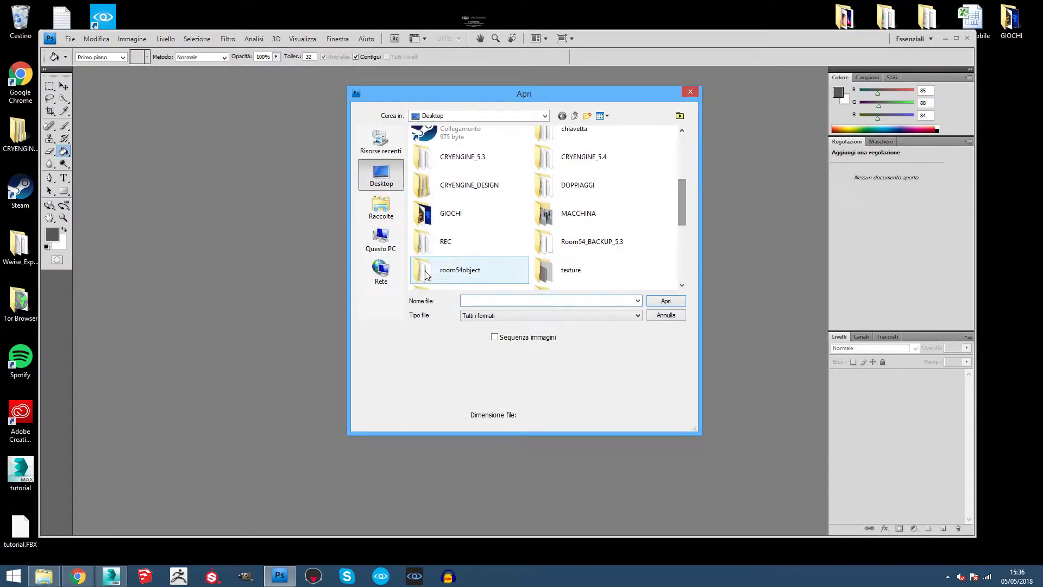
double_click(457, 270)
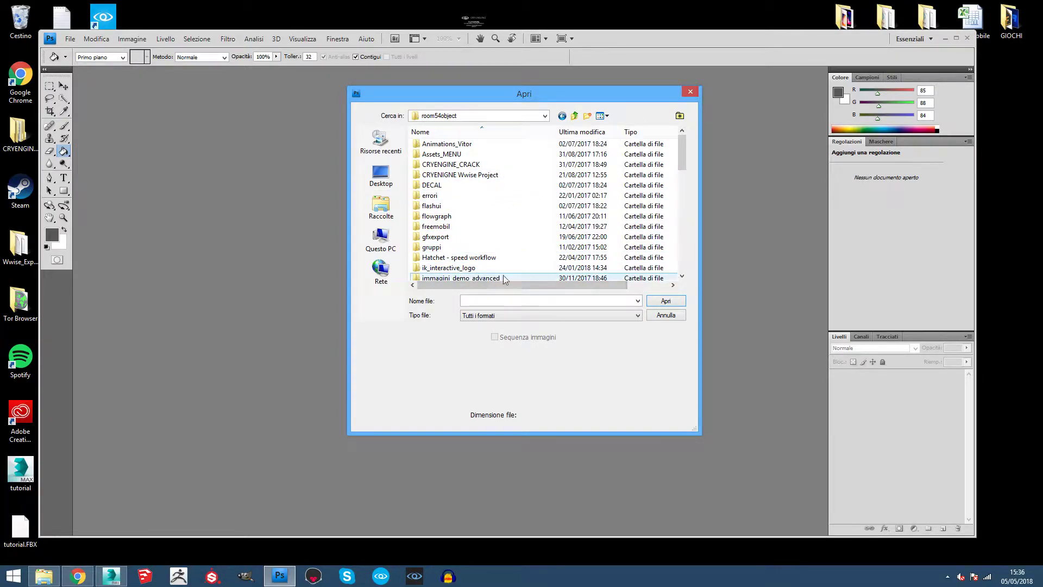
scroll(681, 149, down, 1)
double_click(464, 258)
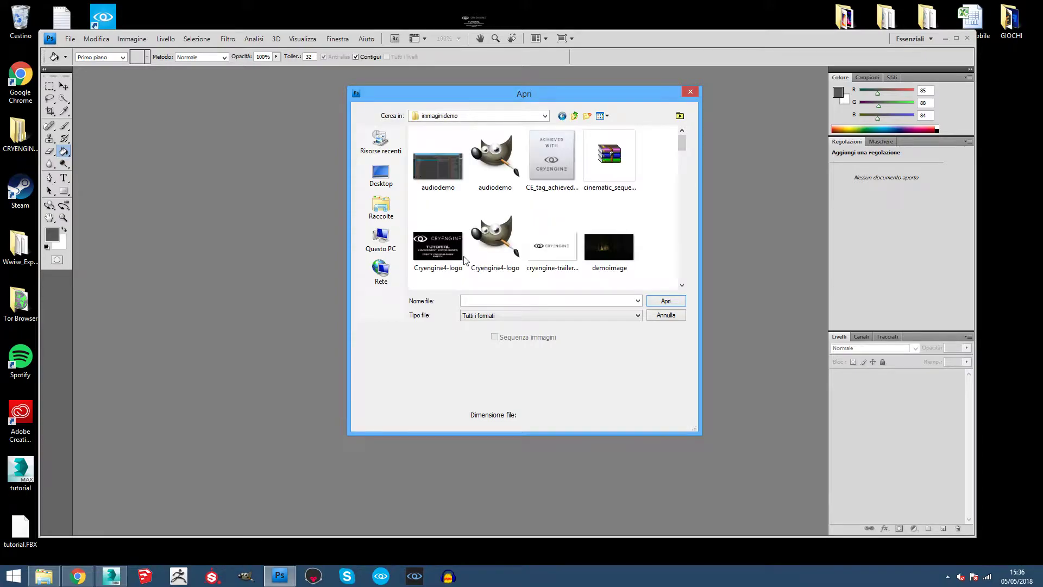
double_click(433, 262)
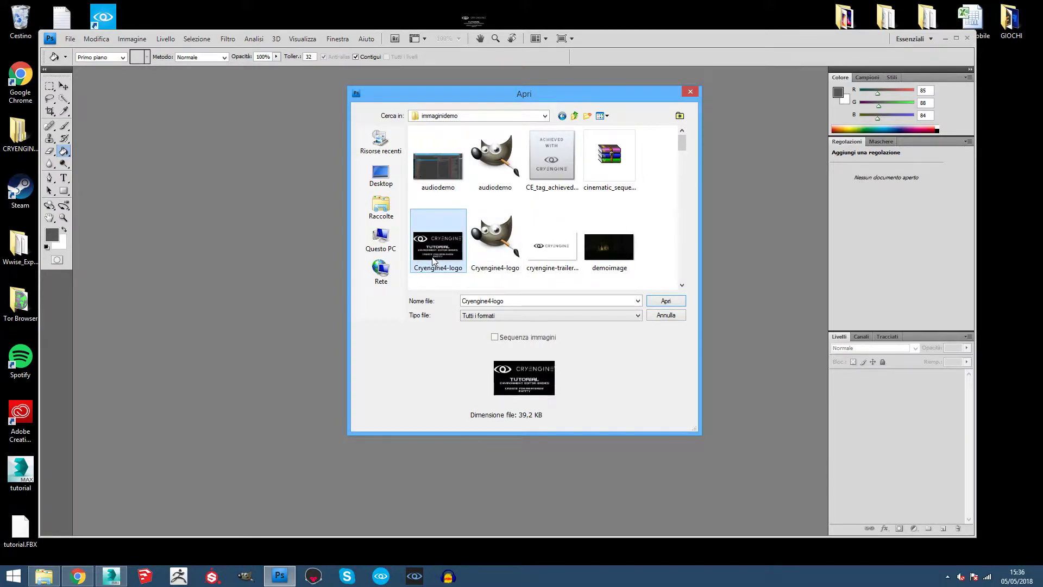
Save the logo to the Desktop as Cryengine4-logo.tif in CryTIFPlugin format, overwriting the old file
click(71, 43)
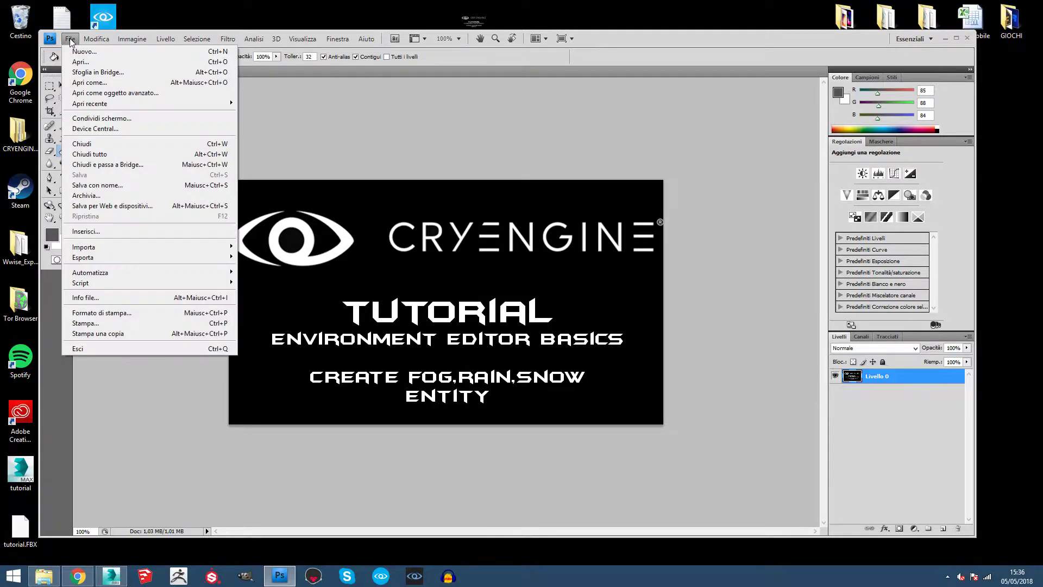
click(122, 185)
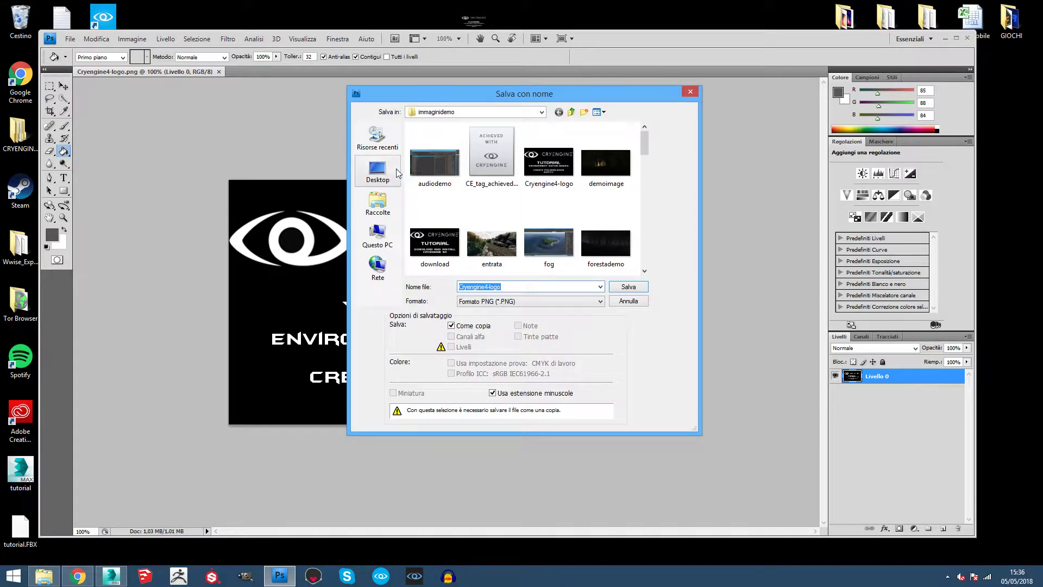
click(385, 182)
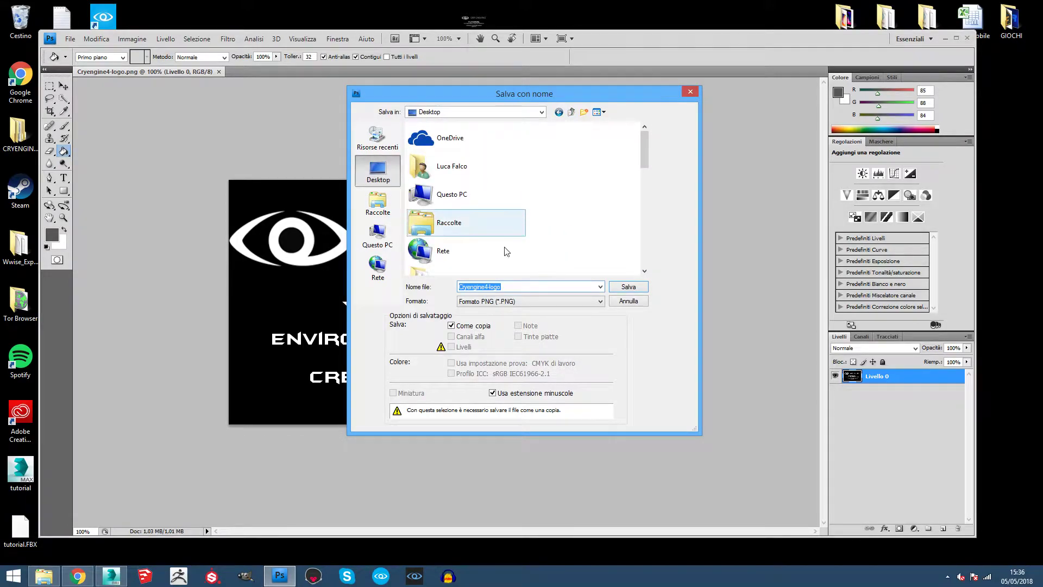
click(514, 307)
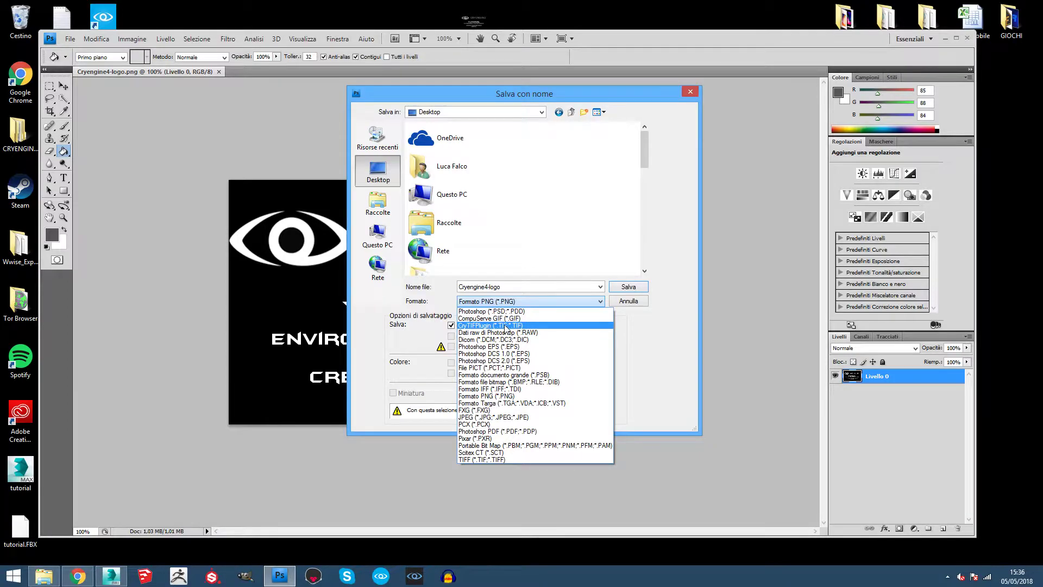
click(506, 326)
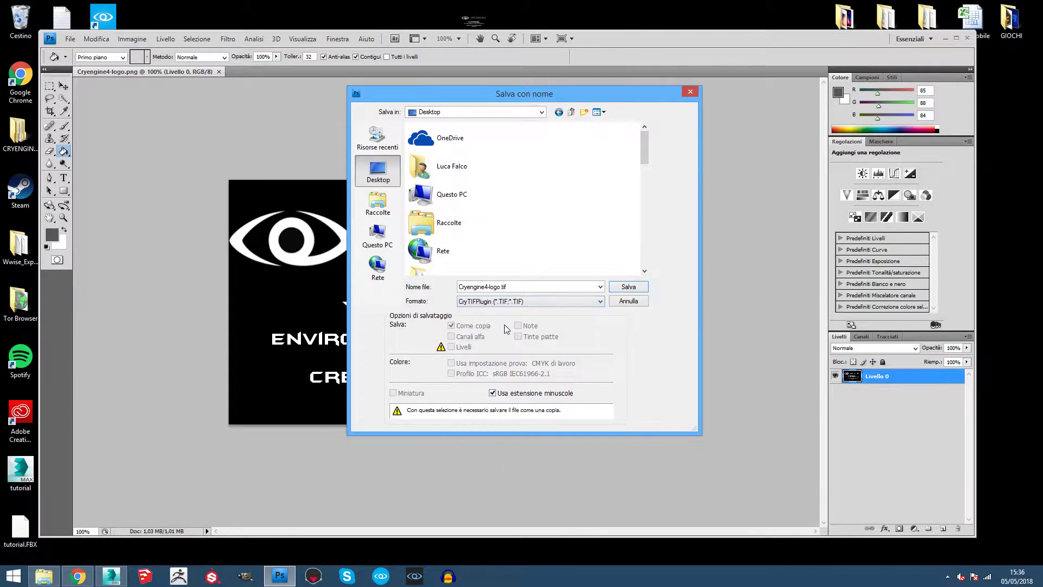
click(629, 287)
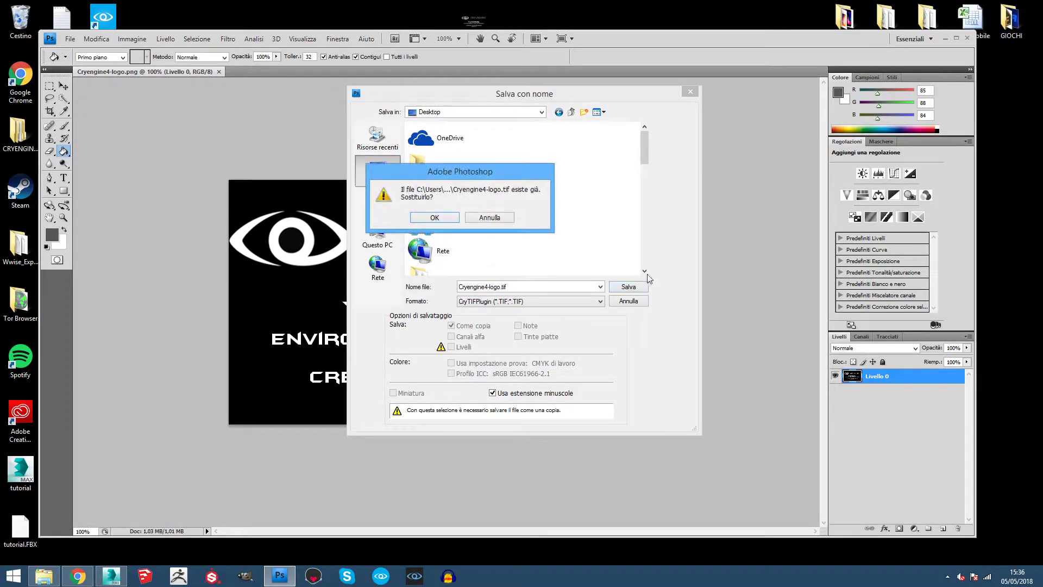
click(440, 220)
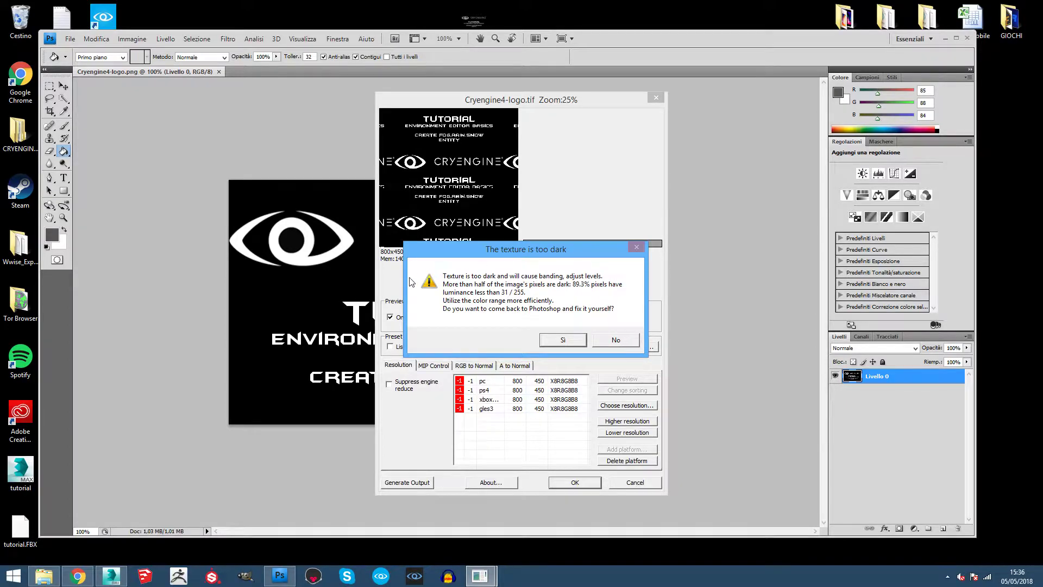
click(623, 343)
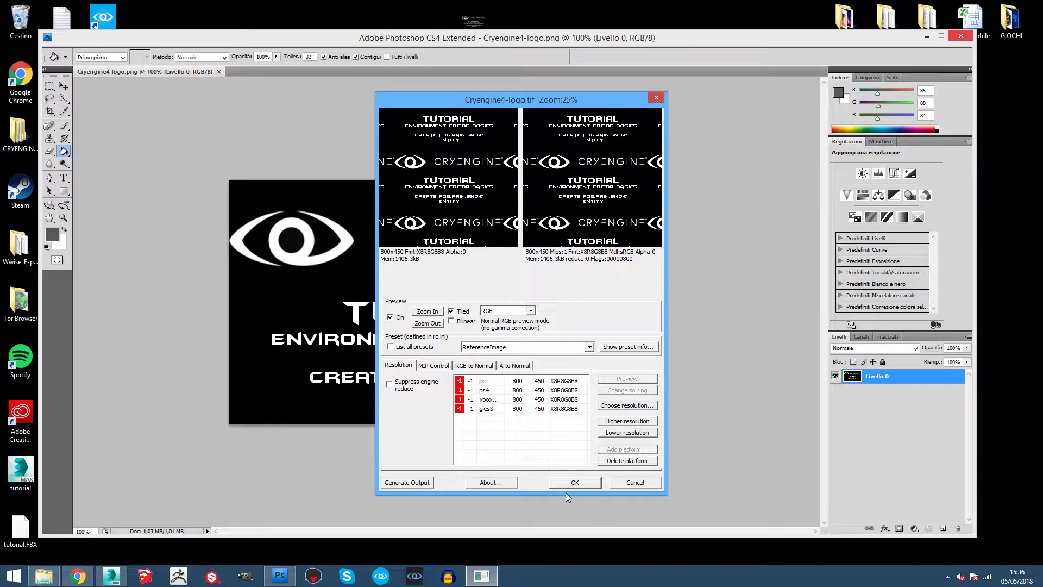
click(582, 484)
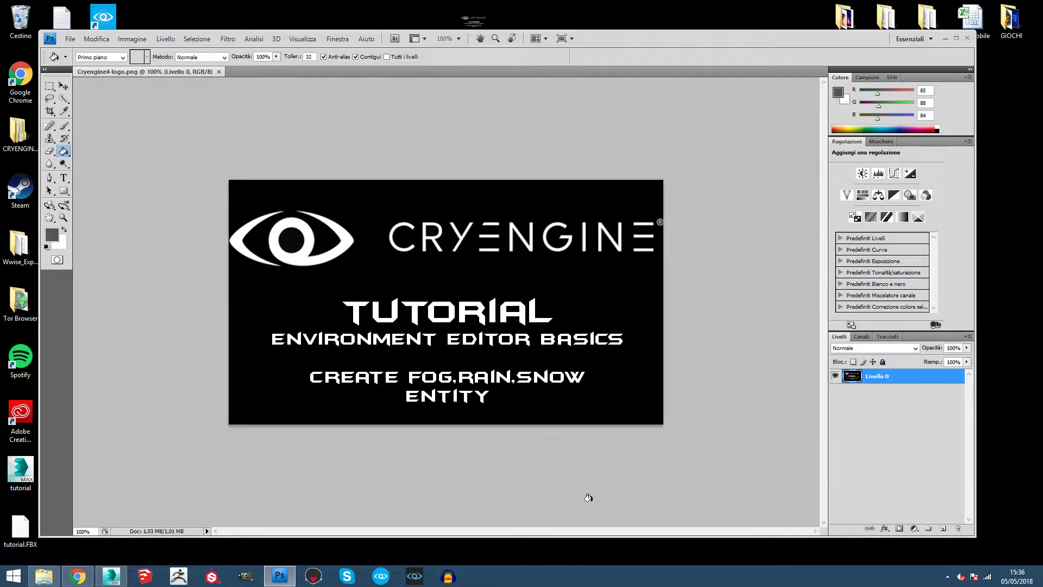
Open material_1 from Desktop\texture\rock_signal_textures in Photoshop
click(70, 39)
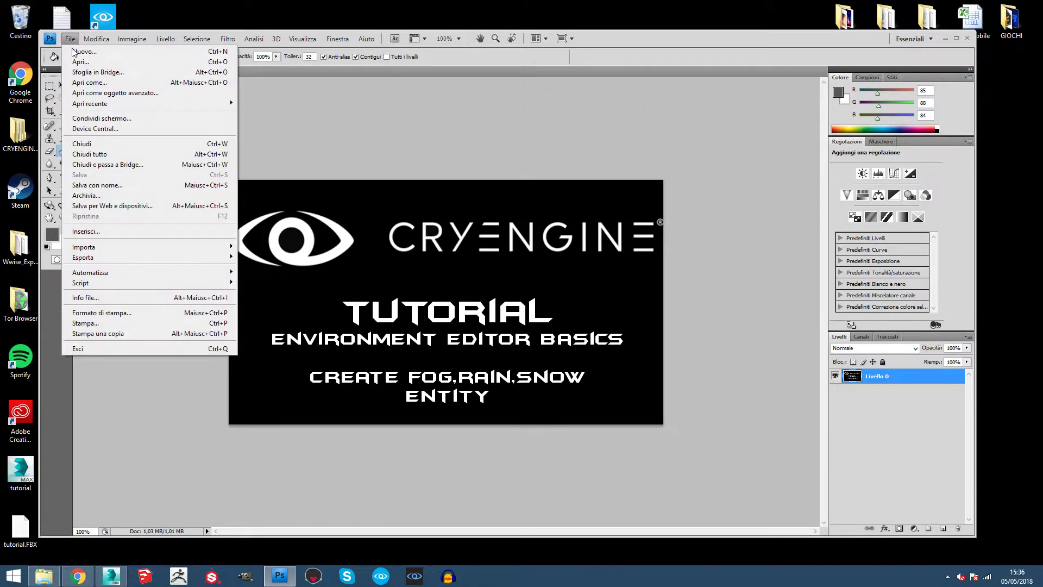
click(87, 63)
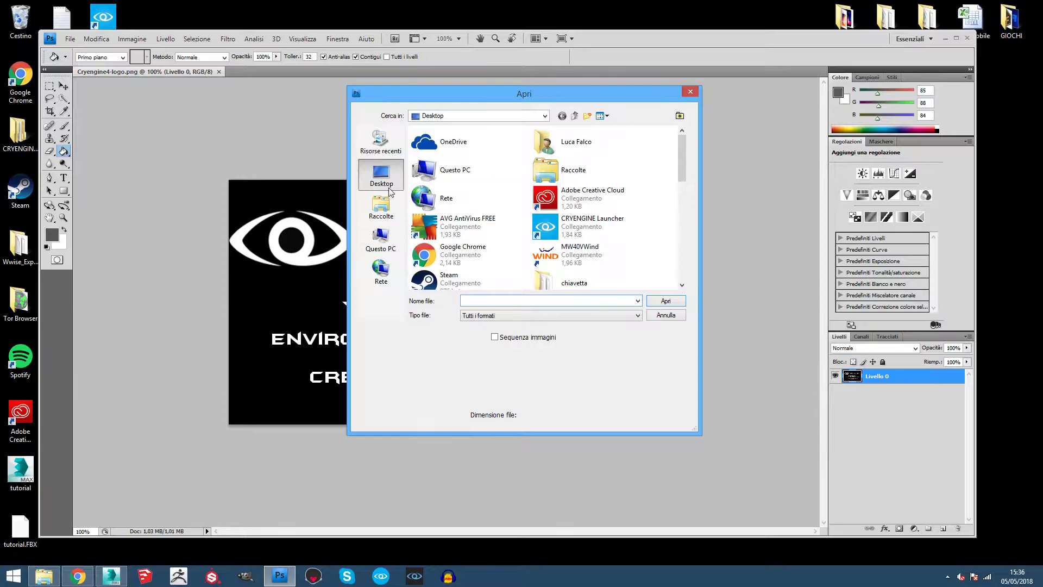
click(628, 193)
scroll(597, 217, down, 5)
scroll(589, 221, down, 2)
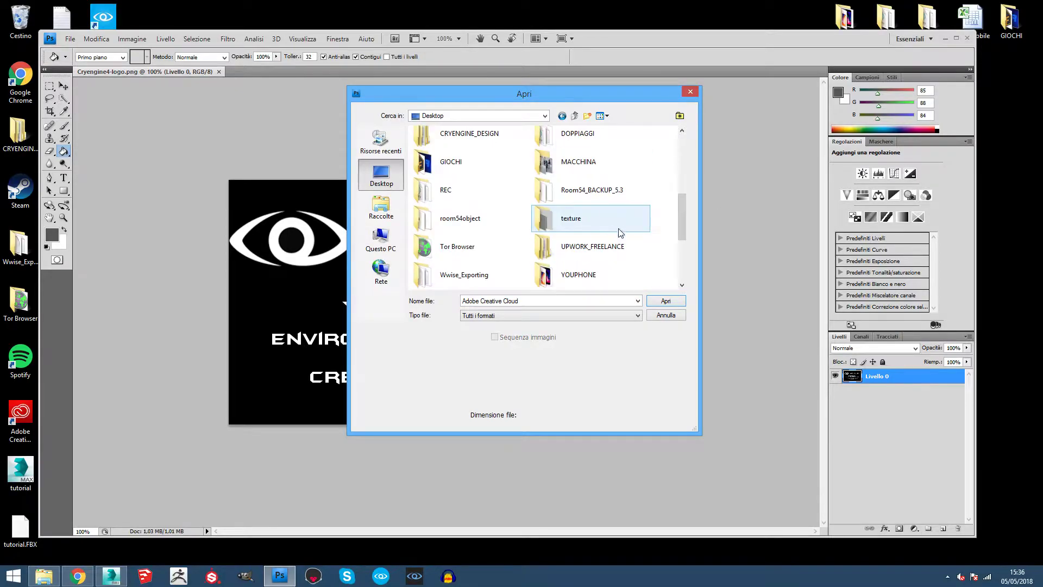
double_click(577, 220)
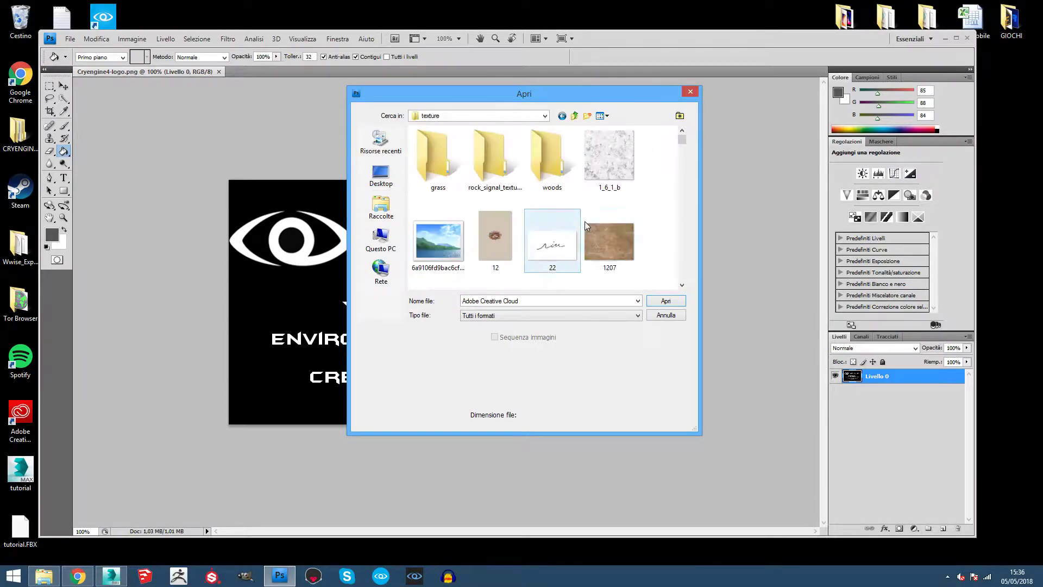
double_click(499, 158)
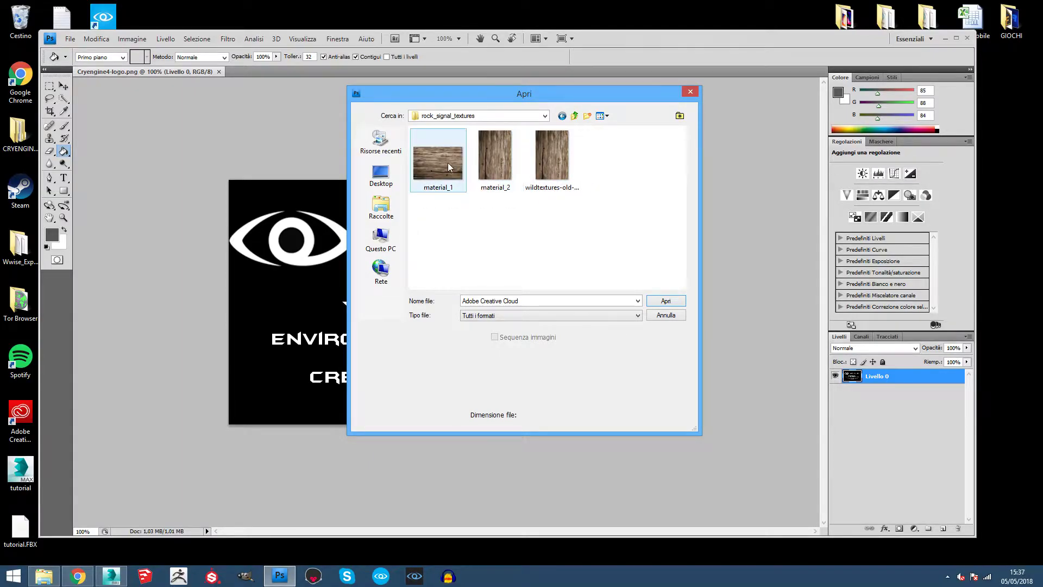
double_click(447, 162)
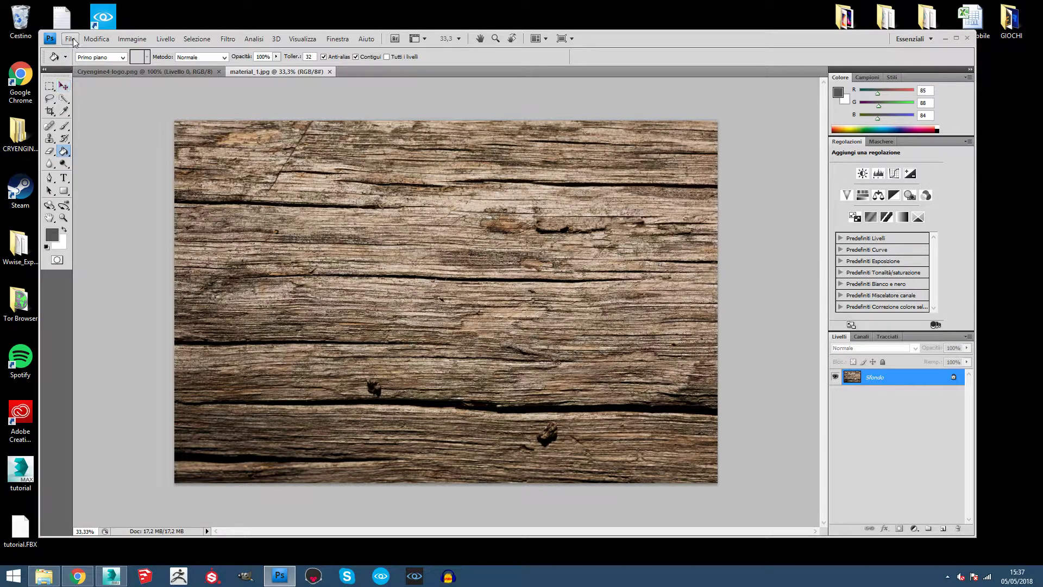
Save the wood texture to the Desktop as legno in CryTIFPlugin format with the ReferenceImage preset
click(70, 39)
click(131, 185)
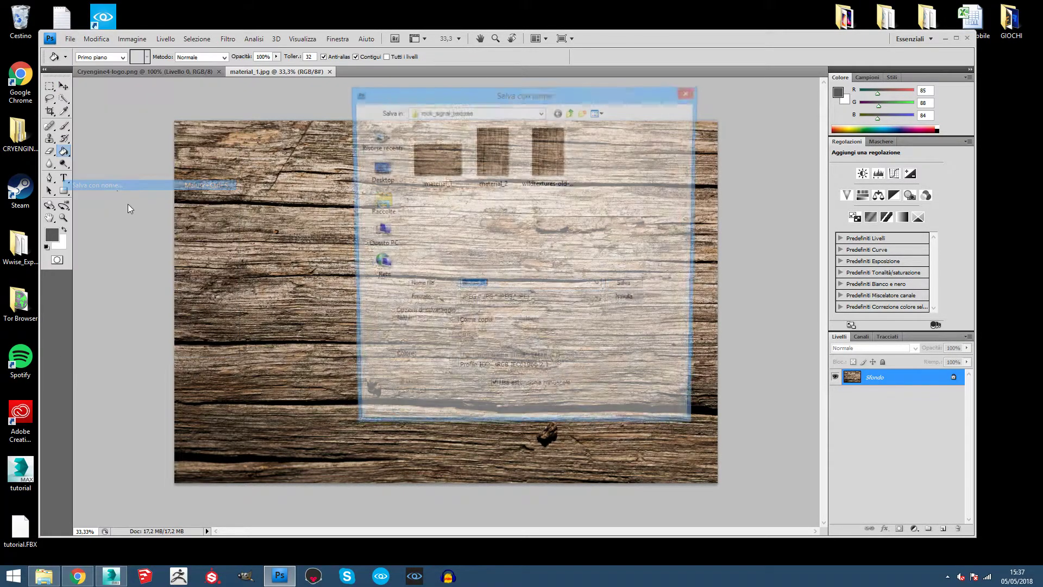
click(384, 181)
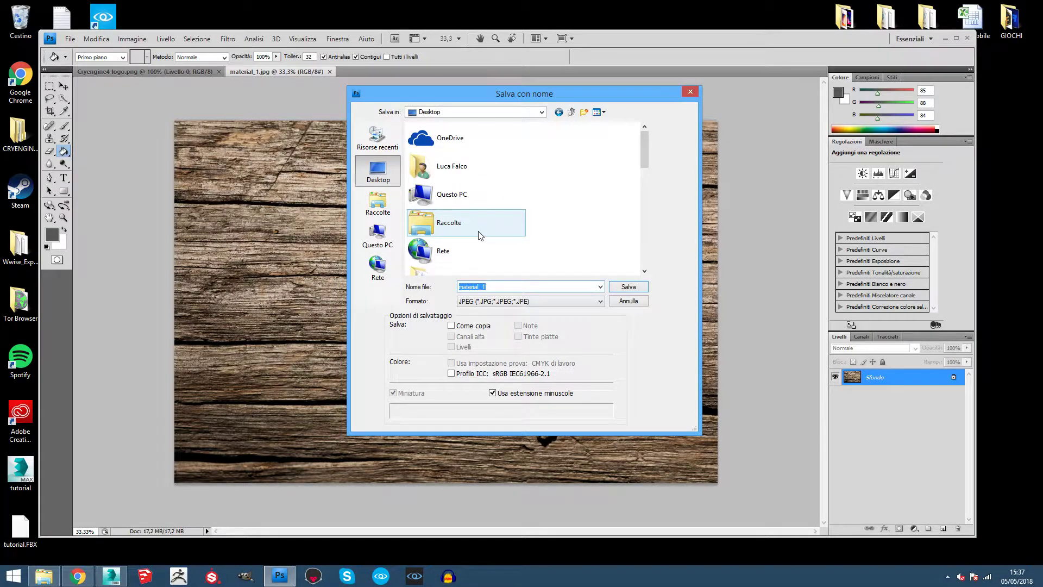
text(legno)
click(488, 303)
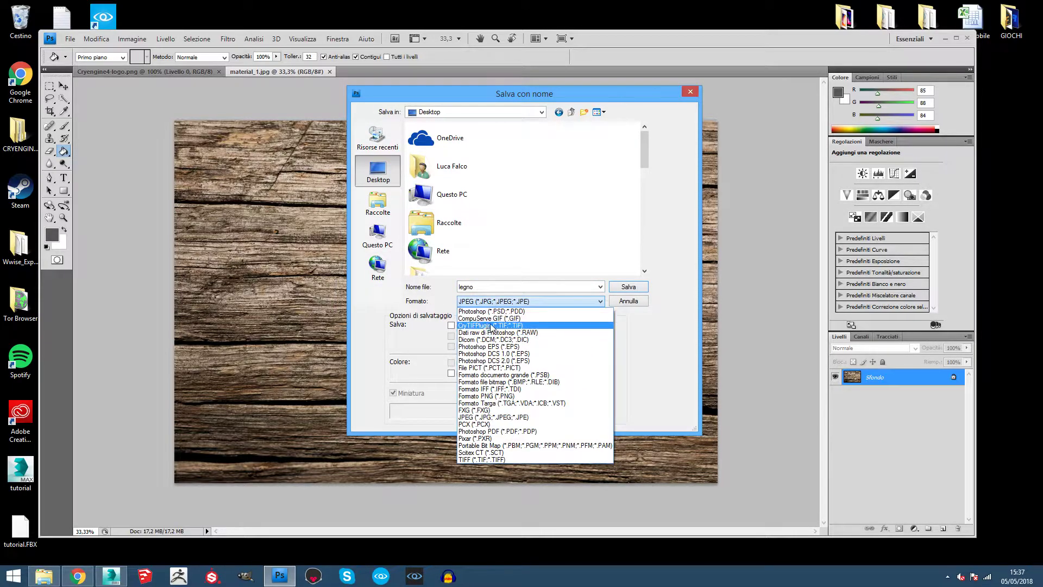
click(491, 326)
click(628, 286)
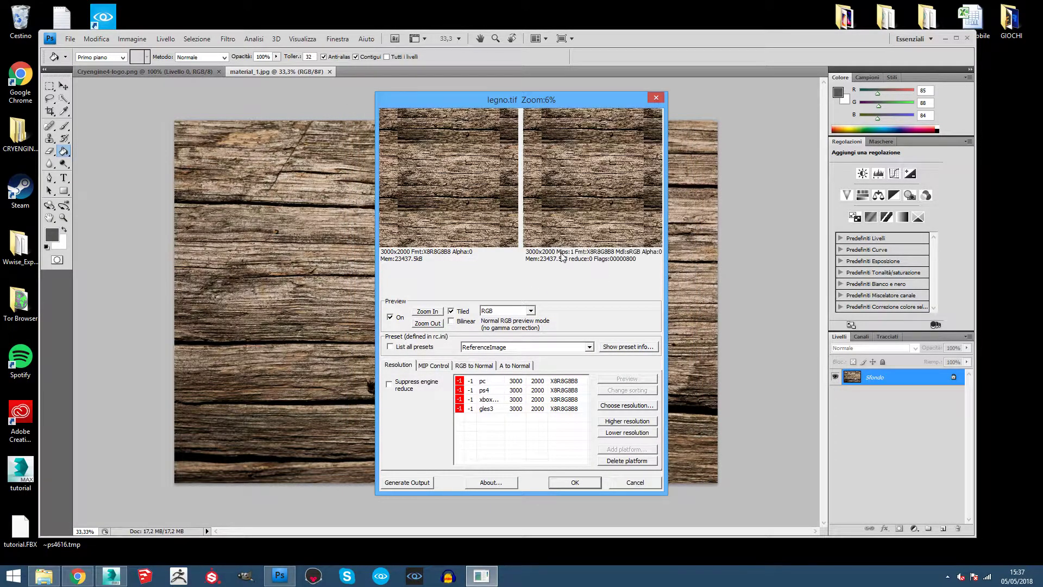
click(588, 481)
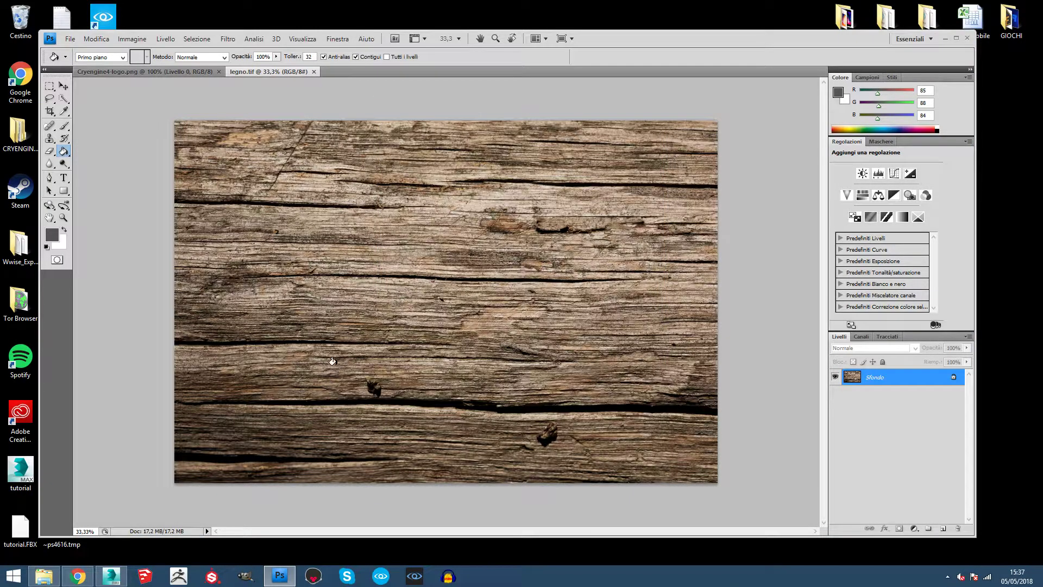
Close Photoshop, delete the leftover logo icon, move both texture icons up, and return to 3ds Max
click(967, 38)
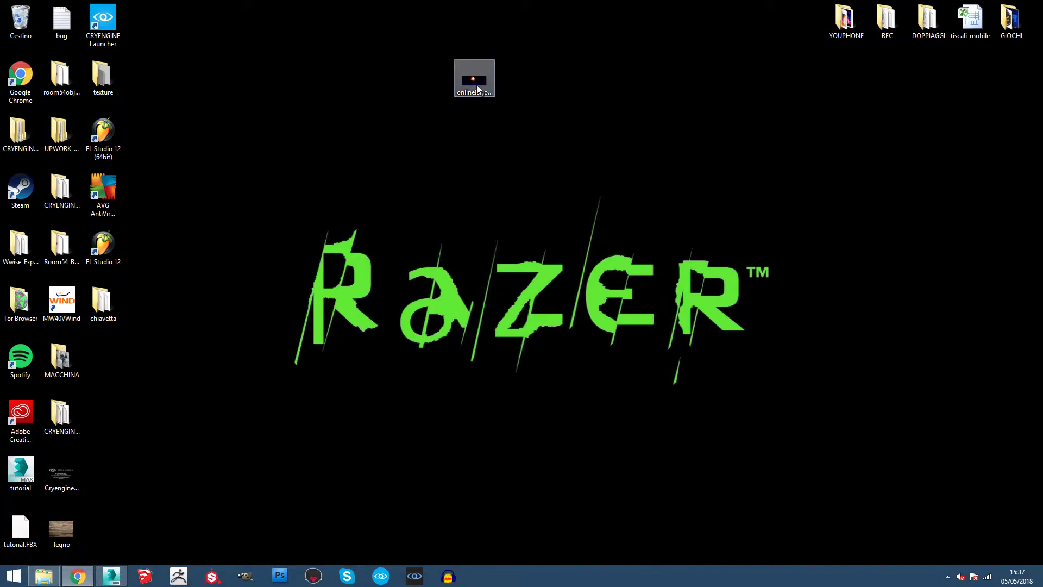
key(Delete)
mouse_move(90, 544)
mouse_down()
mouse_move(42, 456)
mouse_move(524, 34)
mouse_up()
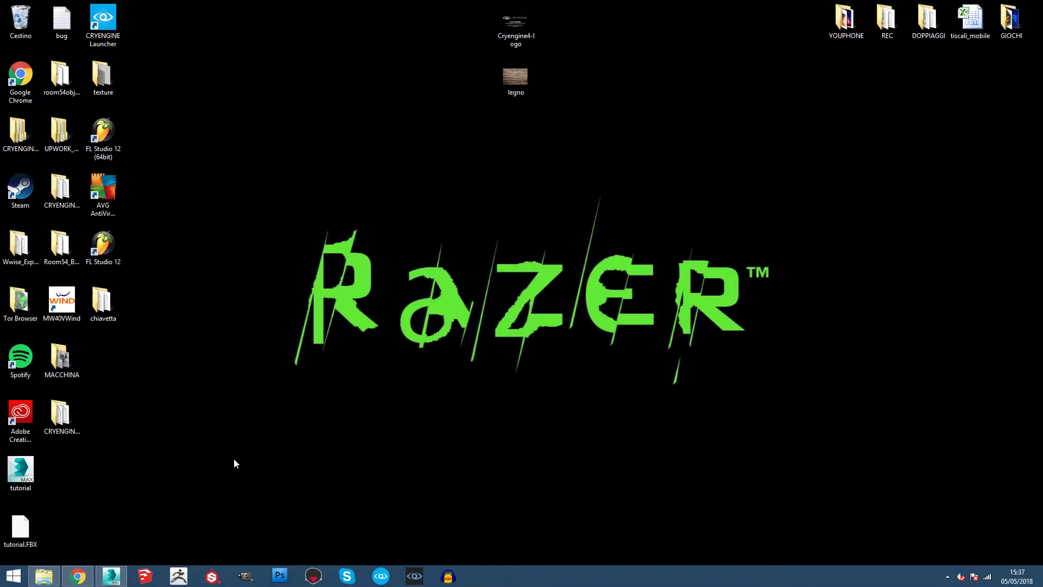
click(114, 576)
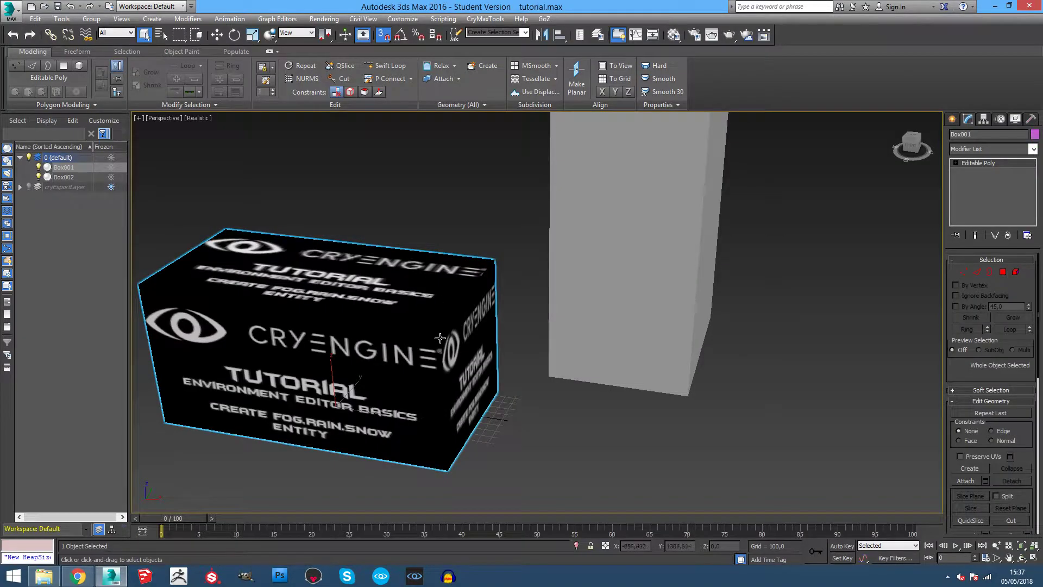
Start a new empty scene, discarding the old scene's changes without saving
scroll(433, 351, down, 5)
middle_drag(472, 344, 603, 333)
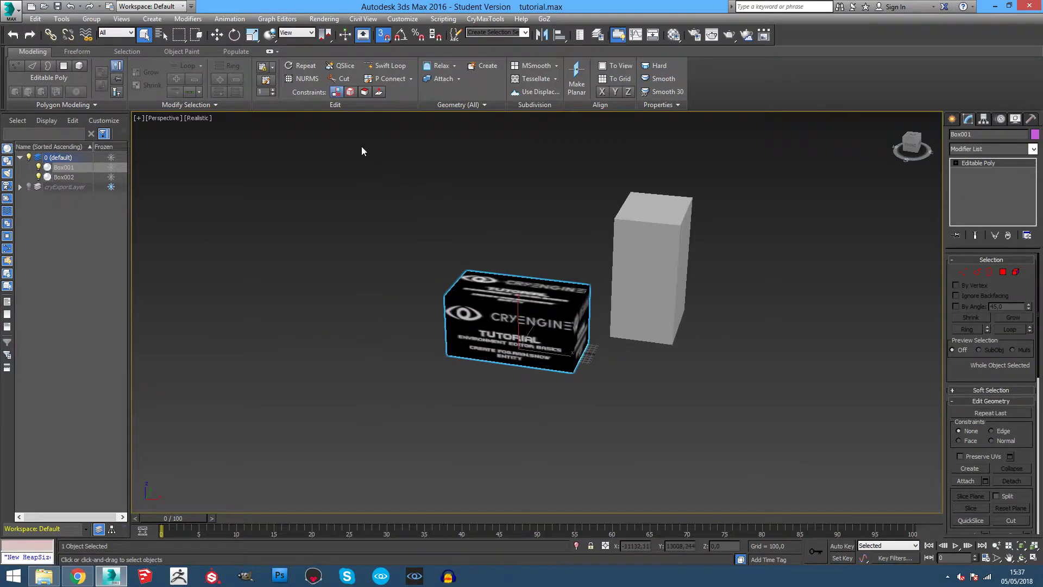
click(8, 8)
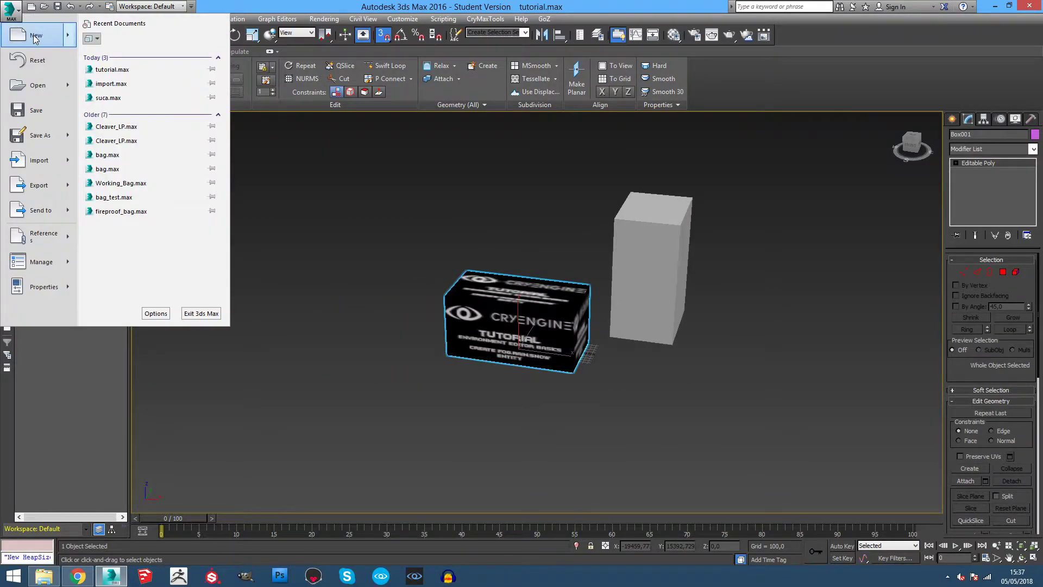
key(Escape)
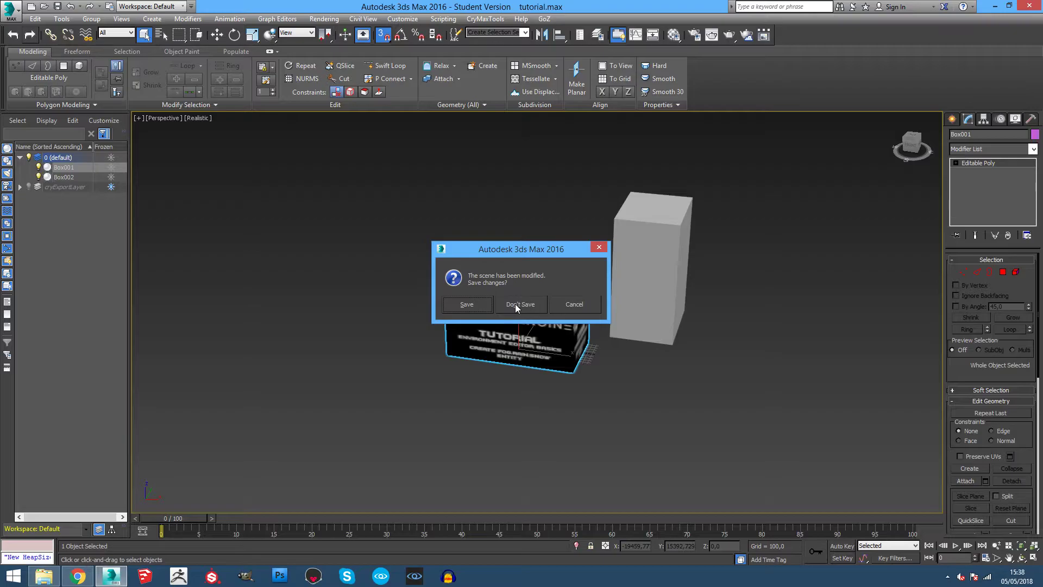
click(515, 305)
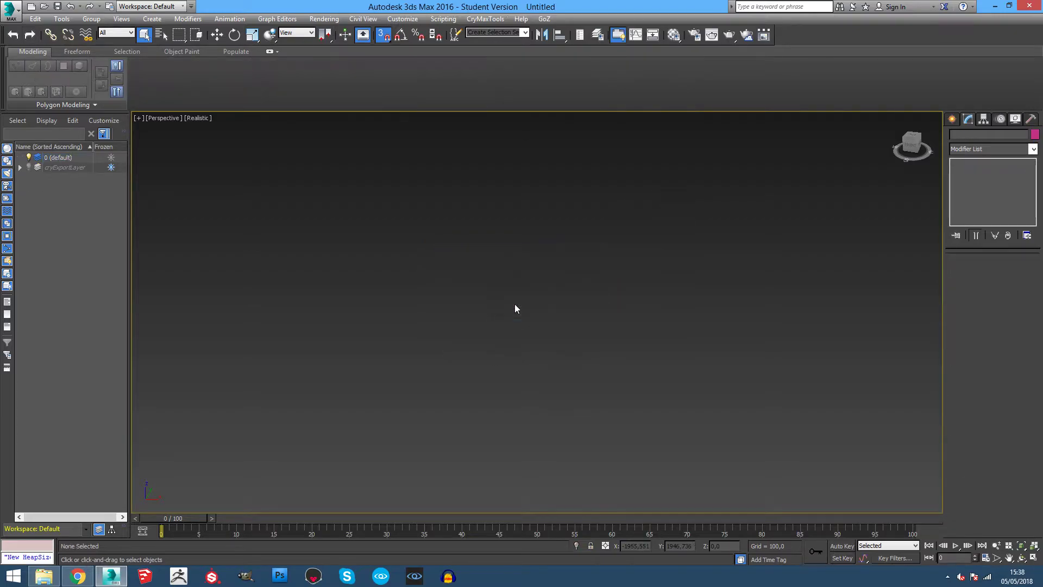
Create a Standard Primitives box and, with grid snapping off, move it onto the grid origin
click(955, 120)
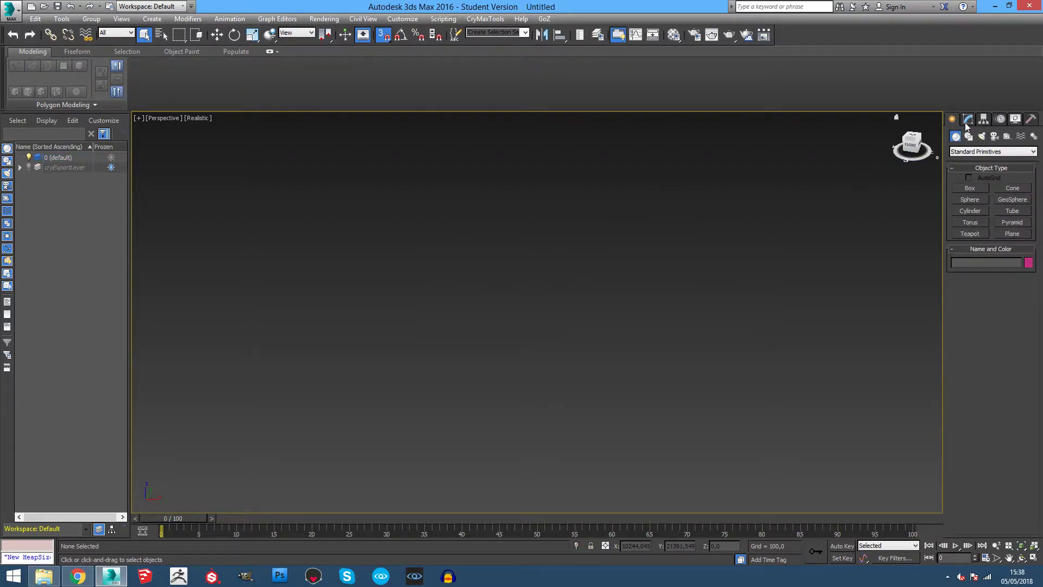
click(977, 186)
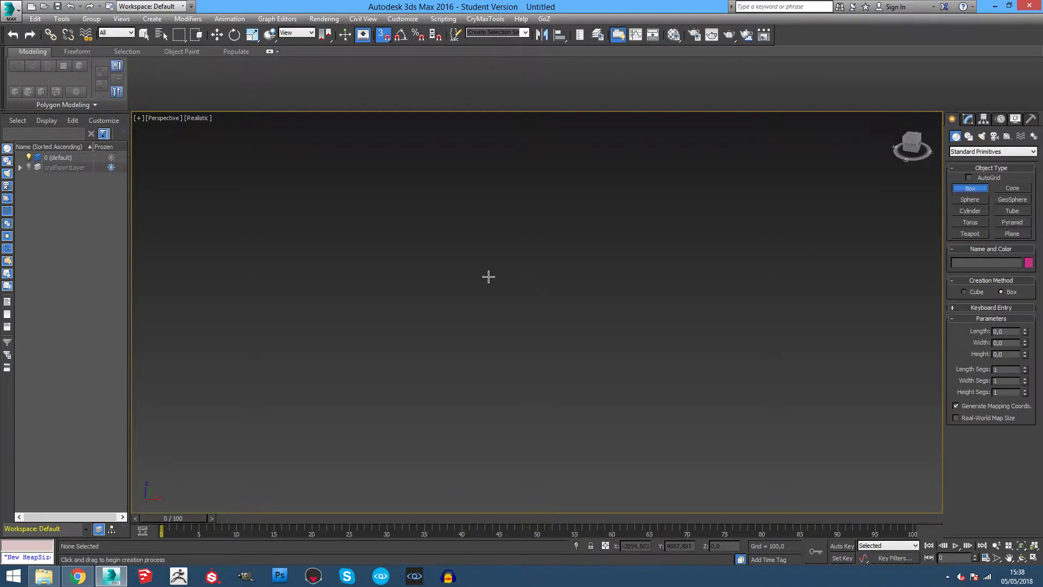
mouse_move(400, 291)
mouse_down()
mouse_move(482, 335)
mouse_move(423, 303)
mouse_up()
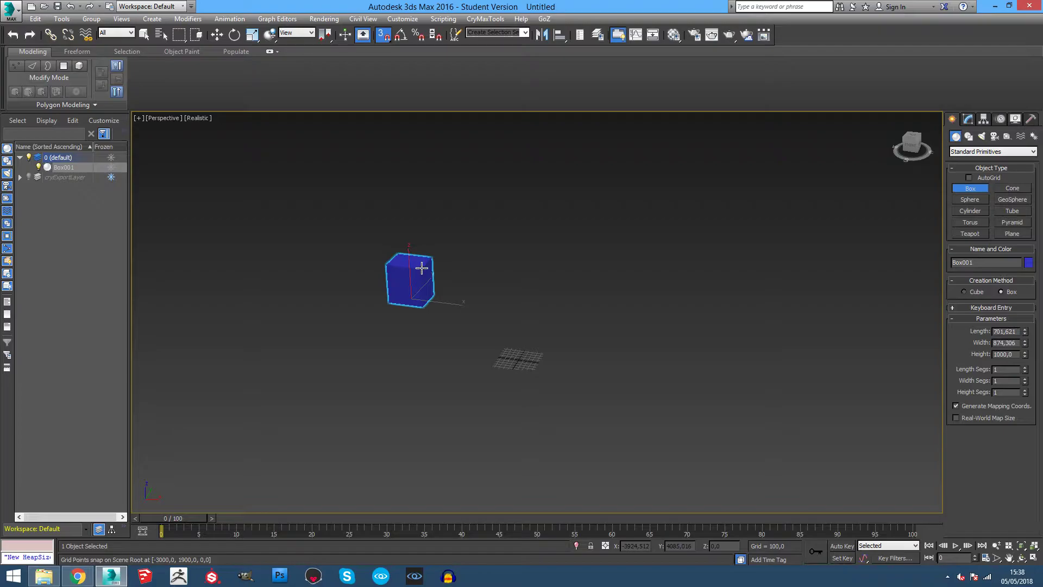
click(421, 268)
click(217, 35)
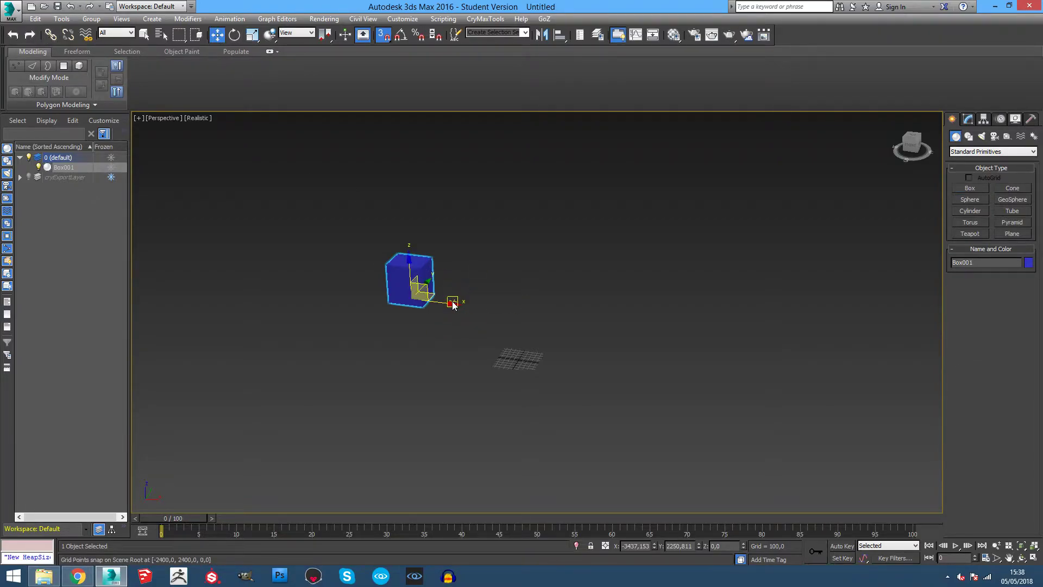
click(383, 35)
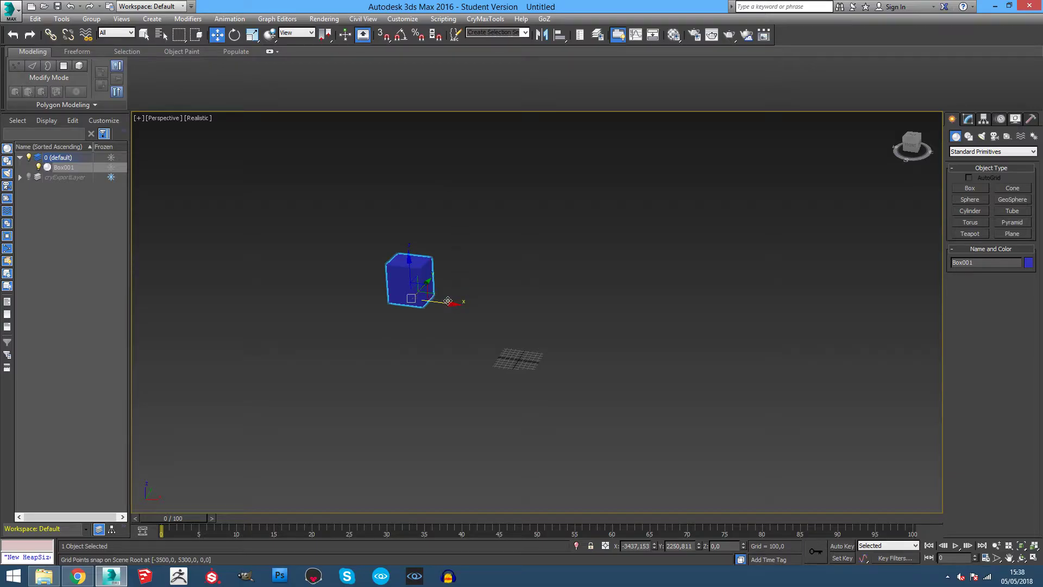
mouse_move(447, 301)
mouse_down()
mouse_move(513, 313)
mouse_move(548, 362)
mouse_up()
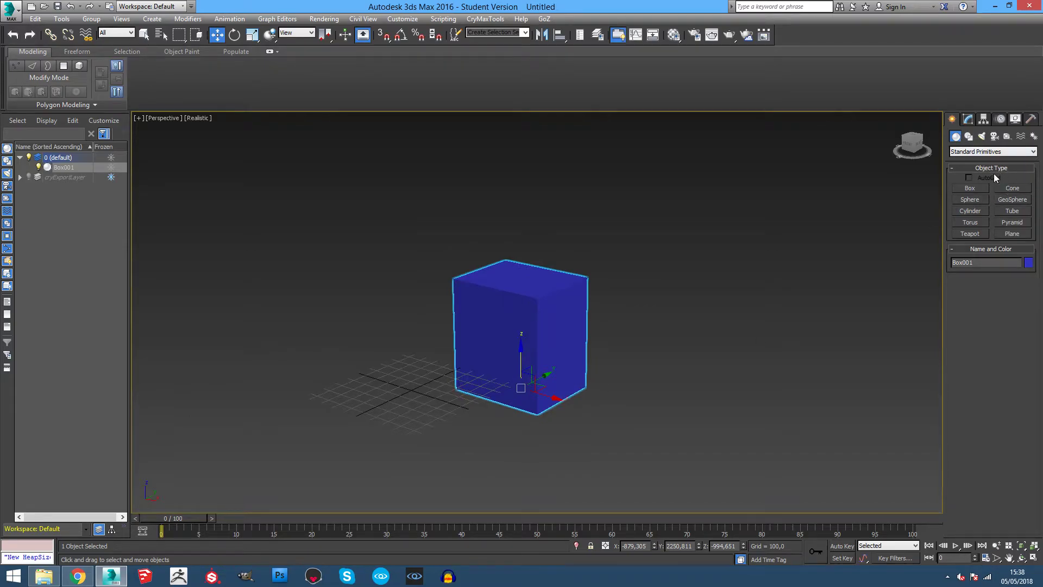
Draw a sphere and reposition the box right next to it
click(969, 199)
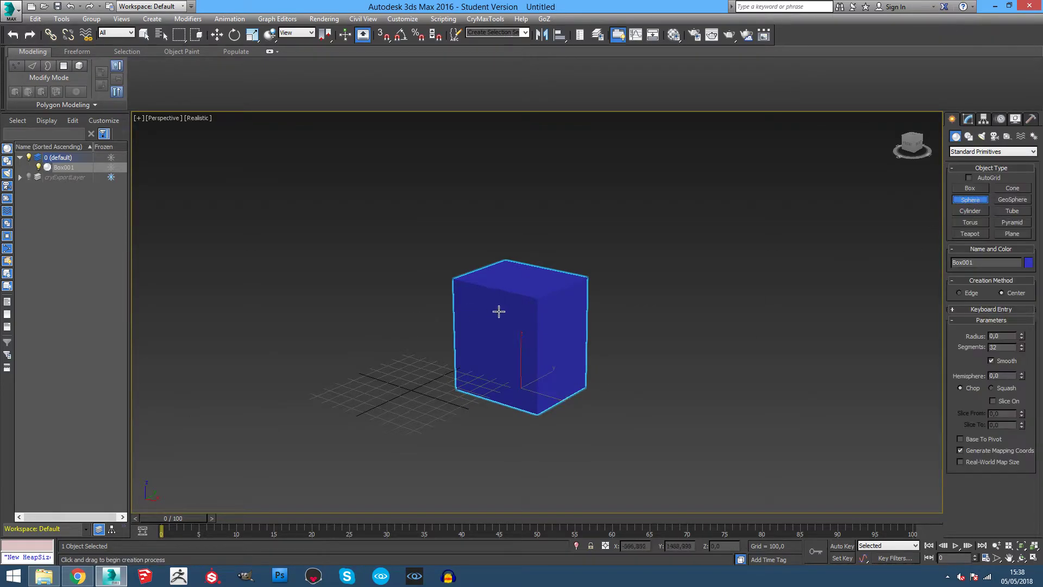
scroll(473, 370, down, 2)
drag(513, 367, 497, 349)
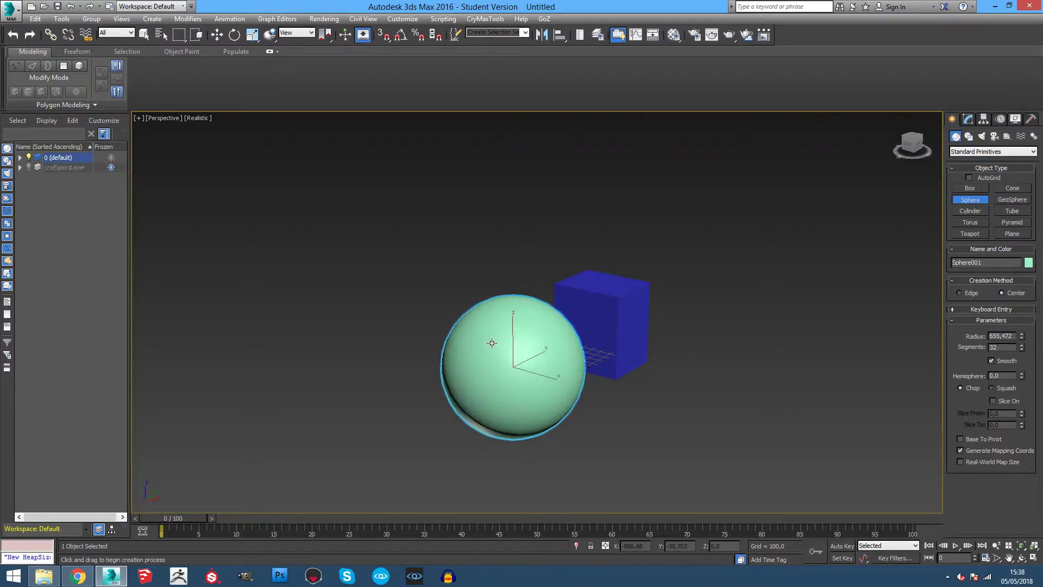
alt+middle_drag(540, 273, 587, 303)
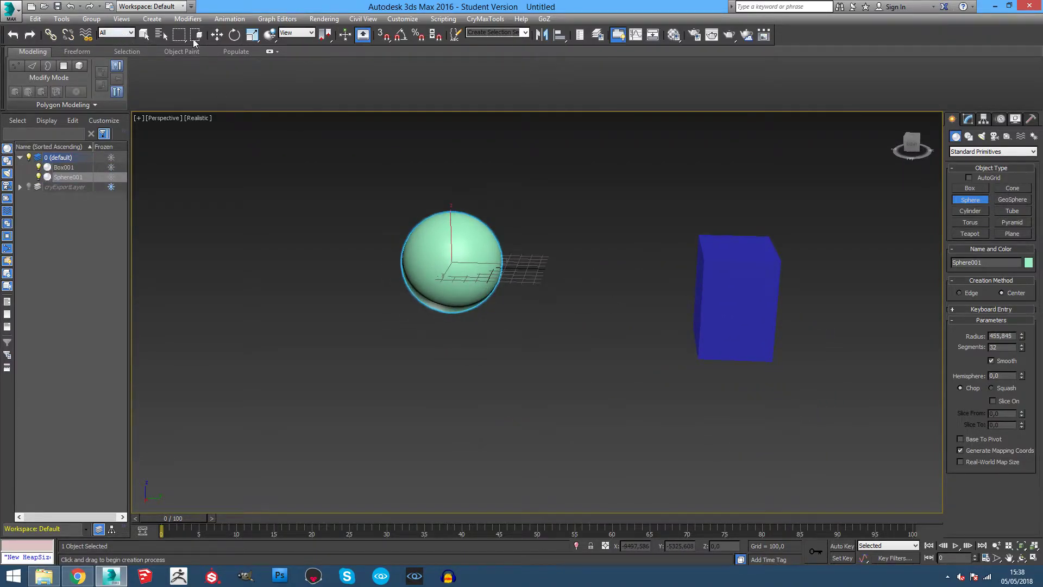
click(217, 34)
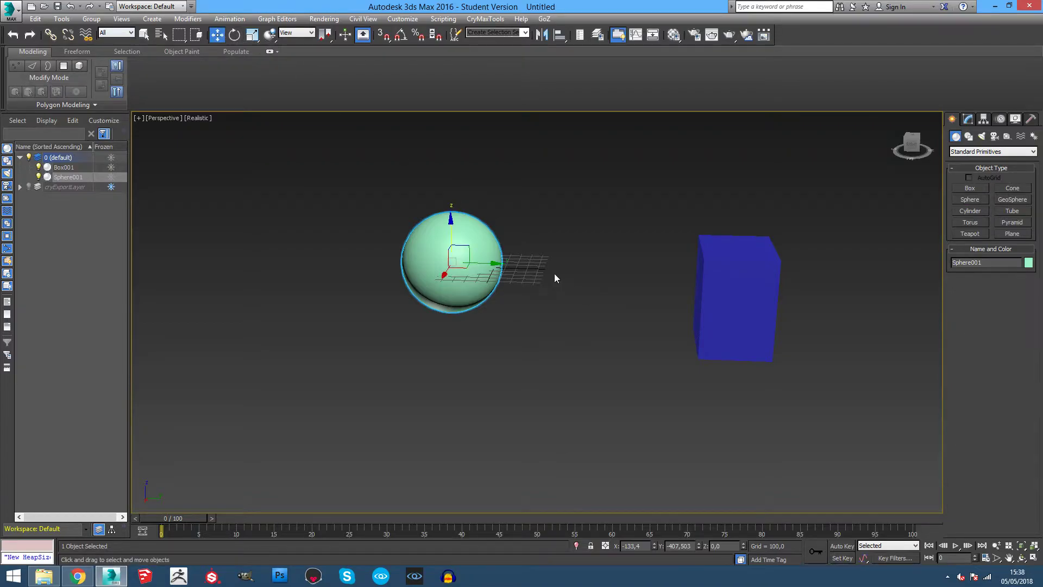
click(743, 275)
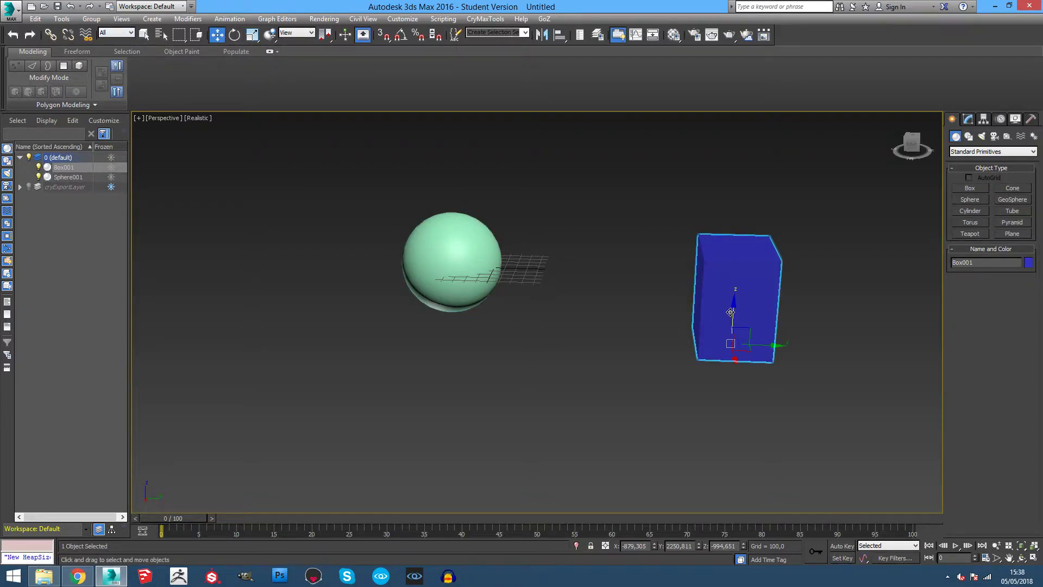
drag(730, 312, 734, 207)
drag(782, 243, 603, 254)
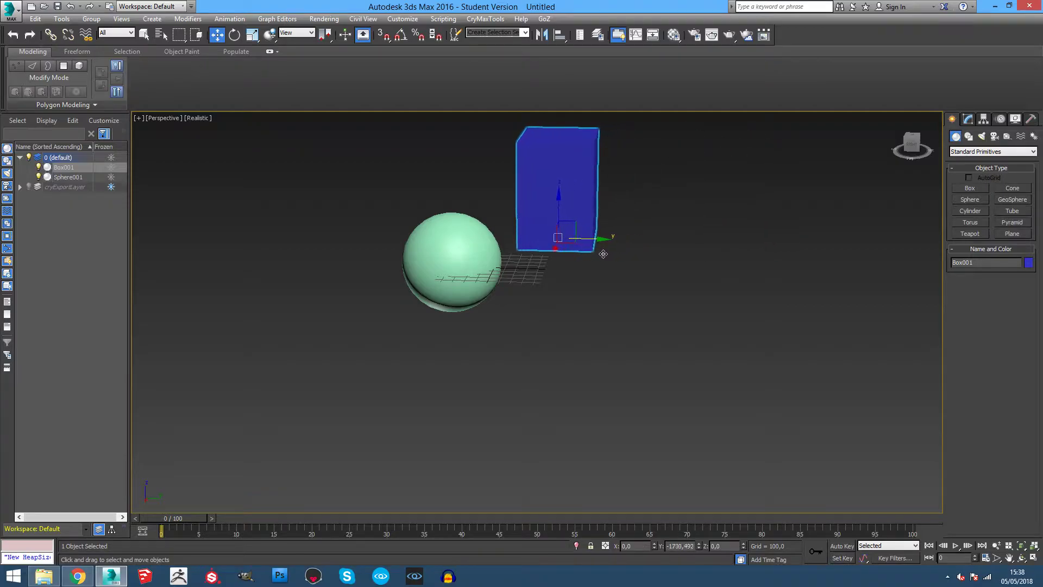
scroll(468, 230, up, 2)
mouse_move(468, 230)
alt+middle_down()
mouse_move(504, 221)
mouse_move(571, 268)
alt+middle_up()
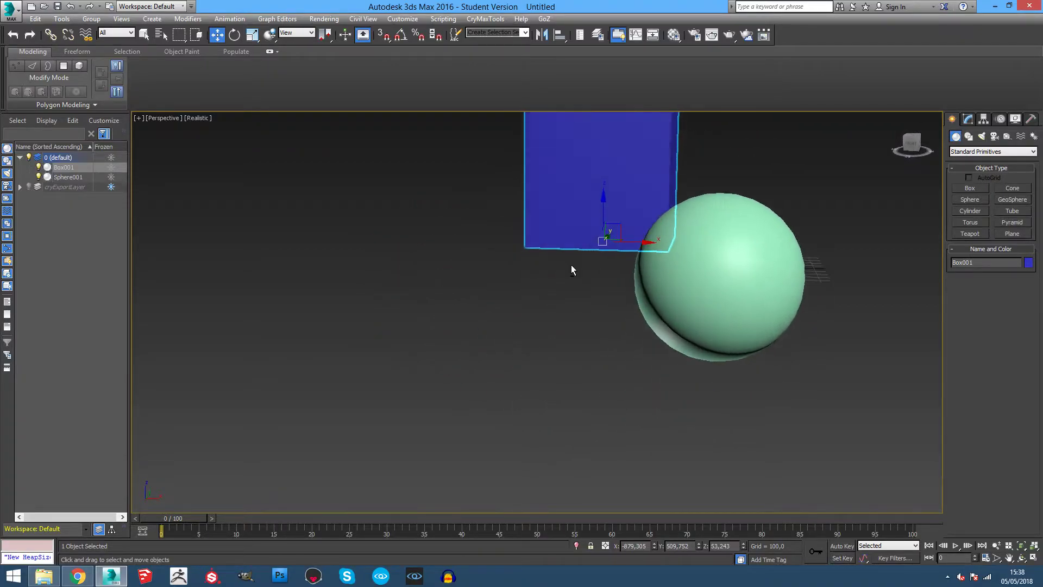
Raise the sphere to a height of 564,801 and open the Material Editor
click(755, 255)
alt+middle_drag(755, 256, 718, 240)
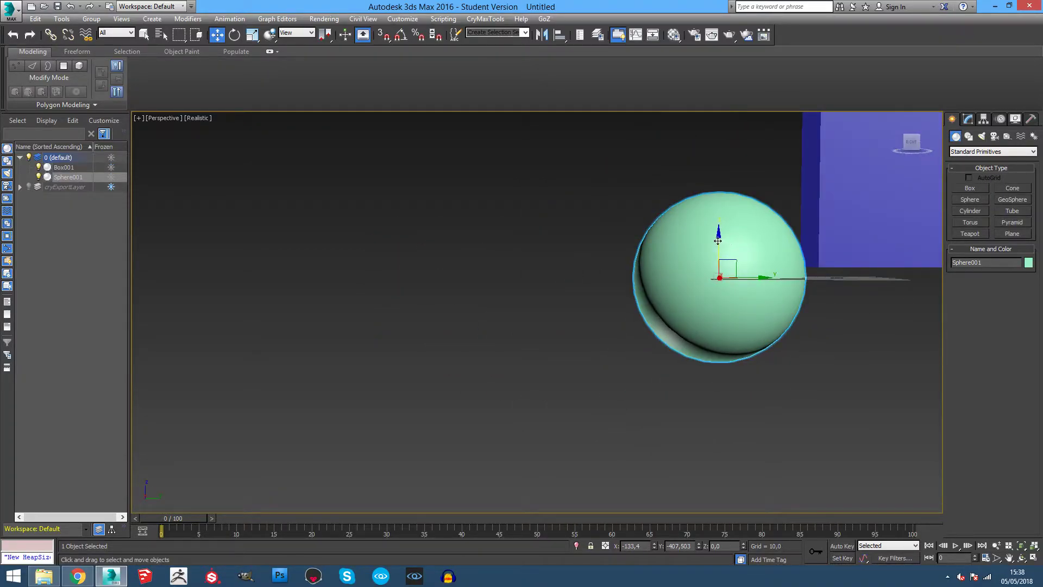
drag(717, 240, 718, 163)
mouse_move(718, 163)
alt+middle_down()
mouse_move(714, 248)
mouse_move(629, 240)
alt+middle_up()
scroll(735, 287, down, 4)
scroll(620, 232, up, 4)
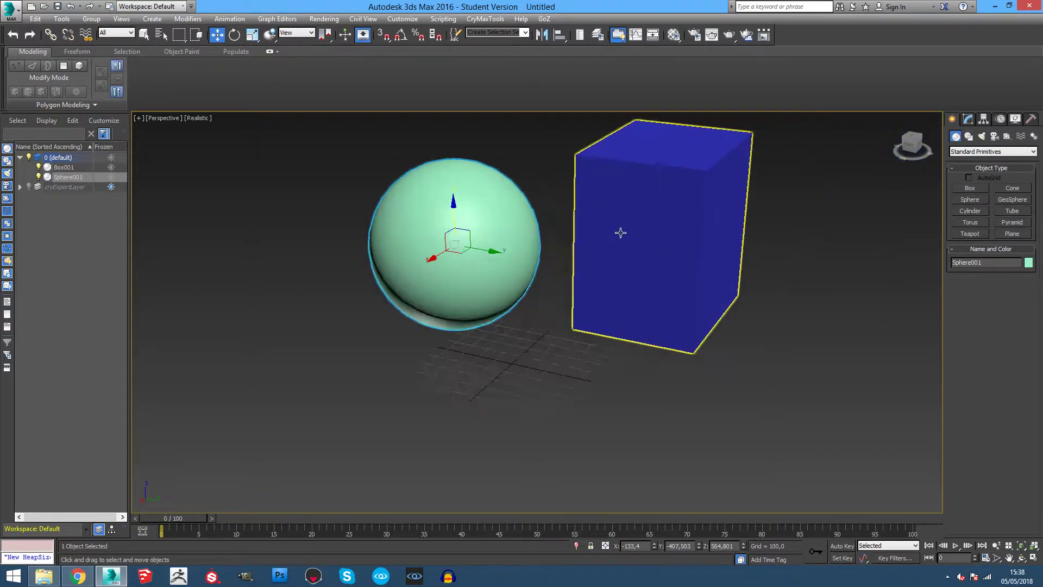
scroll(620, 232, up, 3)
key(m)
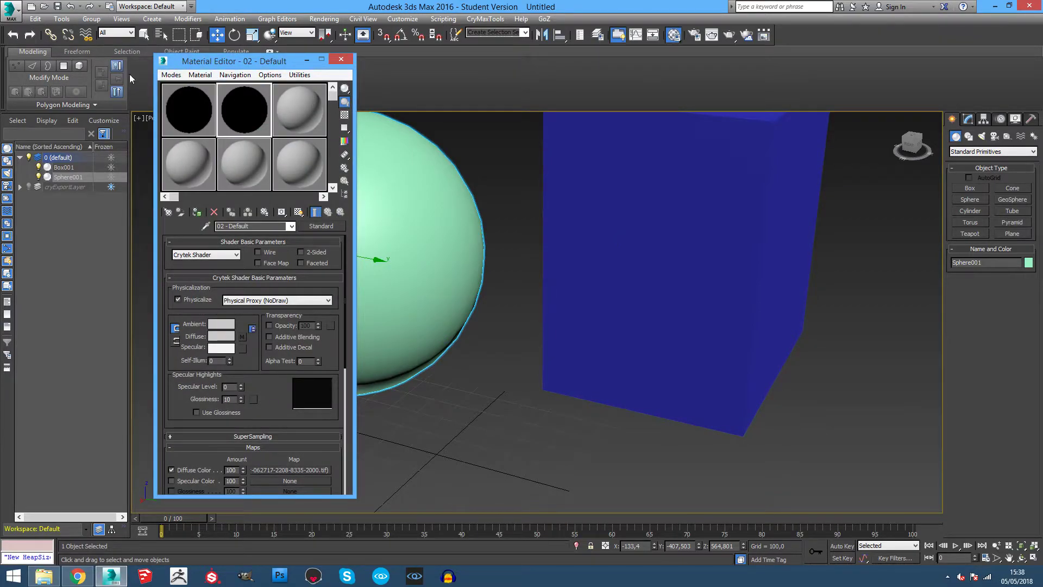
On material 01 - Default, keep Crytek Shader and open its Diffuse Color bitmap settings
click(193, 106)
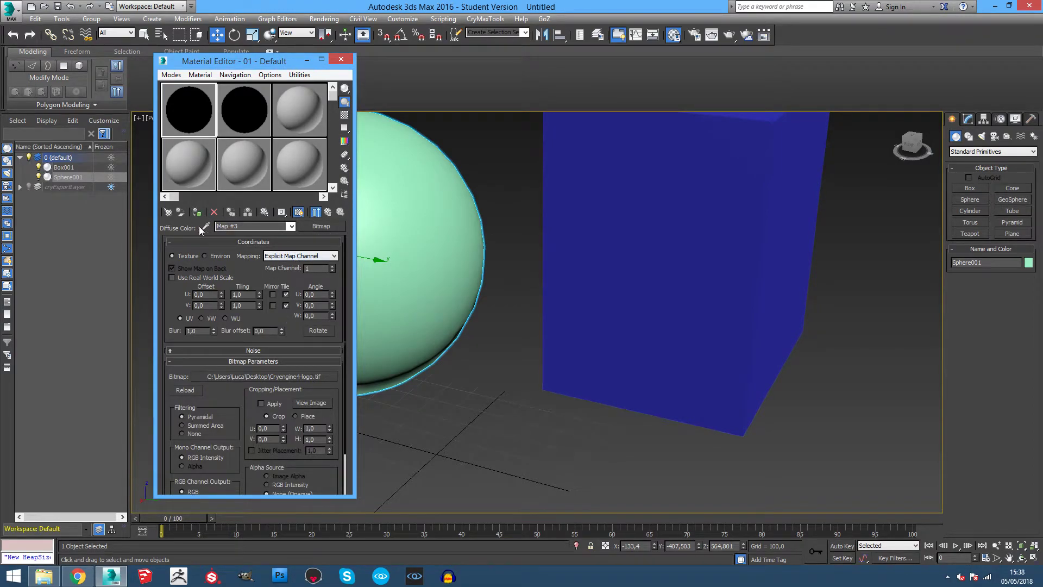
click(328, 215)
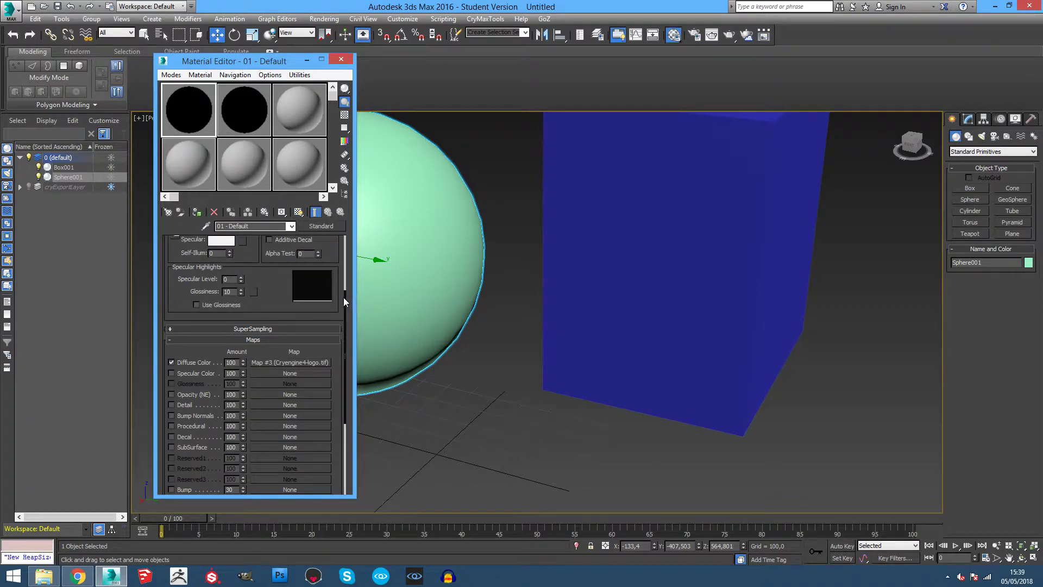
drag(344, 298, 344, 233)
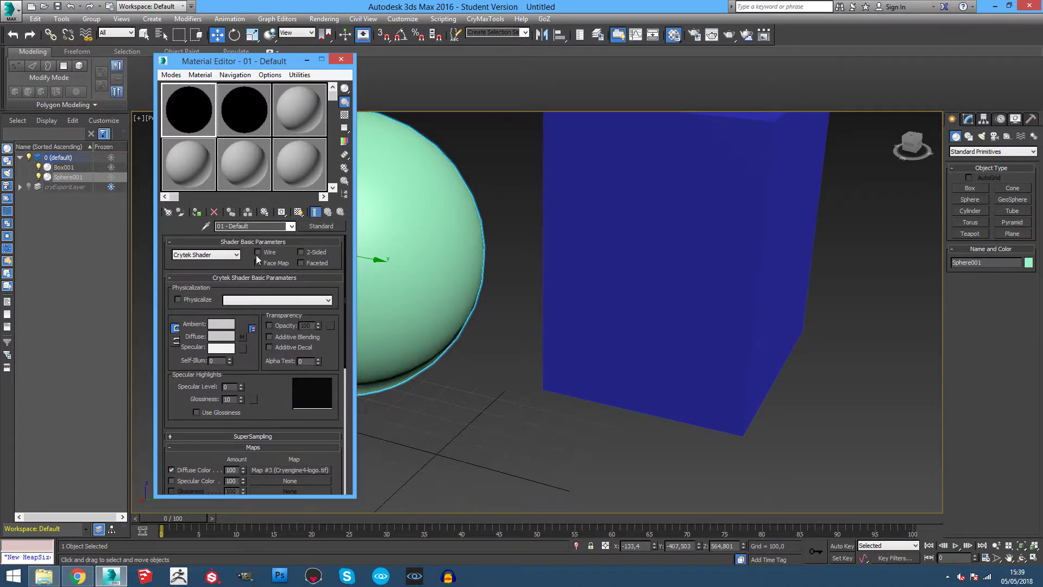
click(200, 256)
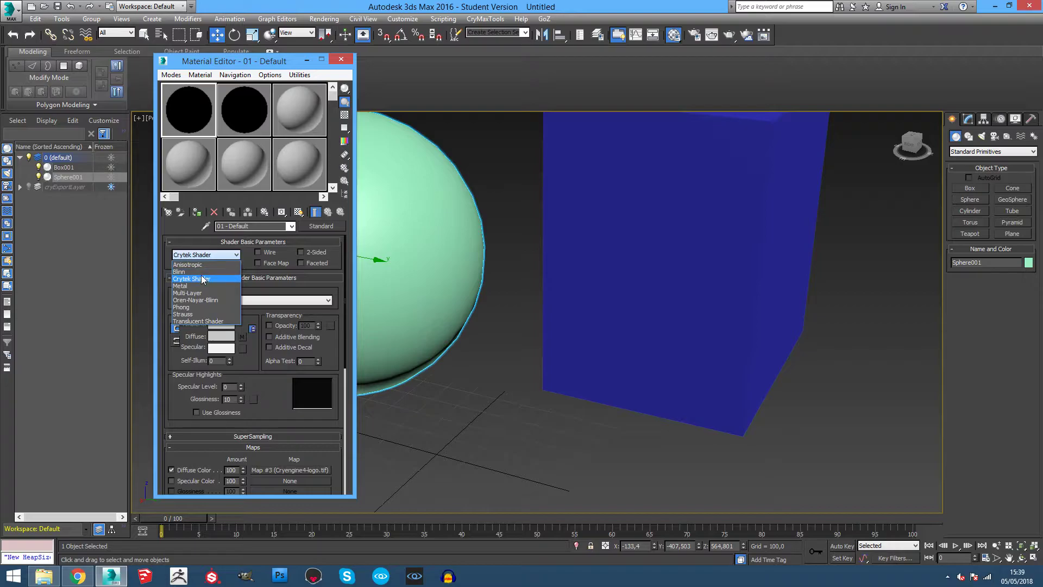
click(202, 278)
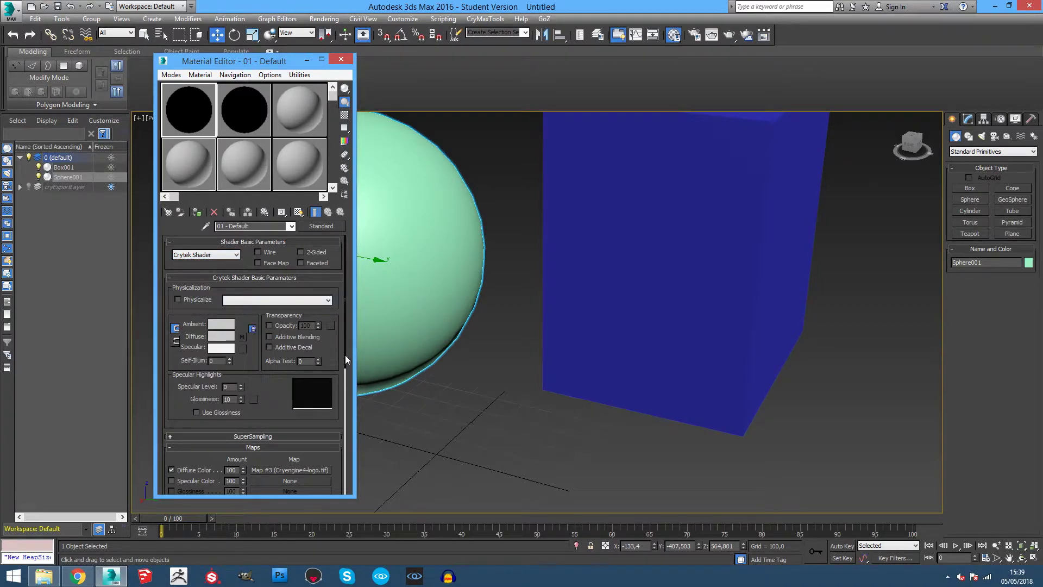
scroll(344, 359, down, 2)
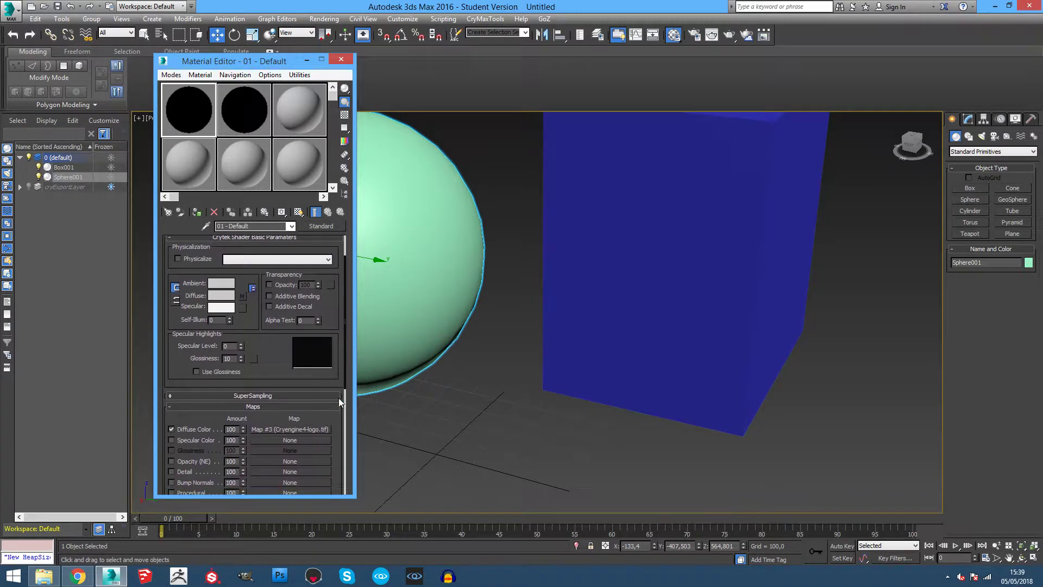
click(311, 429)
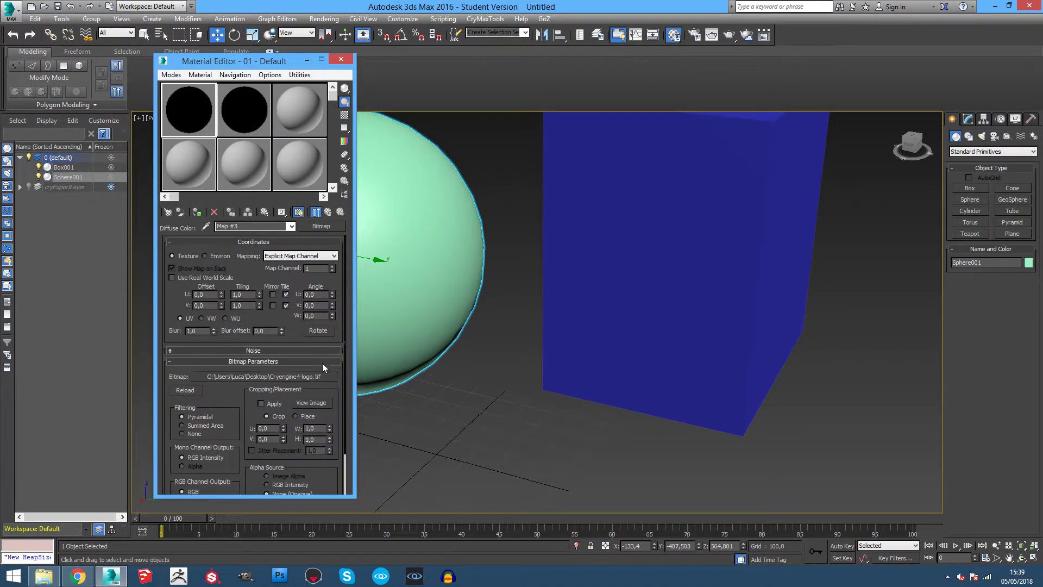
Load Cryengine4-logo.tif as the diffuse bitmap and drag material 01 onto the sphere
click(262, 376)
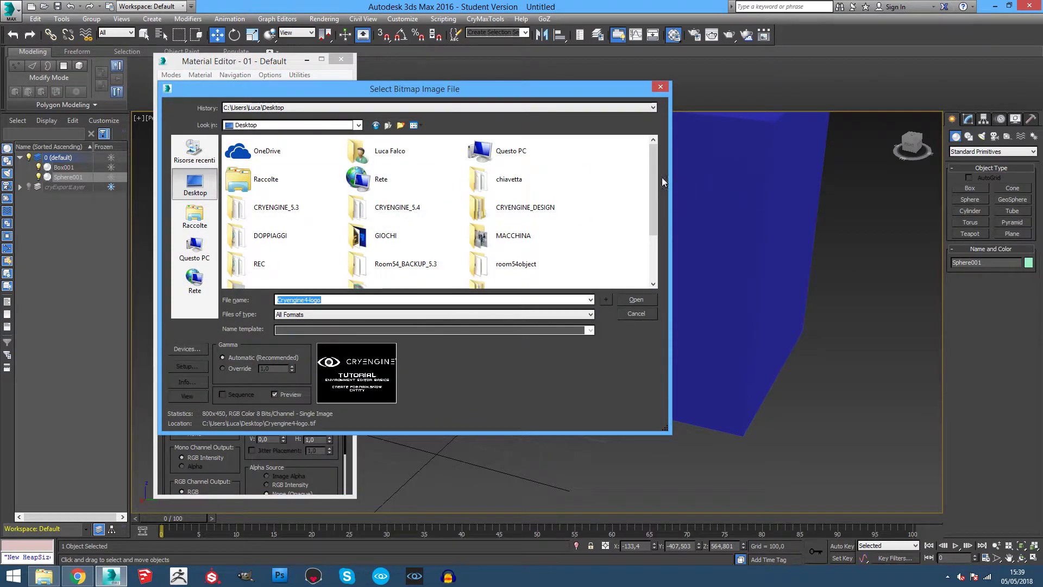
drag(654, 169, 656, 213)
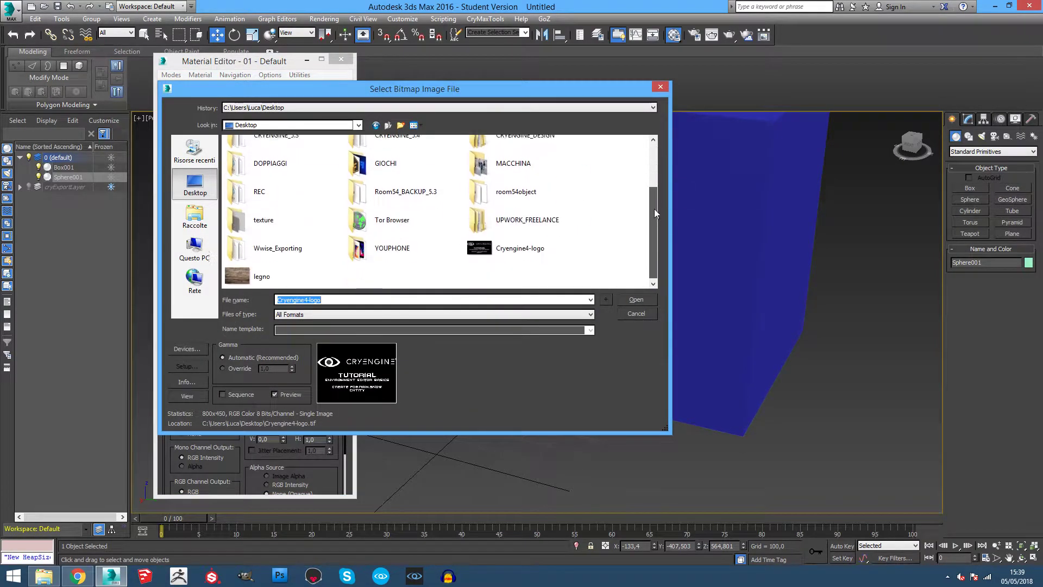
double_click(520, 250)
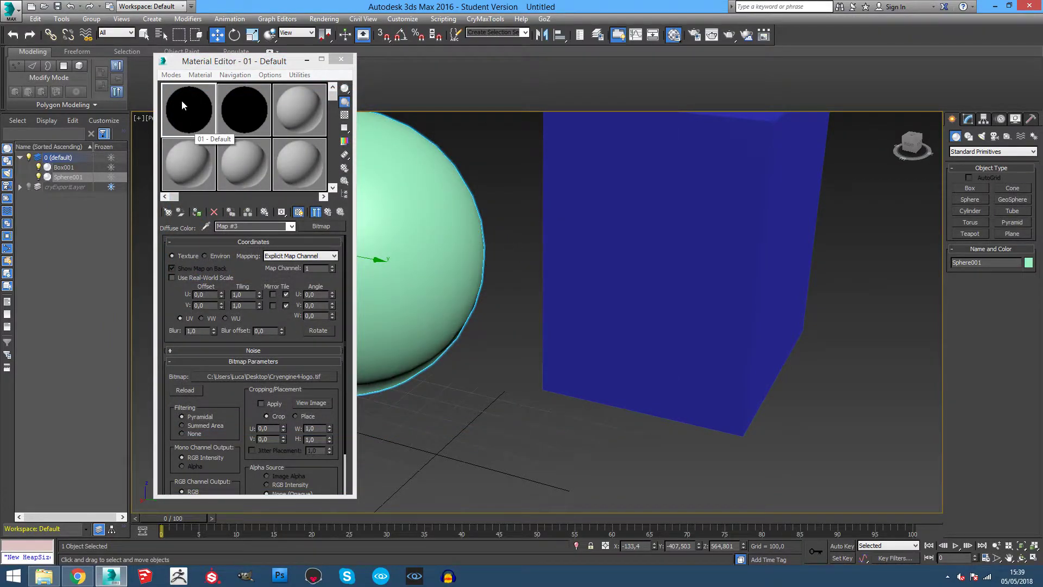
drag(176, 116, 282, 166)
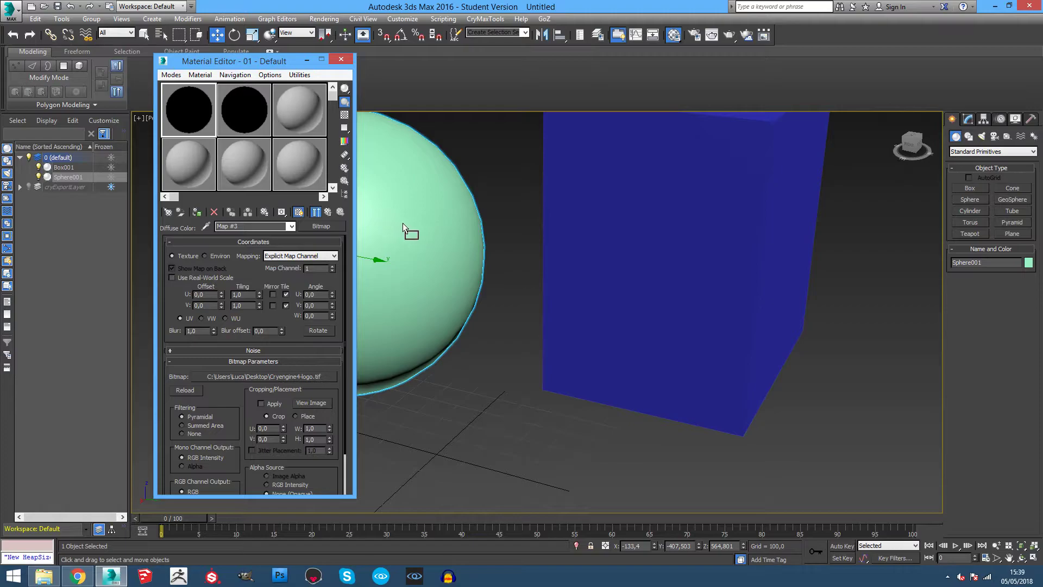
drag(403, 223, 412, 239)
mouse_move(457, 262)
middle_down()
mouse_move(507, 287)
mouse_move(501, 278)
middle_up()
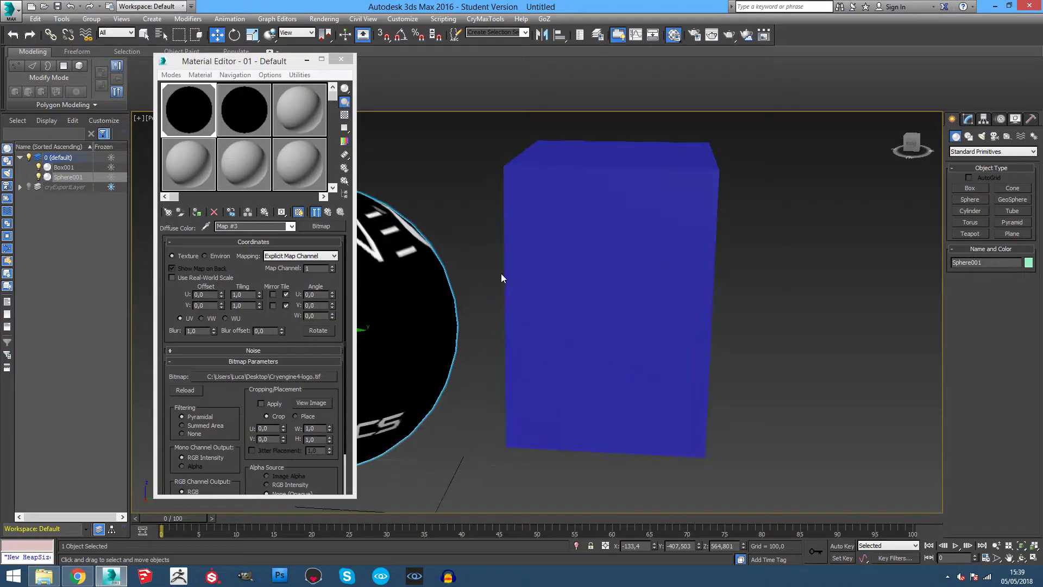
Give material 02 - Default the legno.tif diffuse texture, apply it to the box, and display it shaded
click(250, 109)
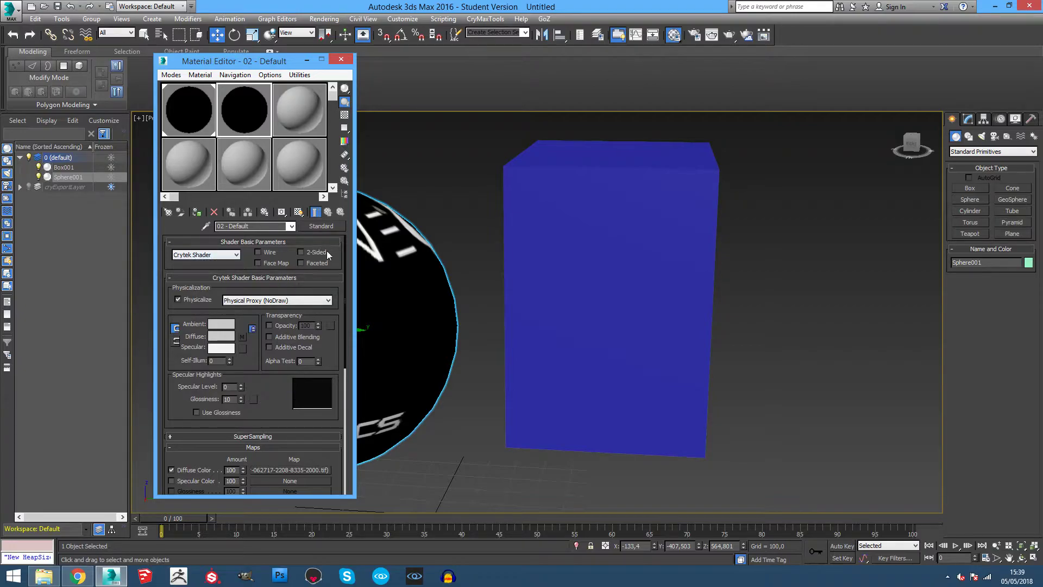
click(301, 470)
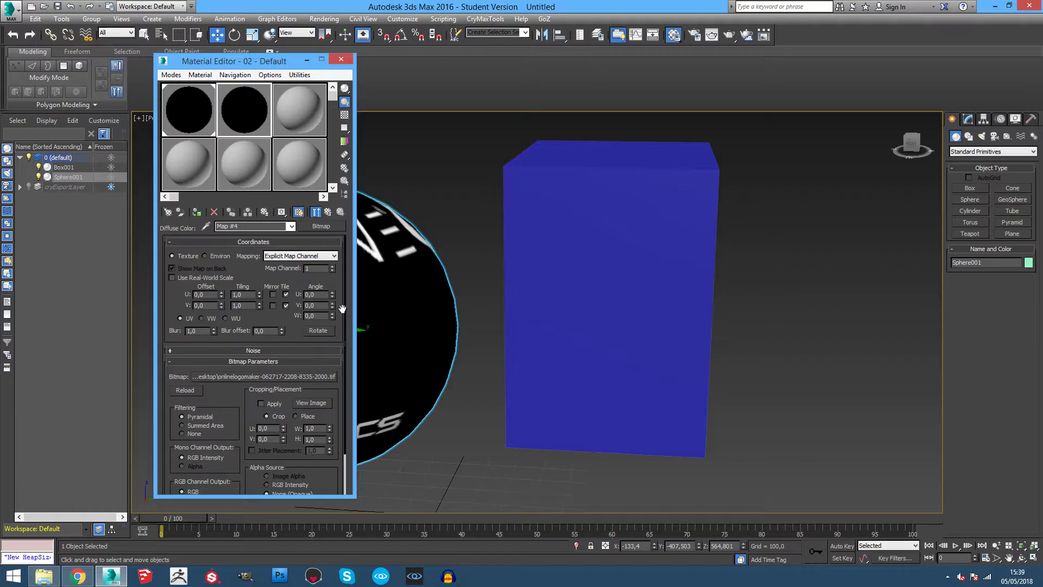
click(296, 377)
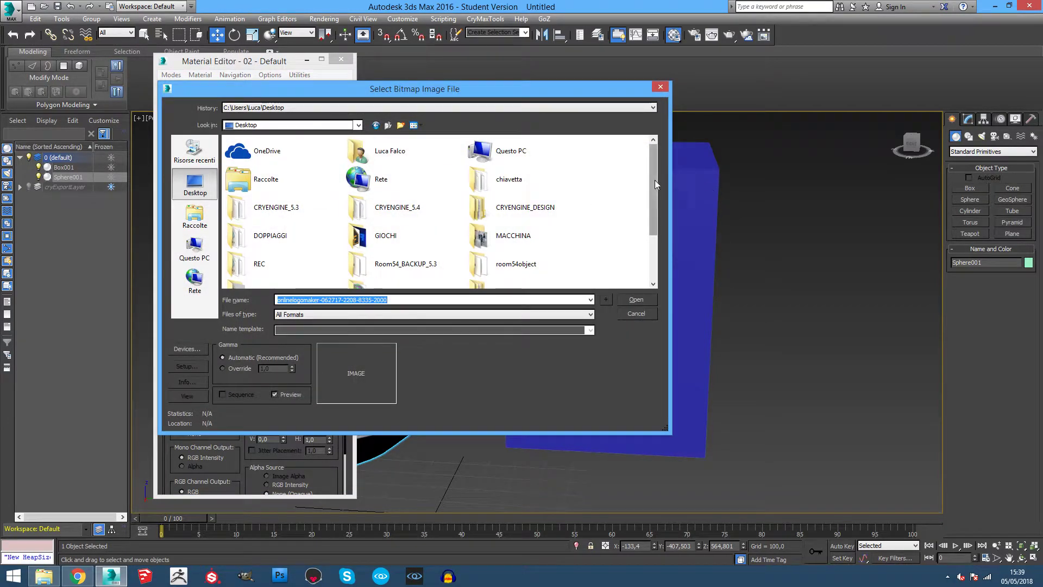
drag(654, 191, 654, 235)
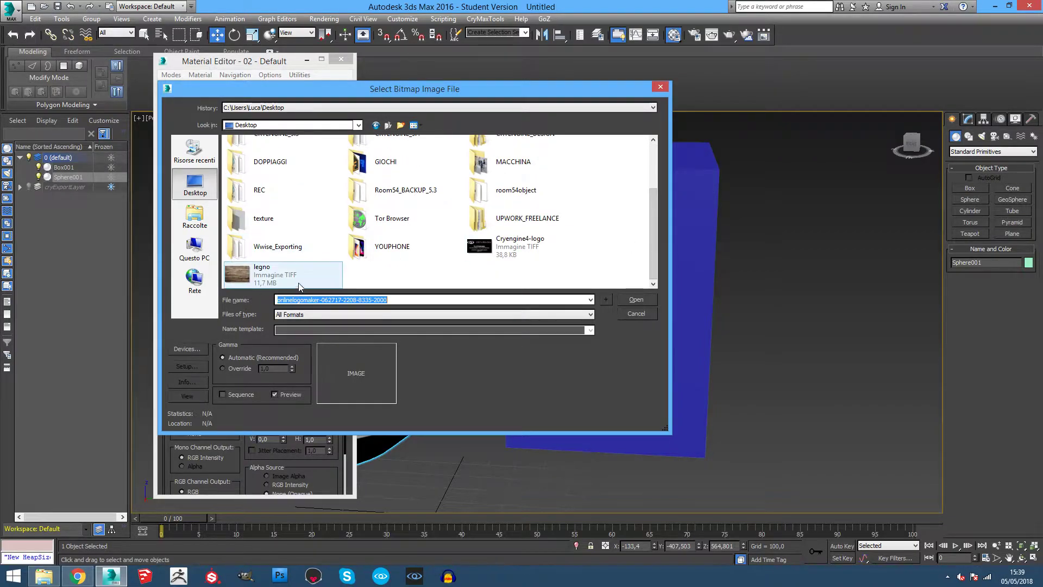
double_click(272, 275)
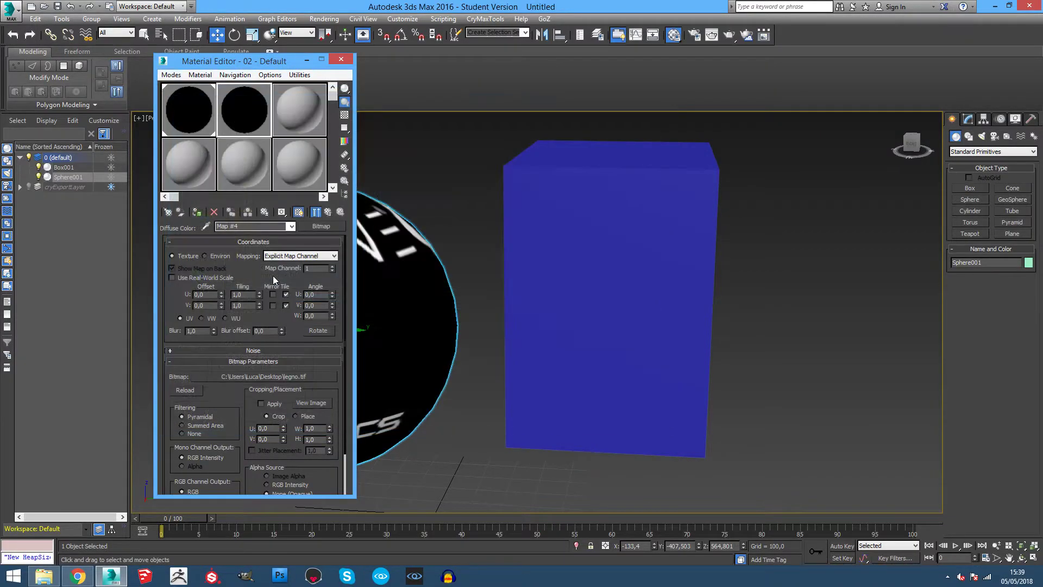
drag(585, 271, 625, 298)
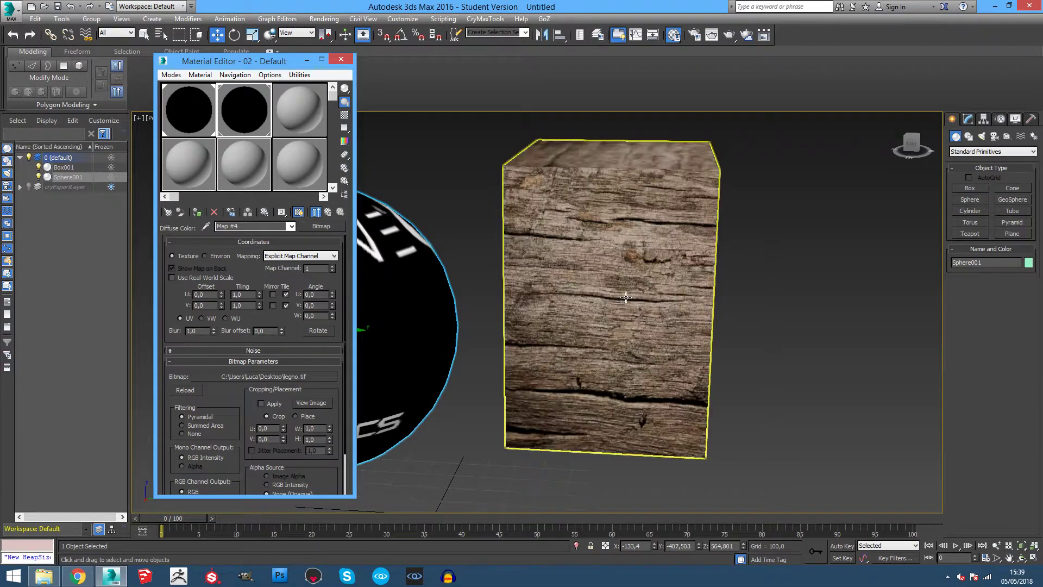
click(301, 216)
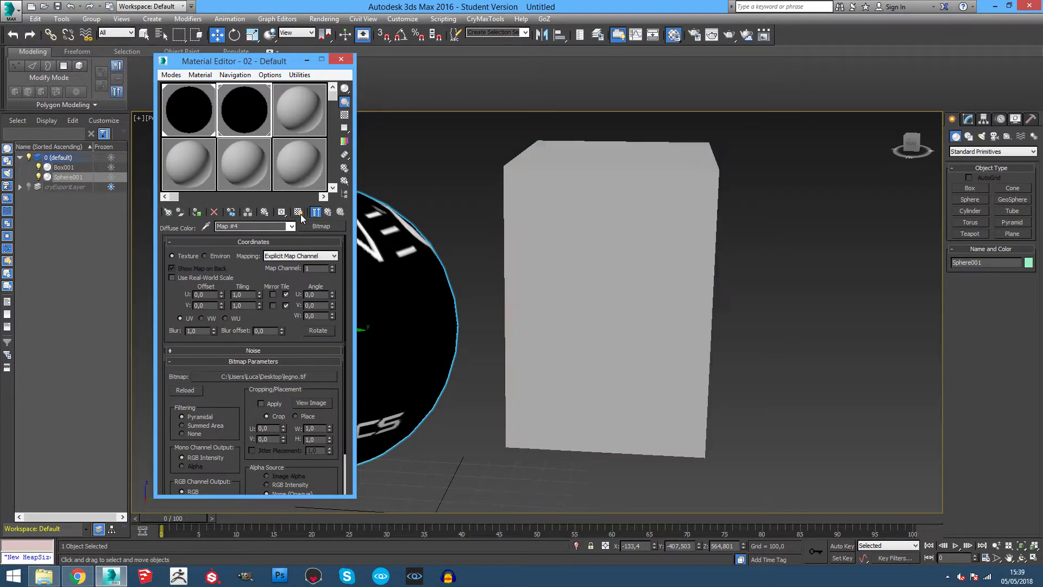
click(298, 215)
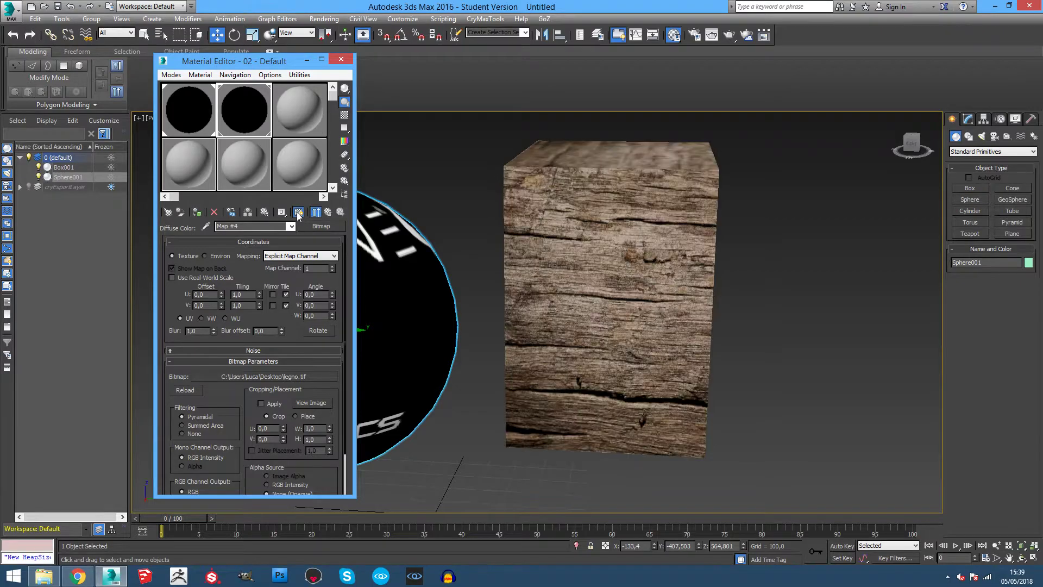
mouse_move(516, 313)
alt+middle_down()
mouse_move(556, 356)
mouse_move(662, 317)
alt+middle_up()
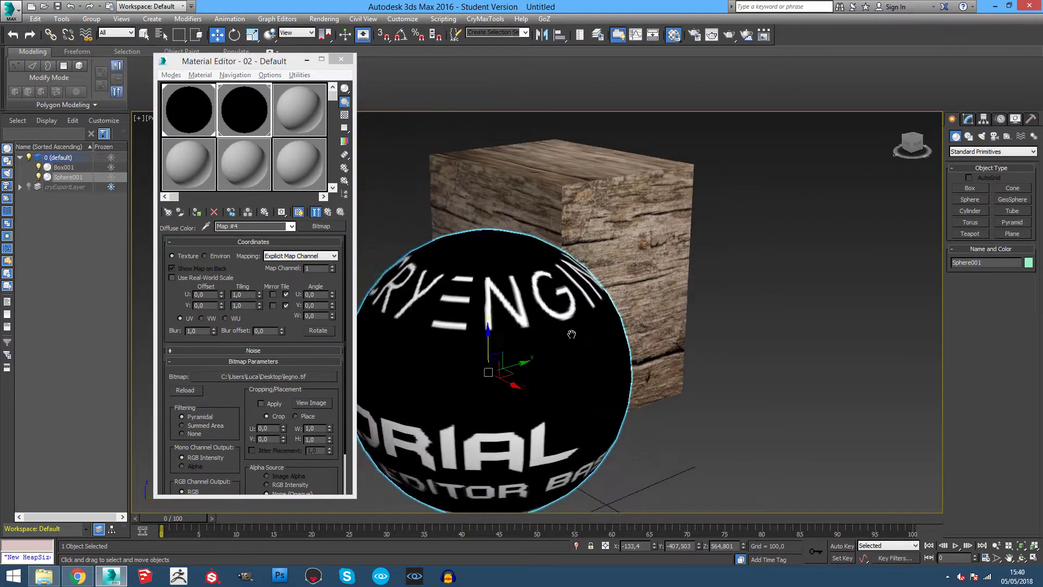
Keep material 02's Physicalize setting as Physical Proxy (NoDraw), then close the Material Editor
scroll(662, 318, down, 5)
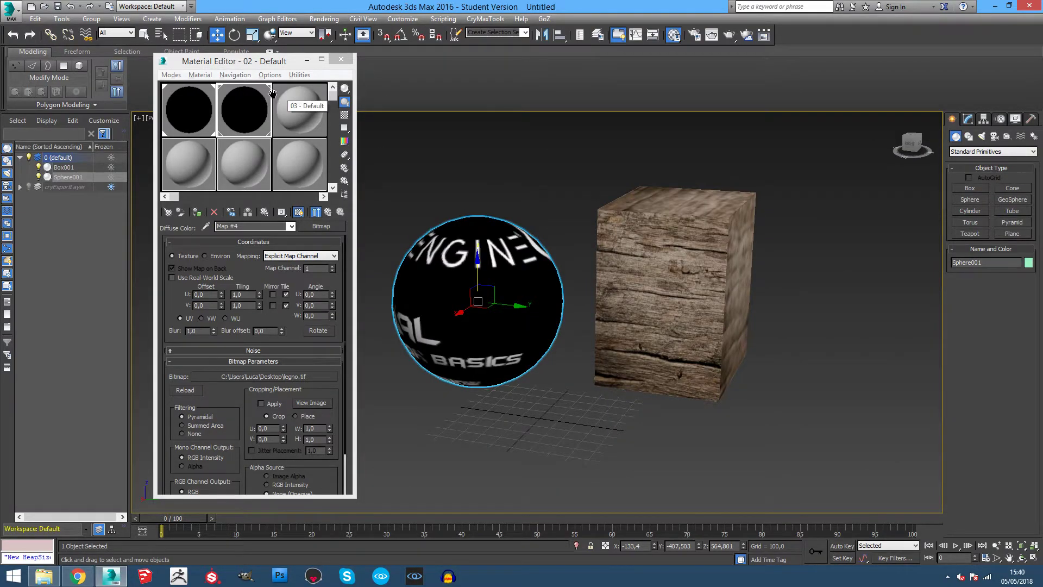
click(327, 213)
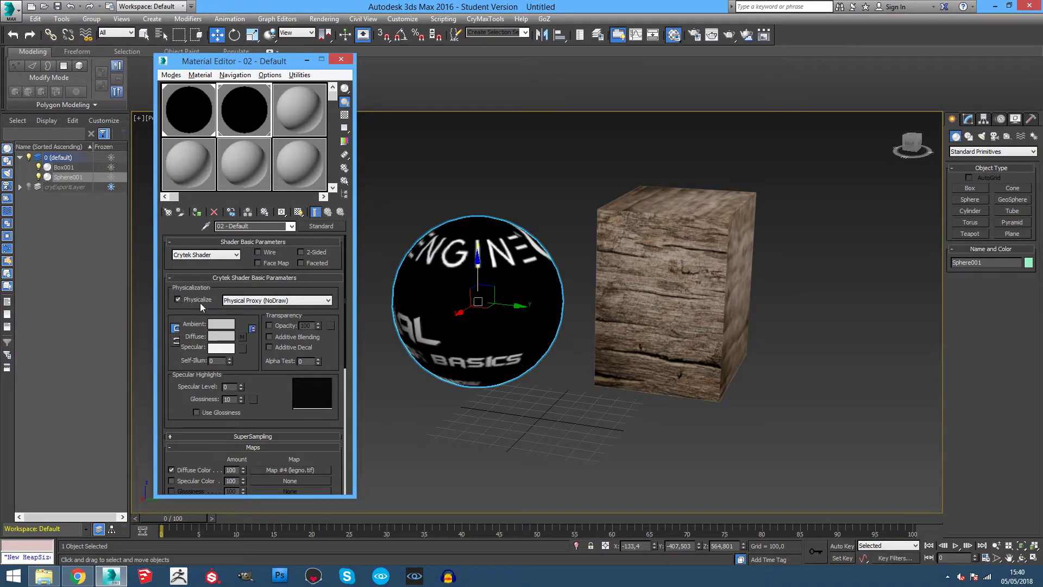
click(253, 302)
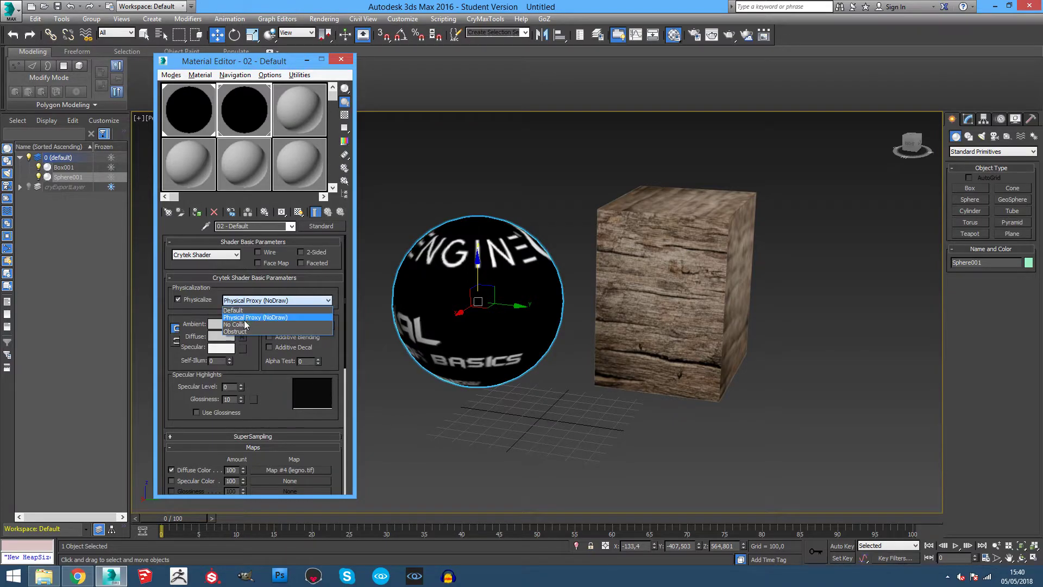
click(255, 317)
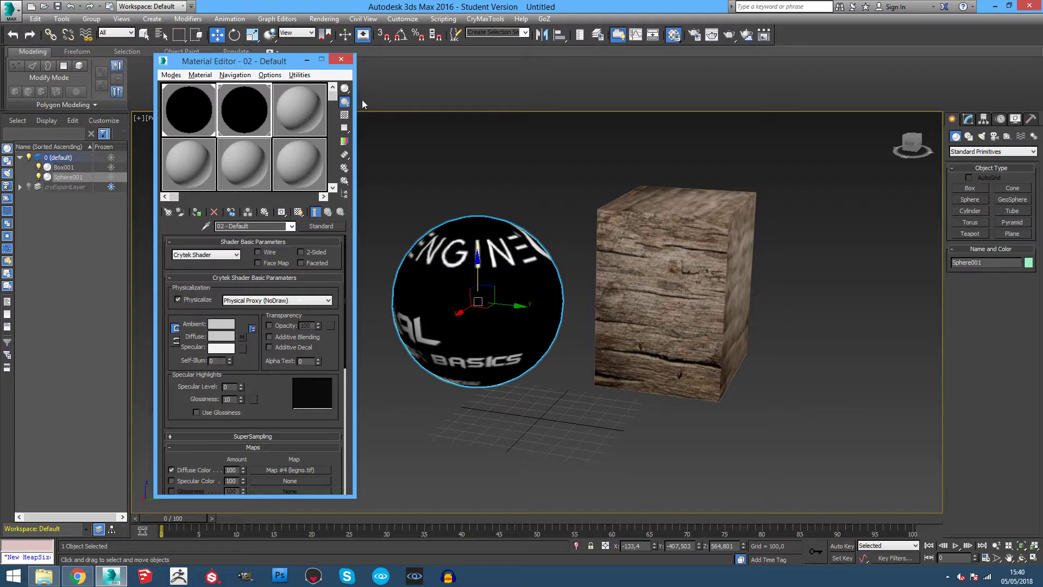
click(342, 60)
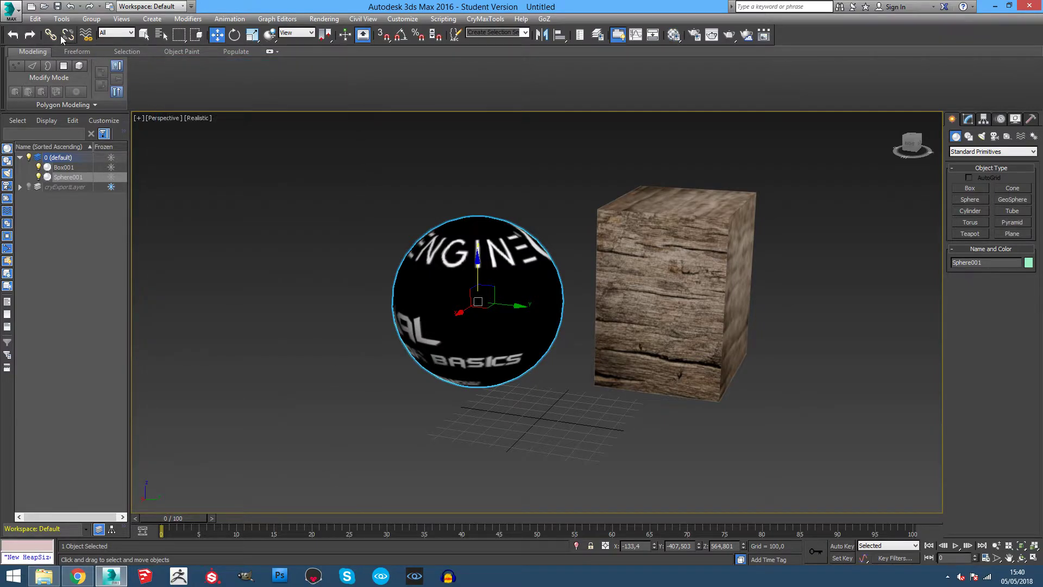
Save the scene as import.max
click(7, 7)
click(37, 136)
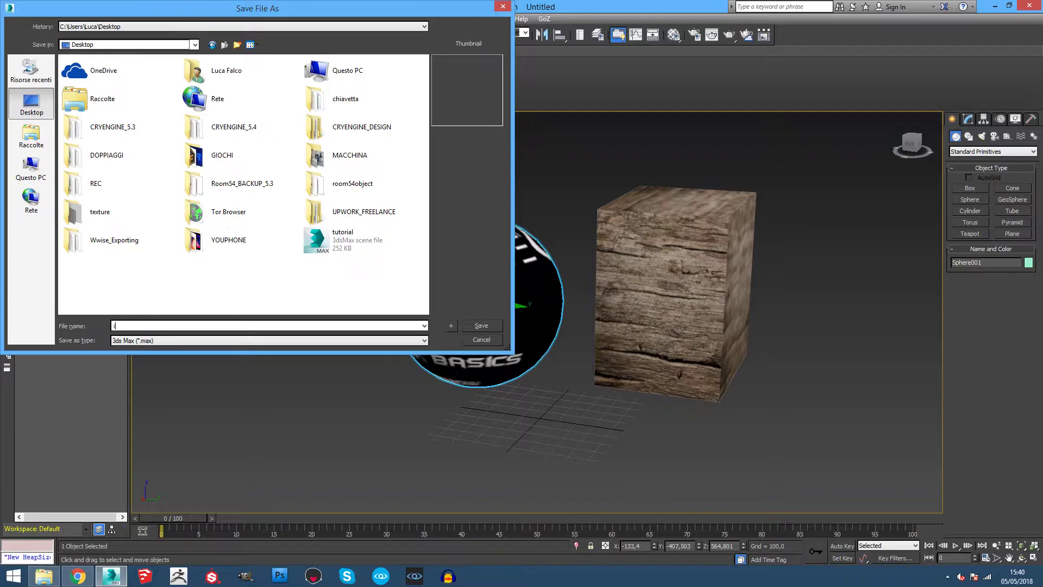
text(mport)
key(Return)
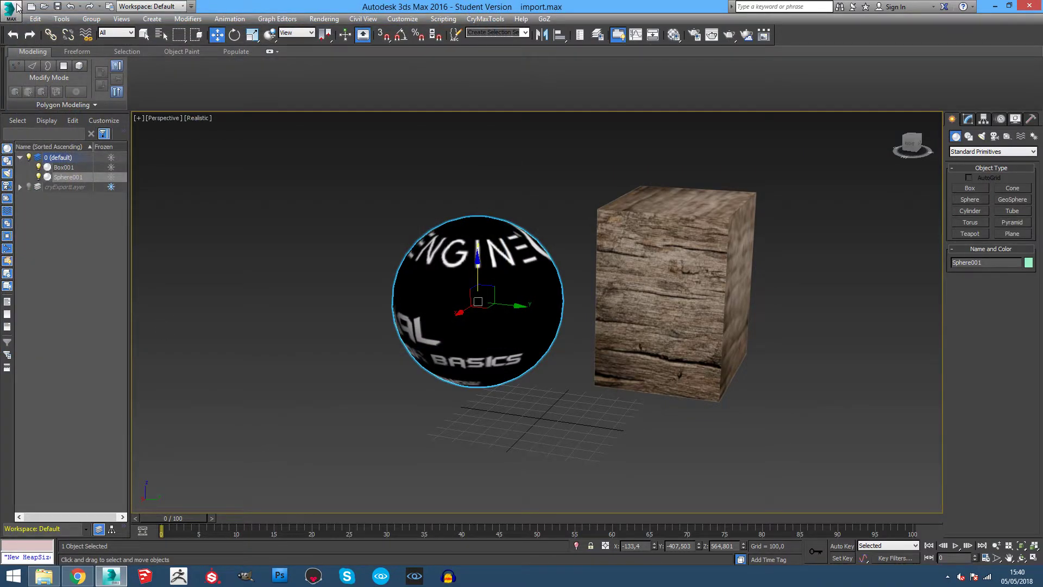
Export the scene as an Autodesk FBX file named import with the default preset
click(16, 12)
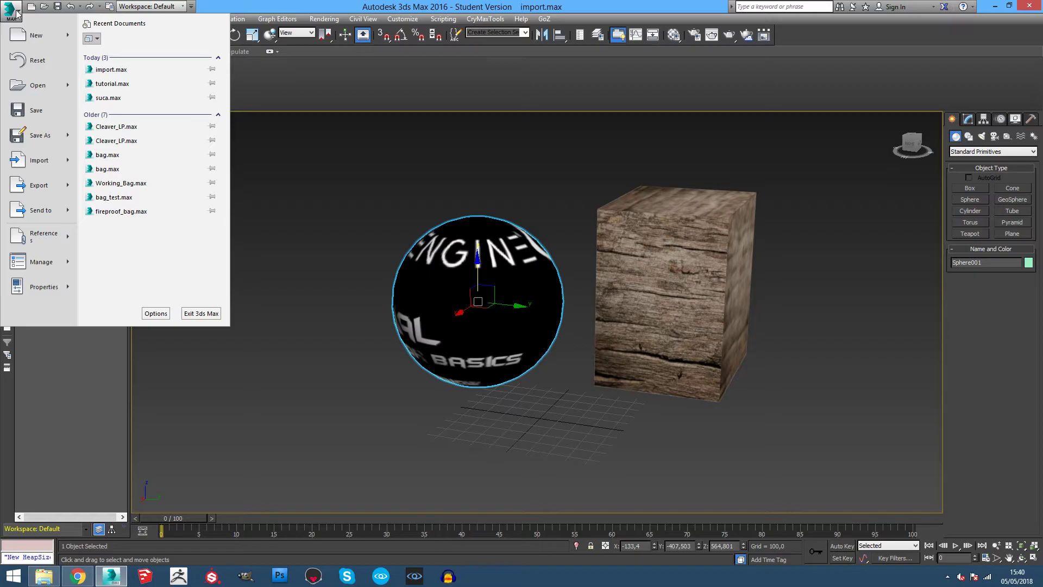
mouse_move(59, 188)
click(125, 54)
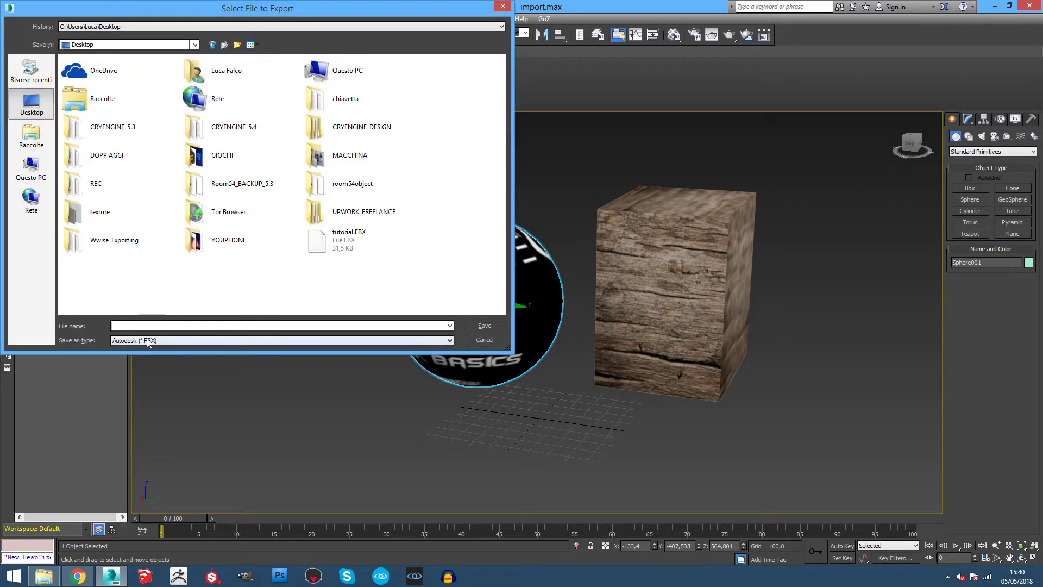
click(155, 341)
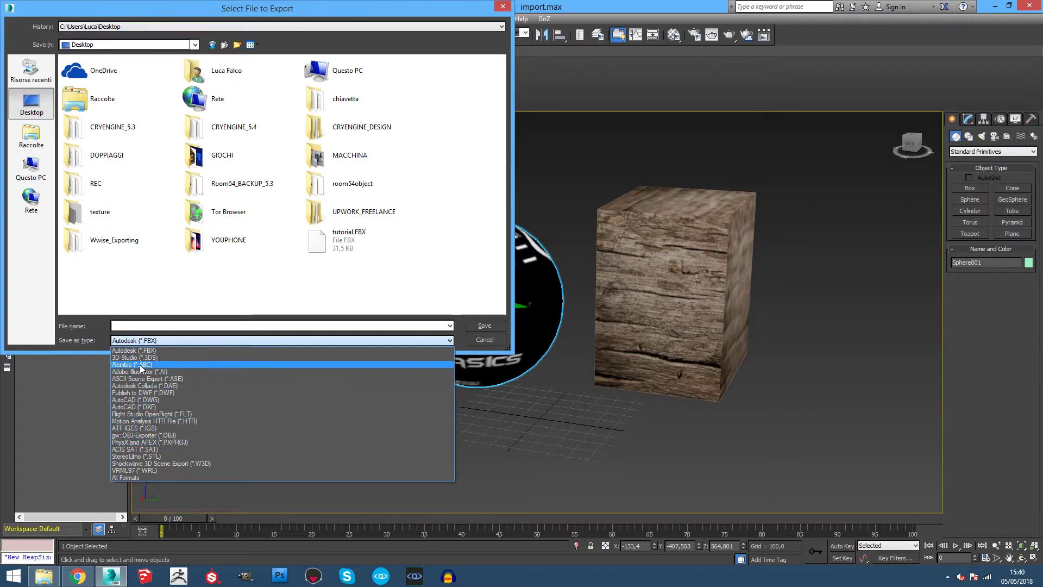
click(142, 348)
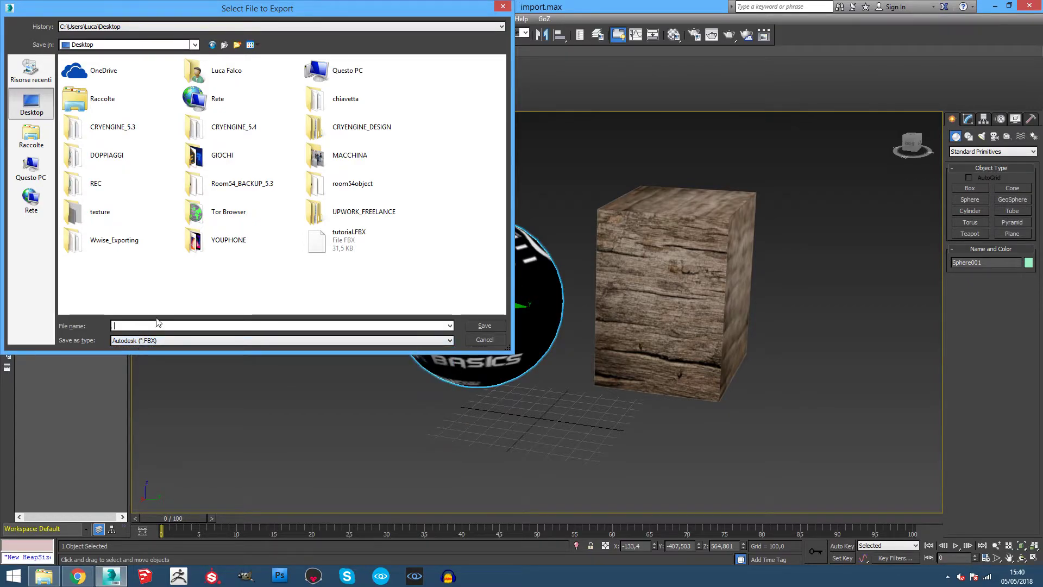
text(import)
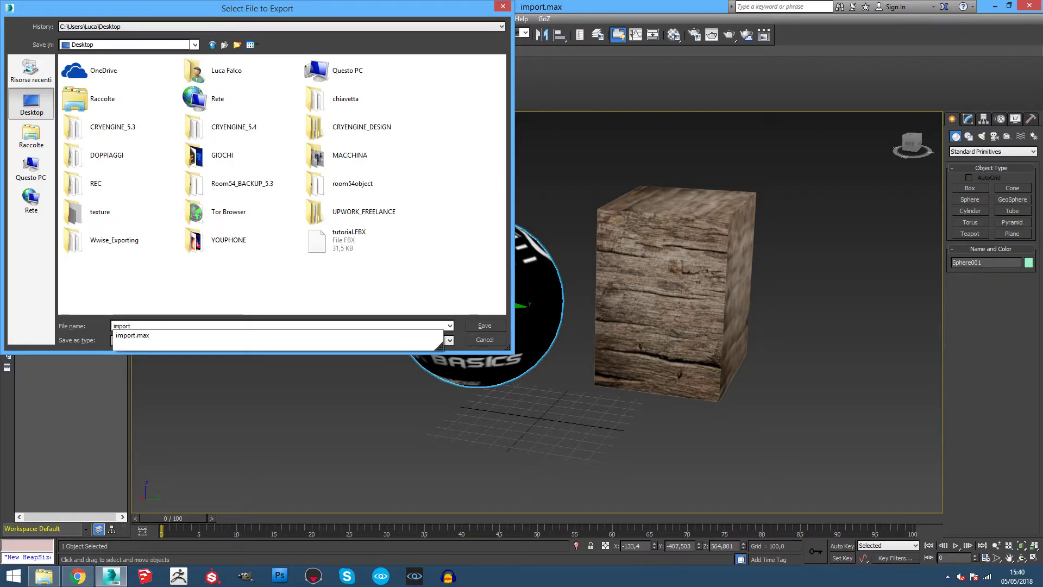
key(Return)
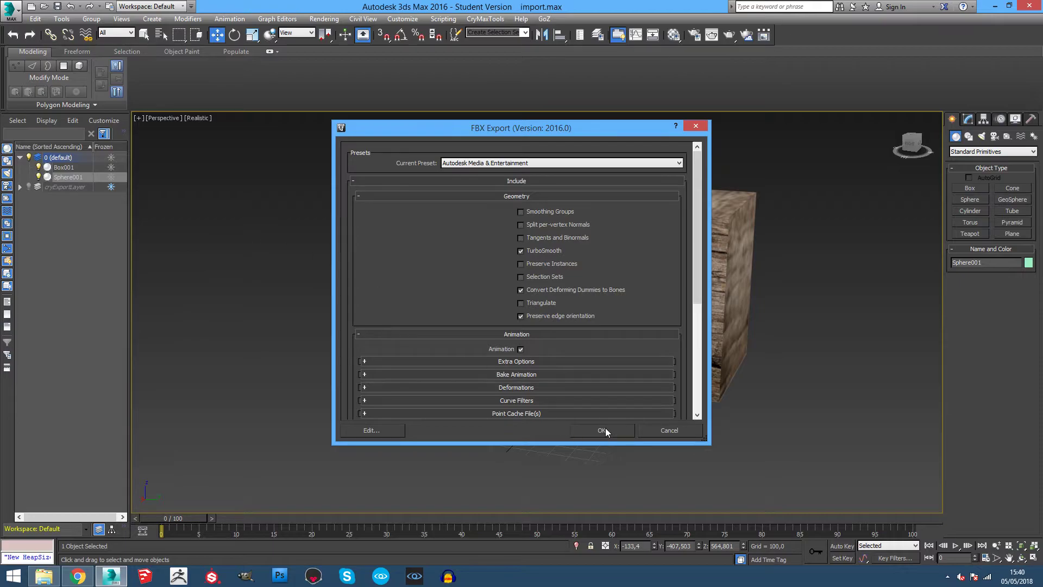
click(605, 431)
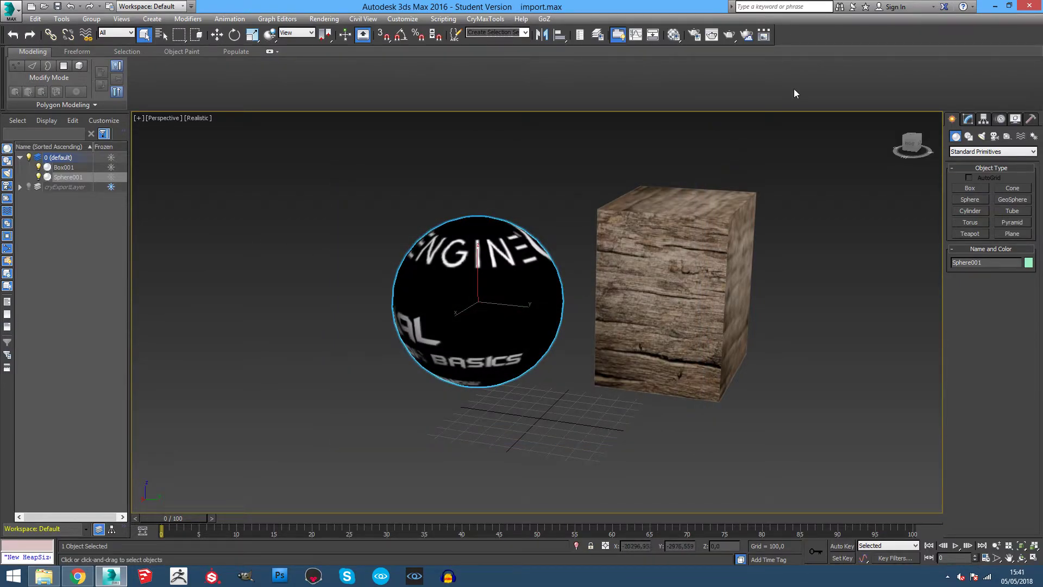
Browse to CRYENGINE_DESIGN\CRYENGINE_LEVEL_DESIGN\bin\win_x64 and launch Sandbox
click(994, 7)
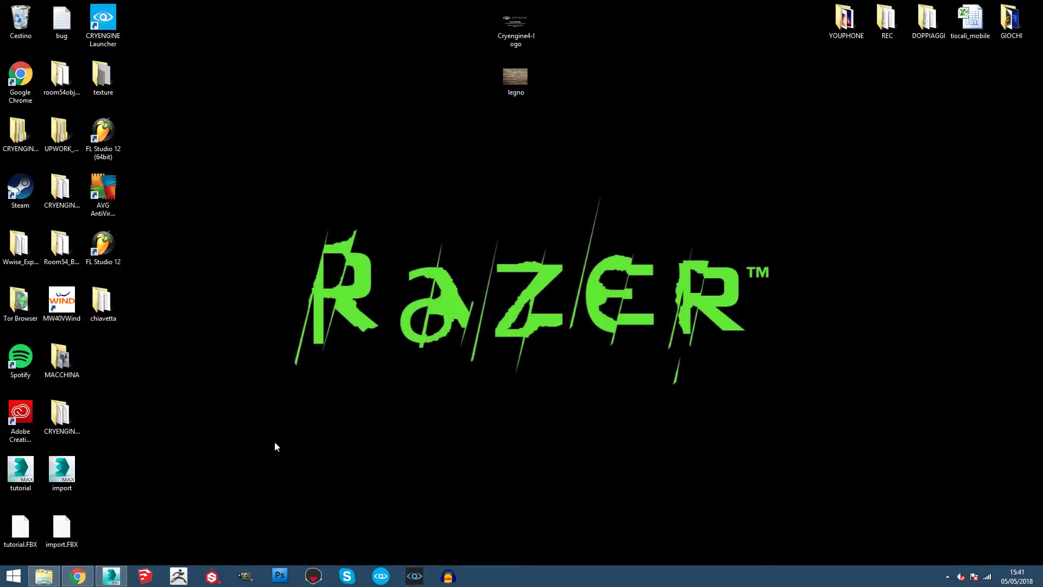
double_click(25, 123)
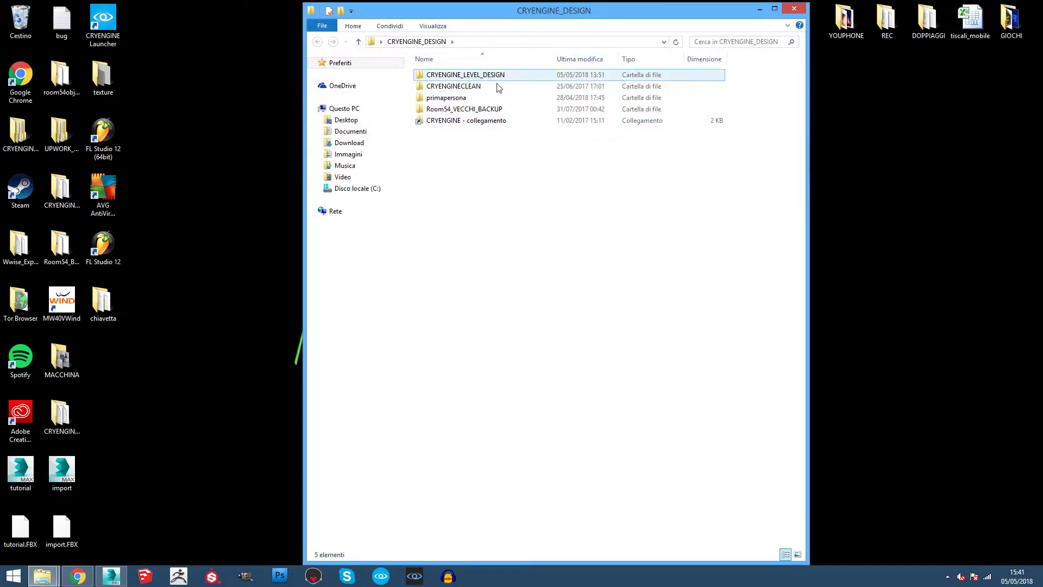
double_click(467, 76)
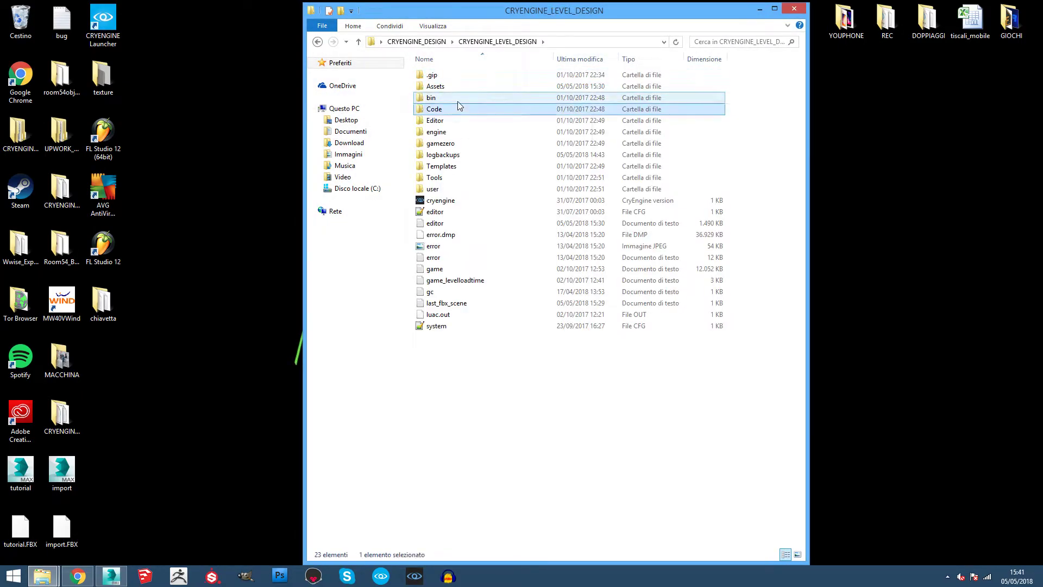
double_click(458, 98)
double_click(449, 136)
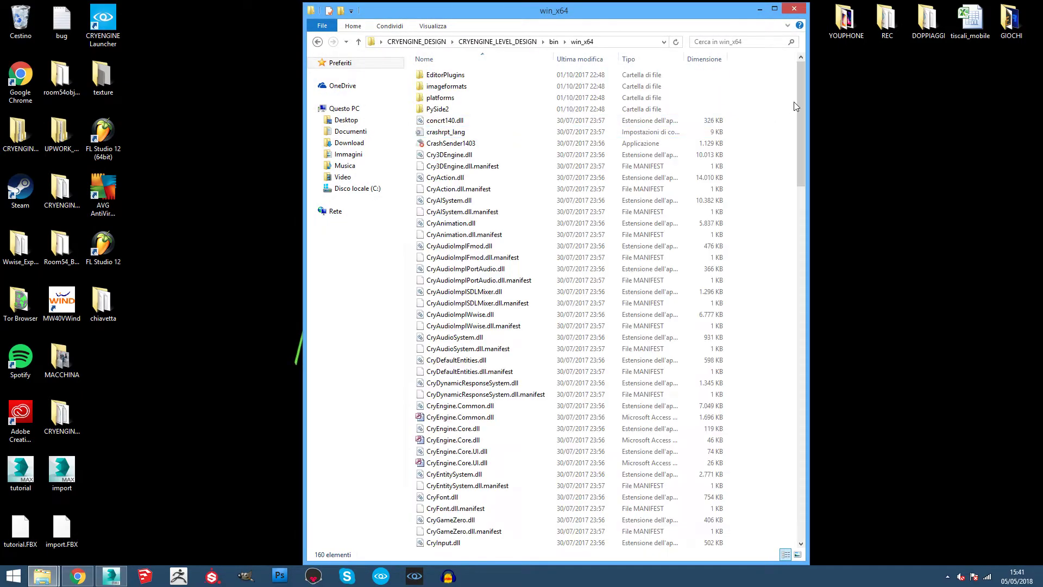
drag(804, 111, 780, 414)
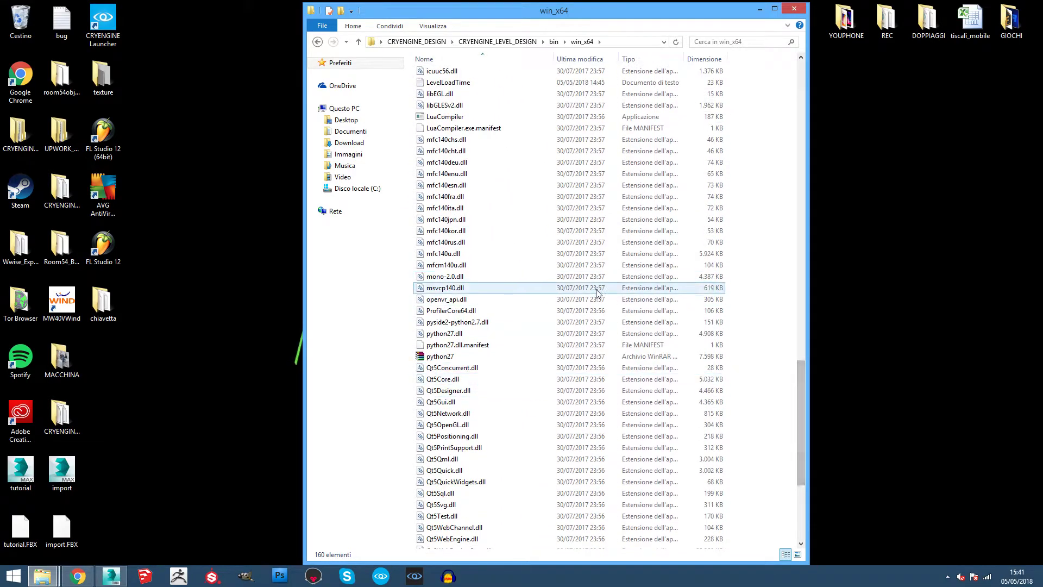
scroll(601, 293, down, 5)
double_click(468, 450)
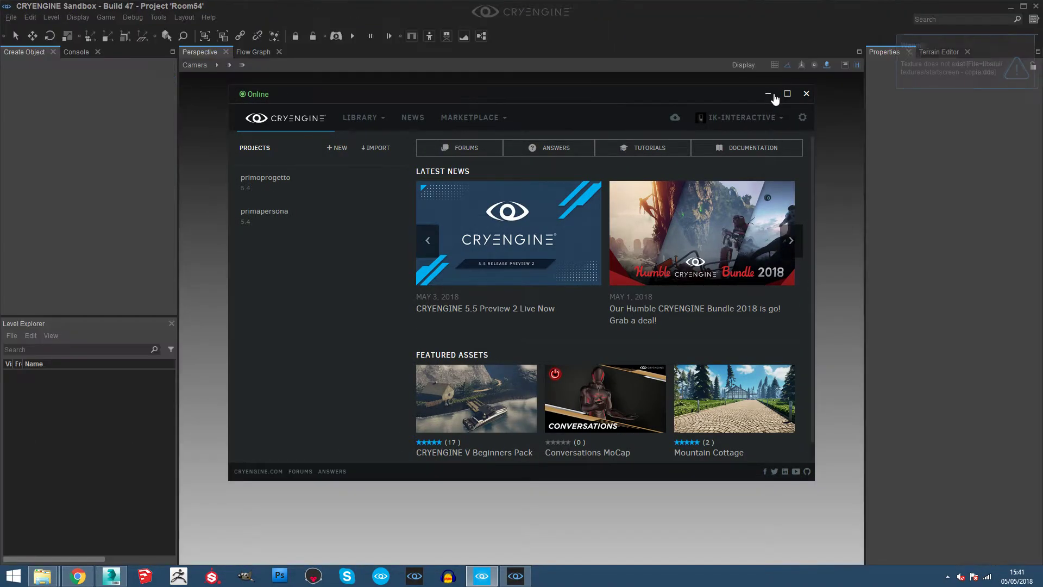
Minimize the launcher and open the gsgs level
click(773, 95)
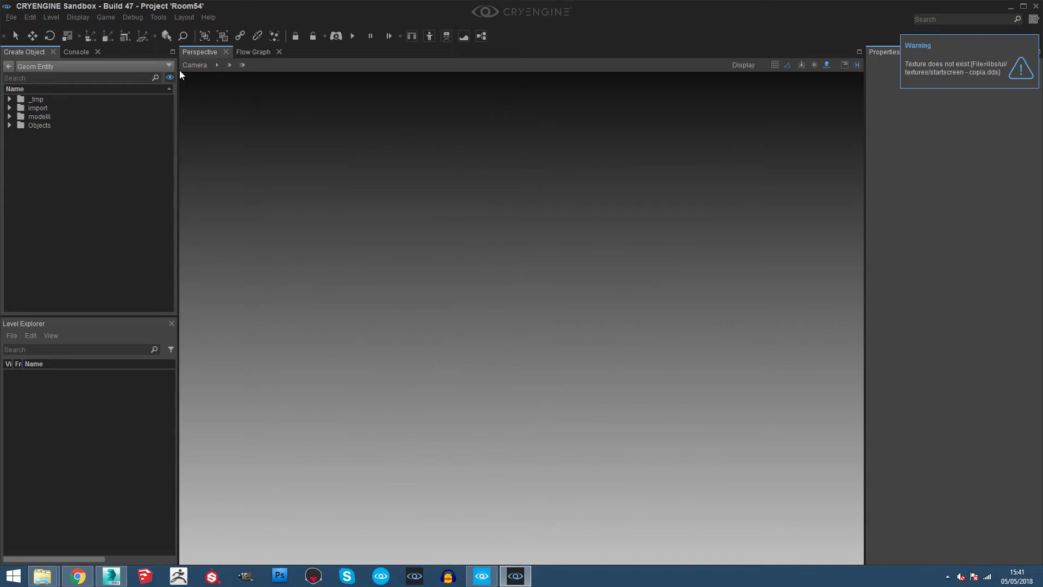
click(11, 17)
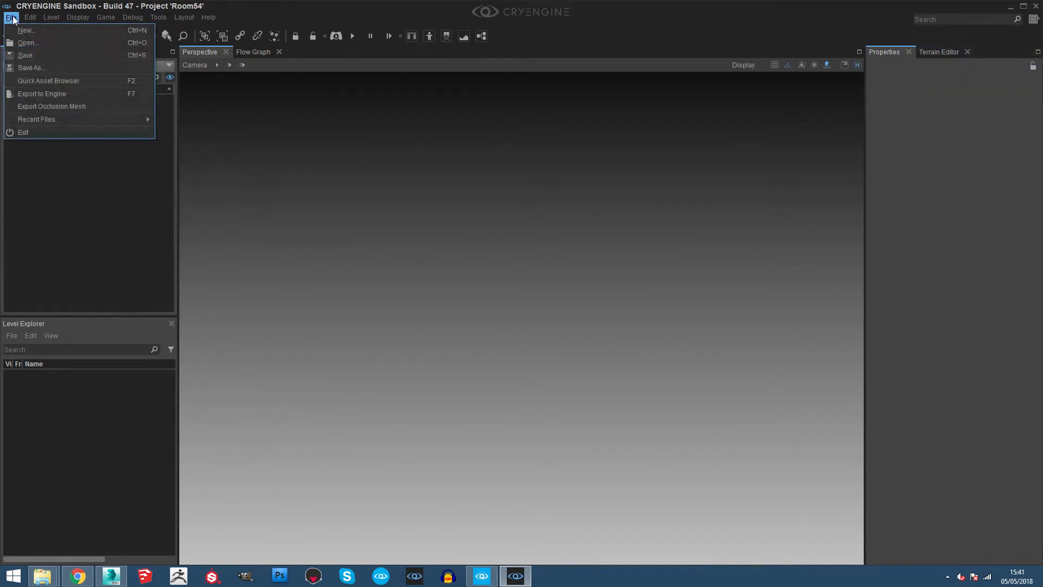
click(27, 43)
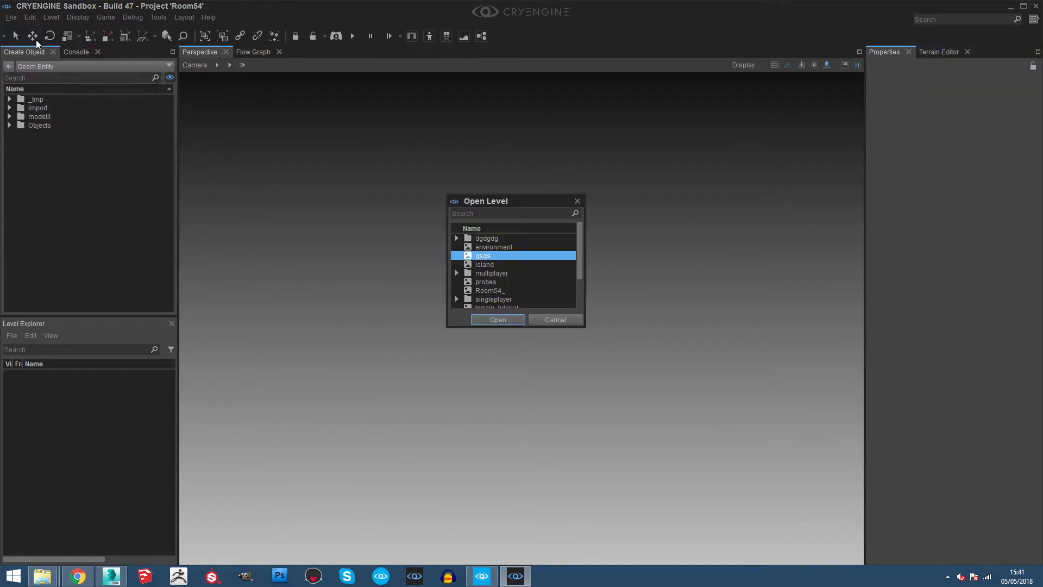
click(512, 320)
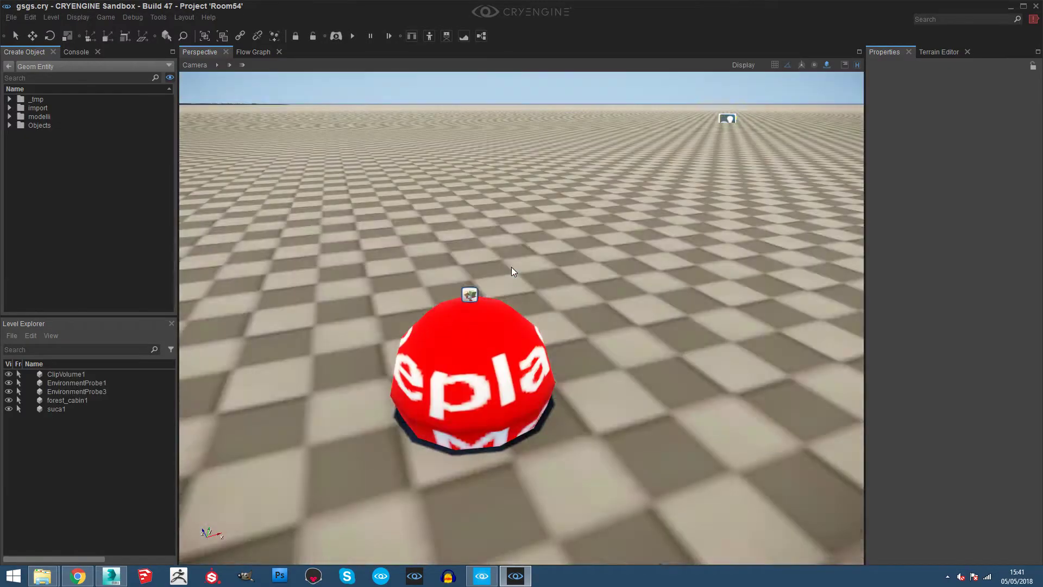
Delete the red ball suca1 from the level
scroll(521, 318, down, 10)
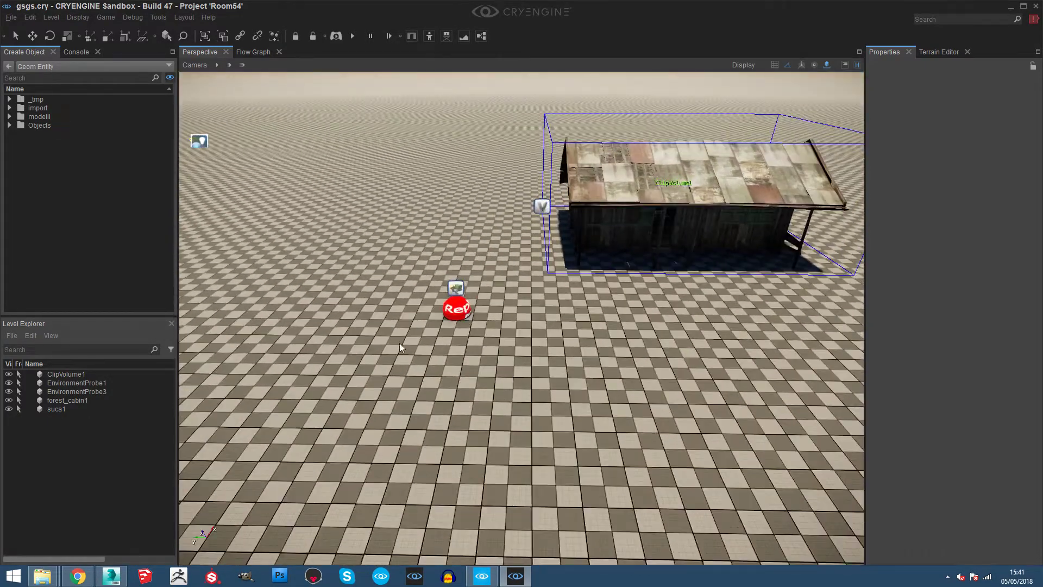
click(456, 309)
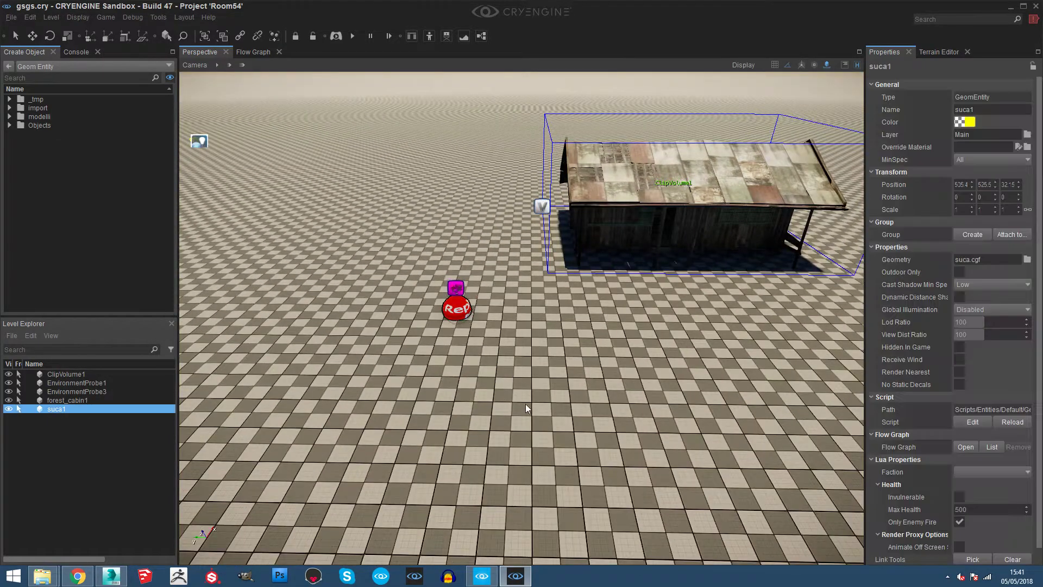
key(Delete)
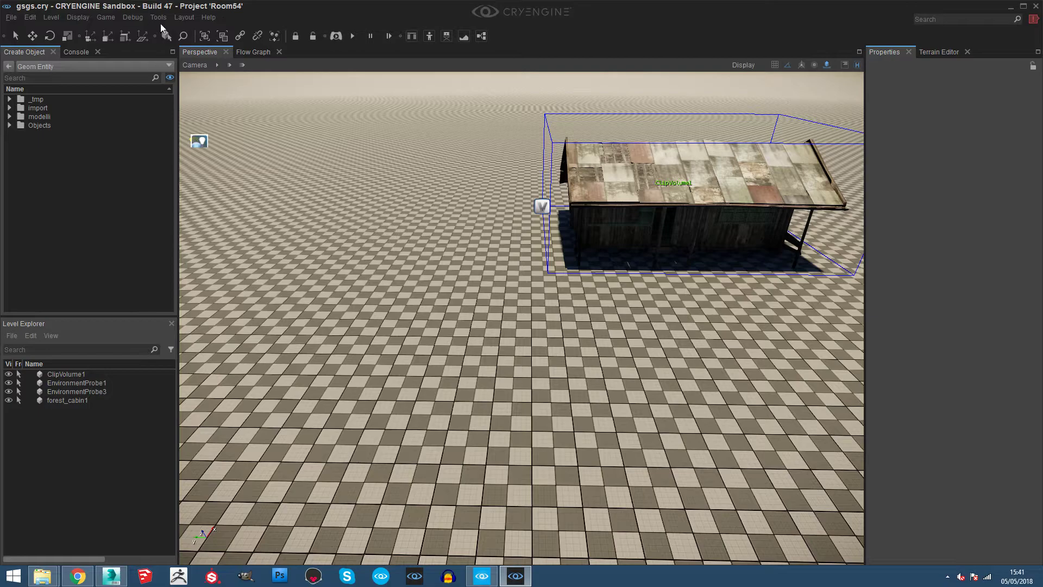
Start Tools > FBX Import > Mesh, maximize the Import Mesh window, and show its File menu
click(159, 18)
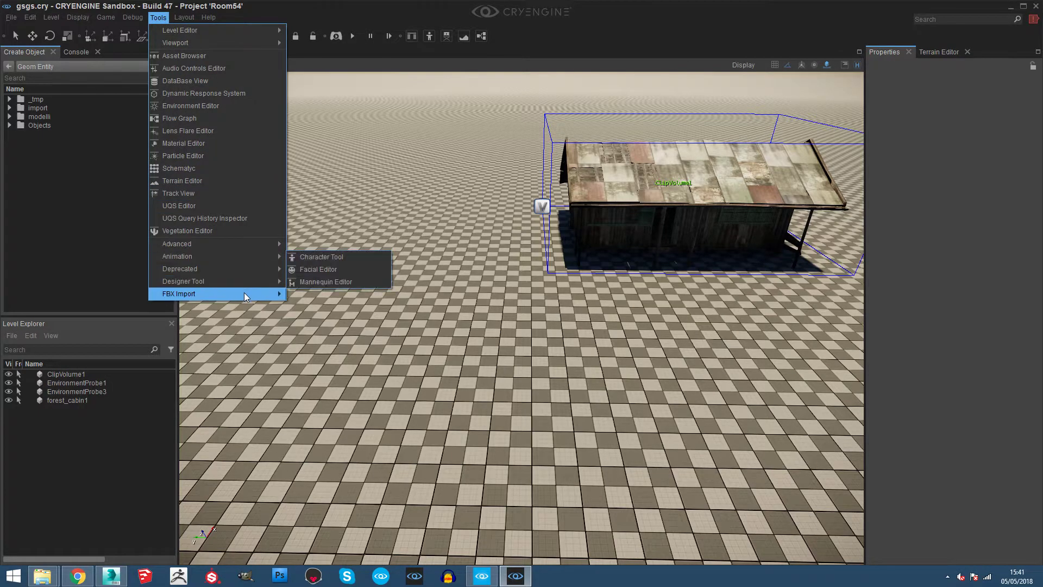
mouse_move(244, 296)
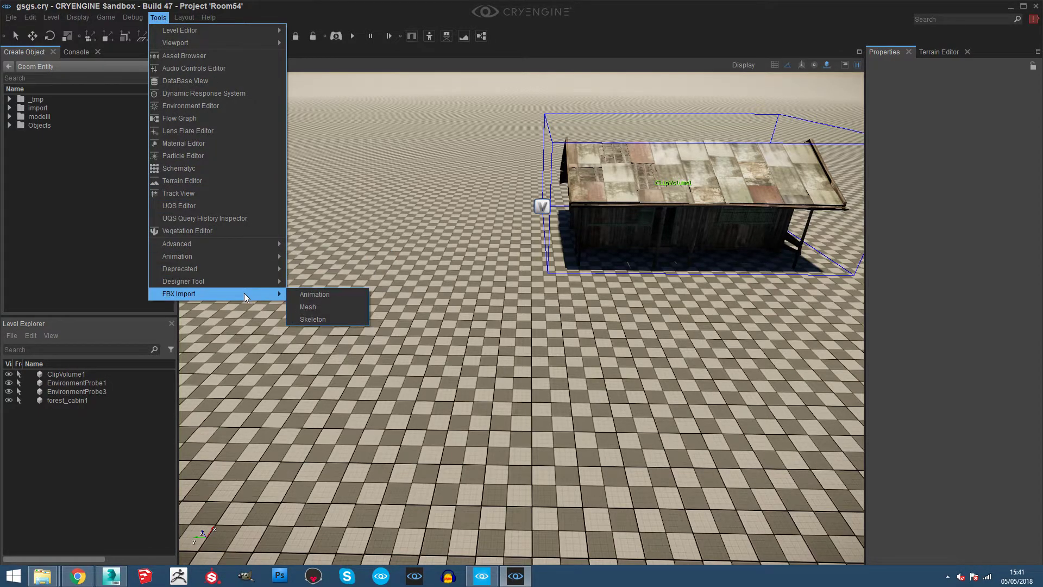
click(318, 307)
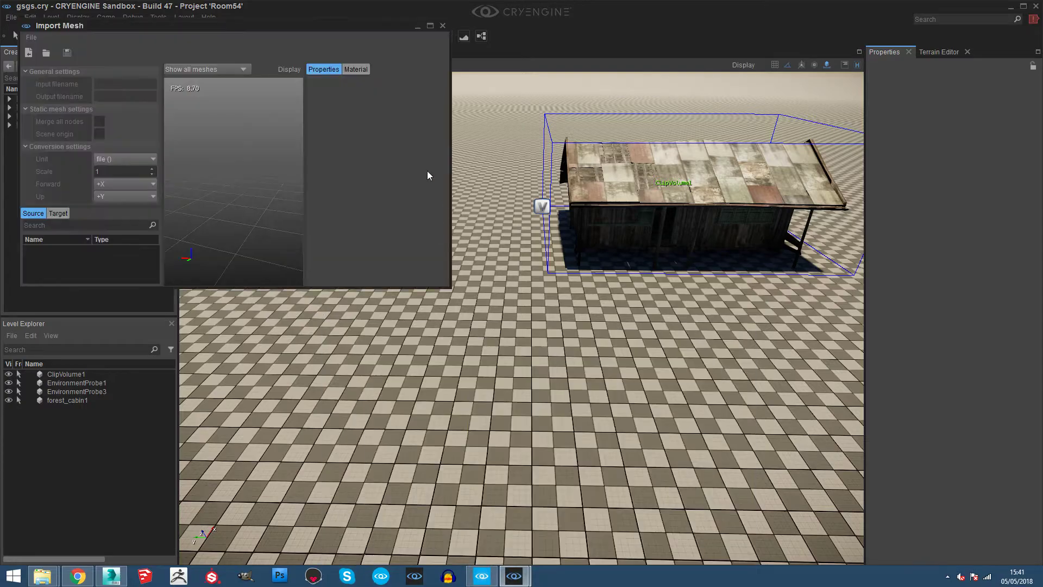
click(431, 25)
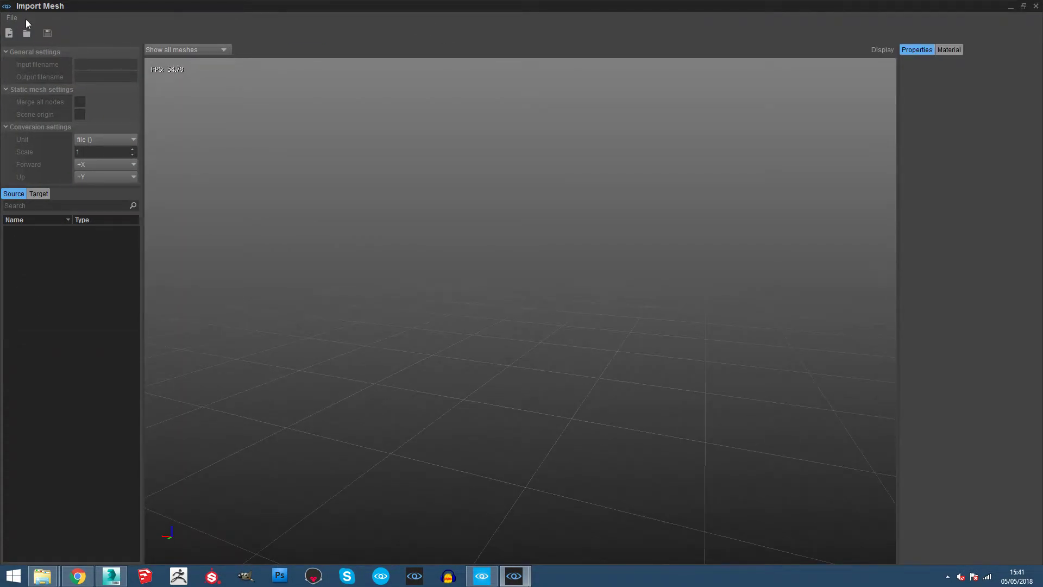
click(11, 17)
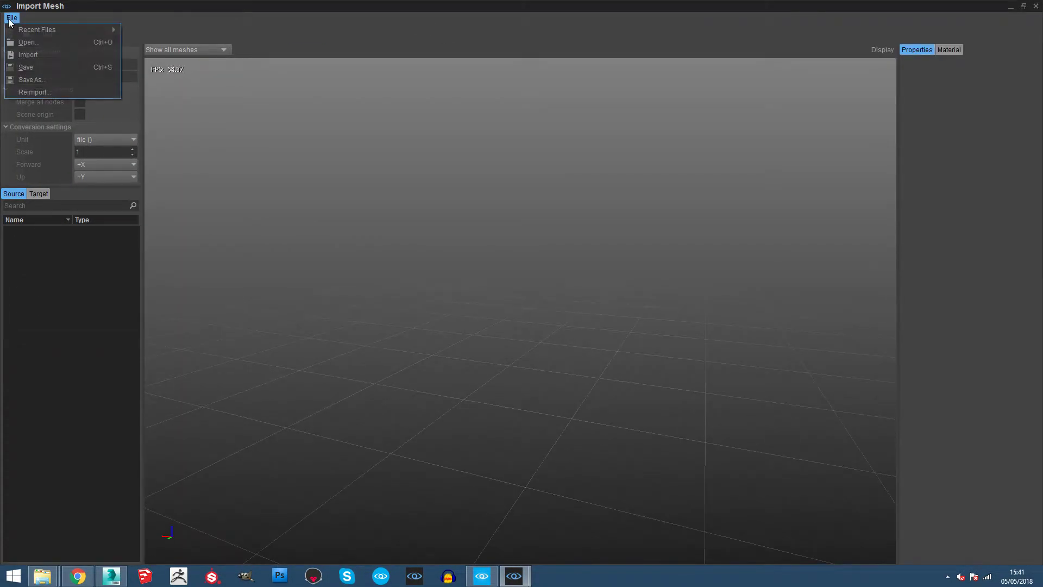
Import import.FBX from the Desktop and orbit the preview around Sphere001 and Box001
click(32, 55)
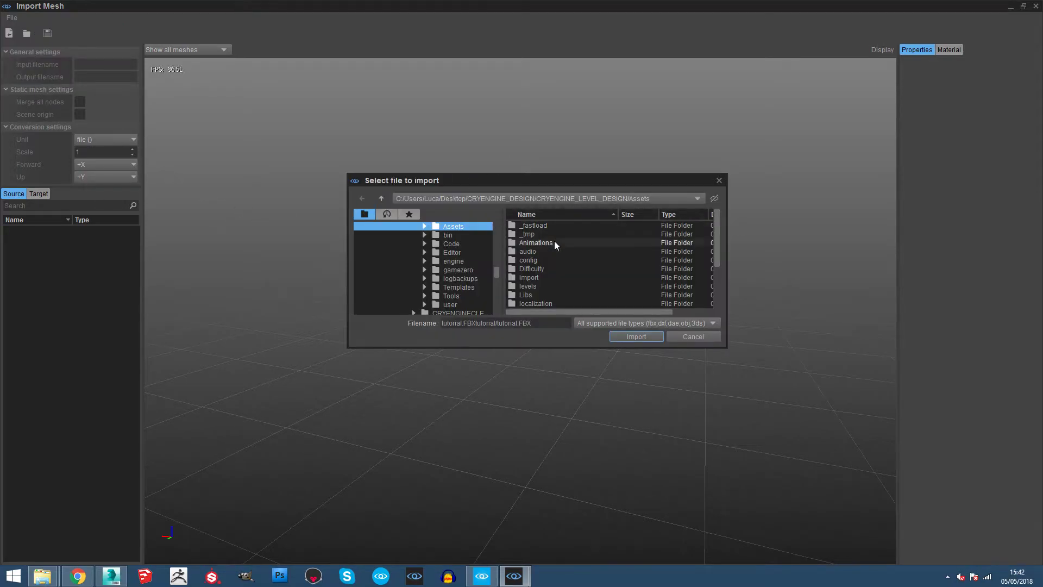
click(588, 199)
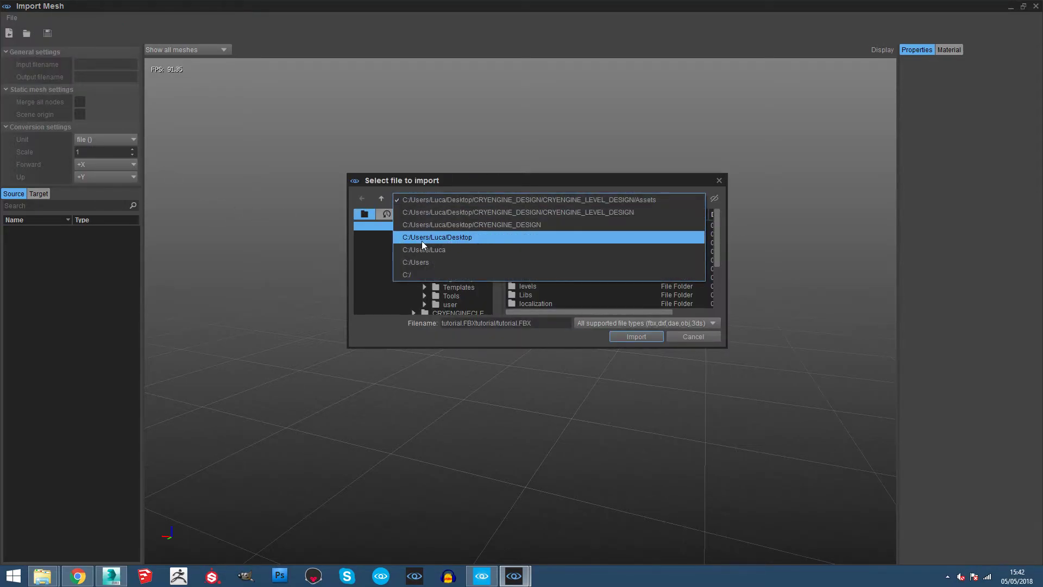
click(460, 237)
drag(717, 229, 710, 277)
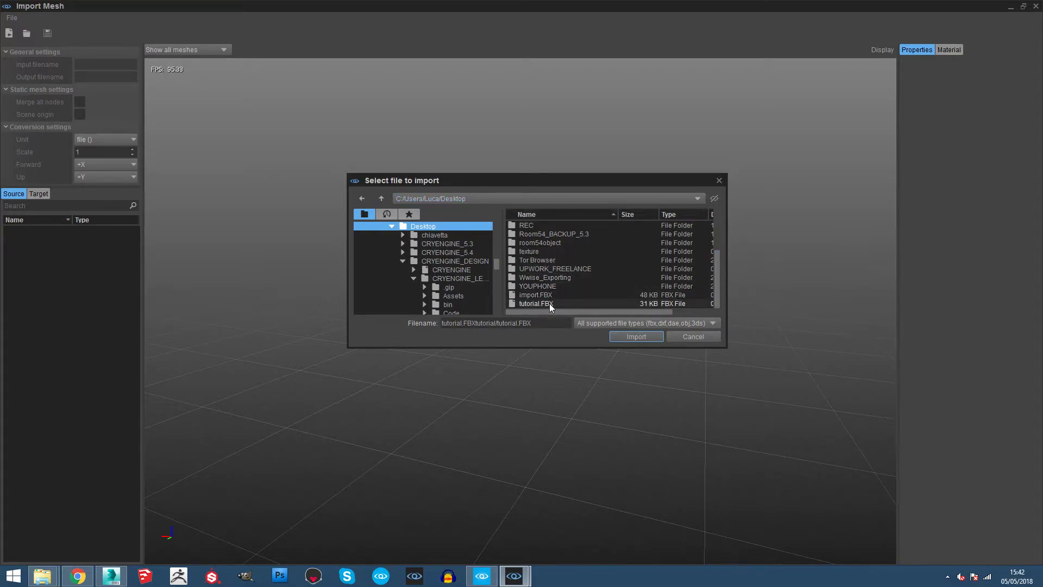
click(550, 294)
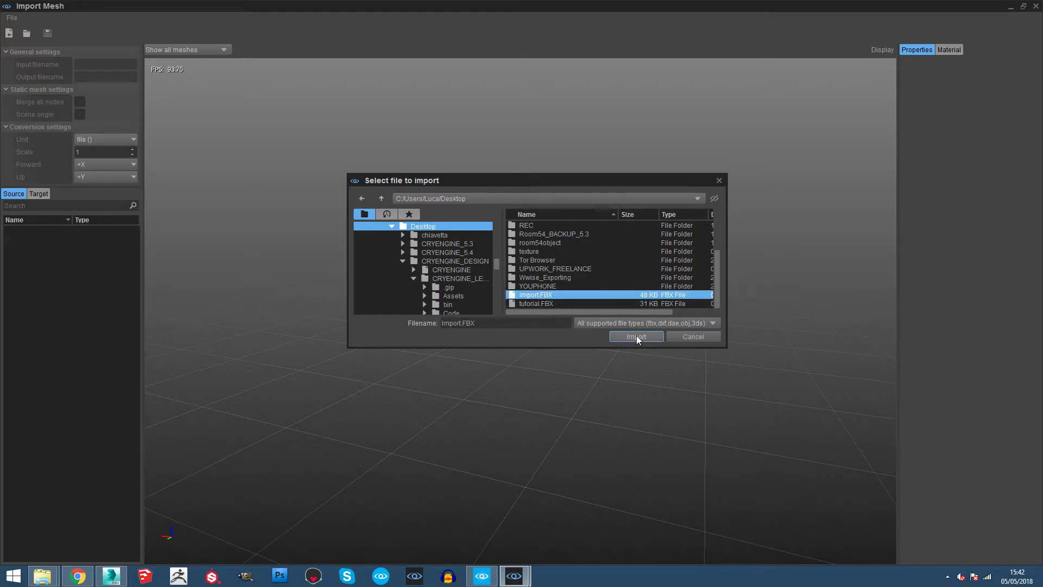
click(637, 336)
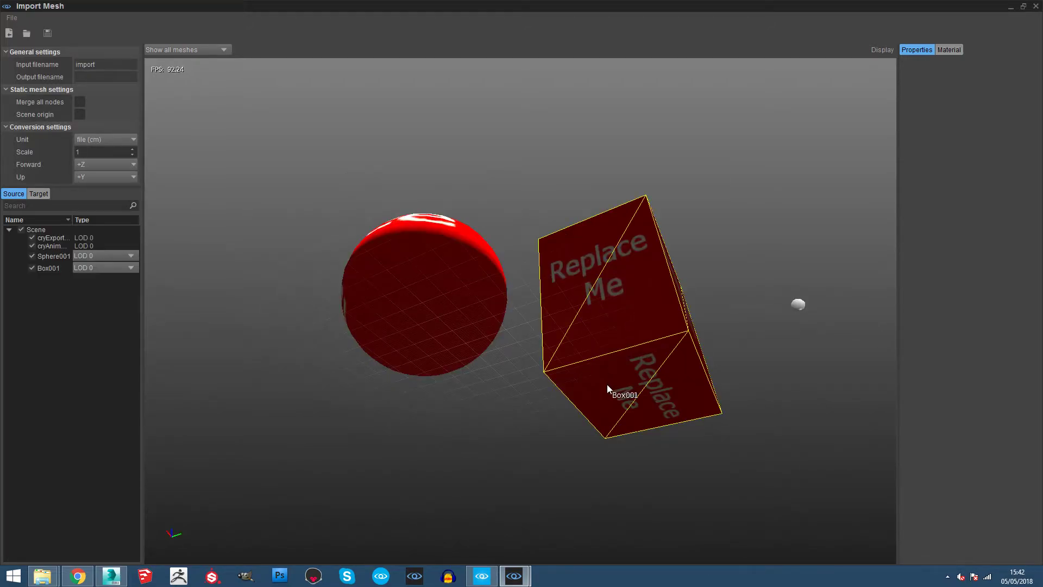
right_drag(607, 384, 602, 391)
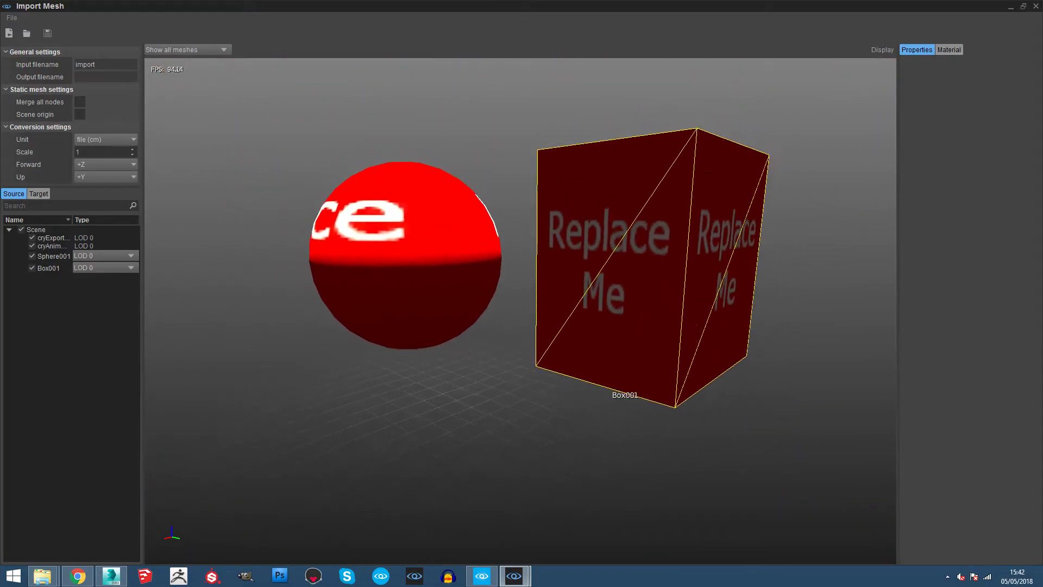
right_drag(602, 391, 645, 174)
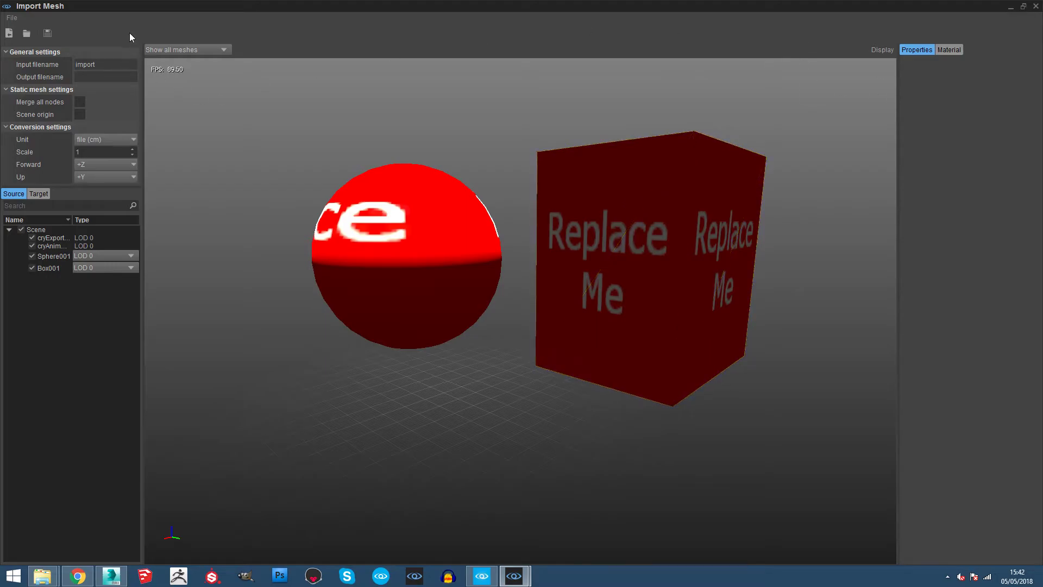
Begin saving the converted mesh and create a new folder named 'import'
click(47, 33)
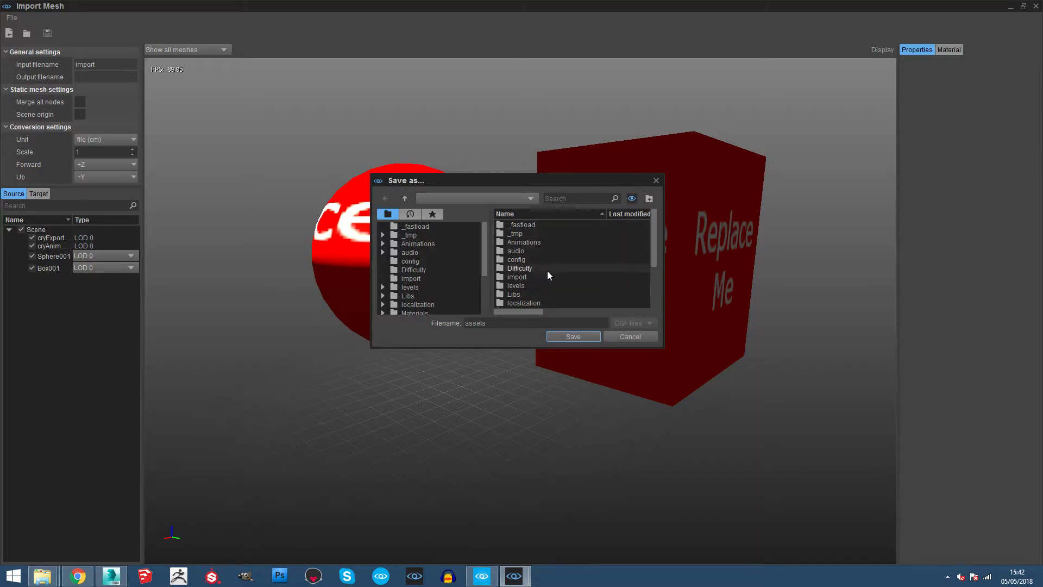
click(649, 198)
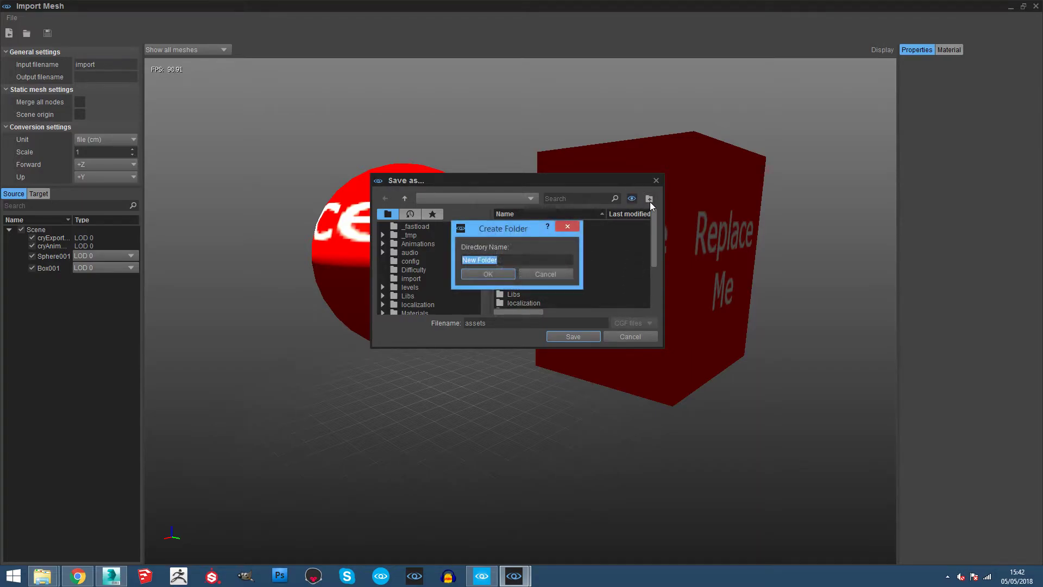
text(import)
key(Return)
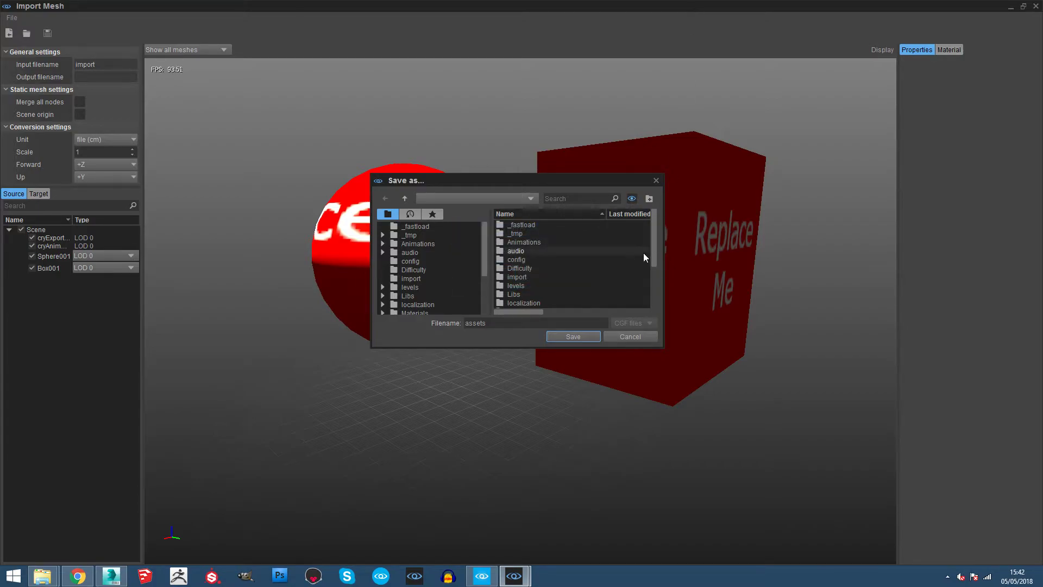
Save the mesh as 'import' in the import folder, confirm the overwrite, and dismiss the save-failed error
double_click(520, 277)
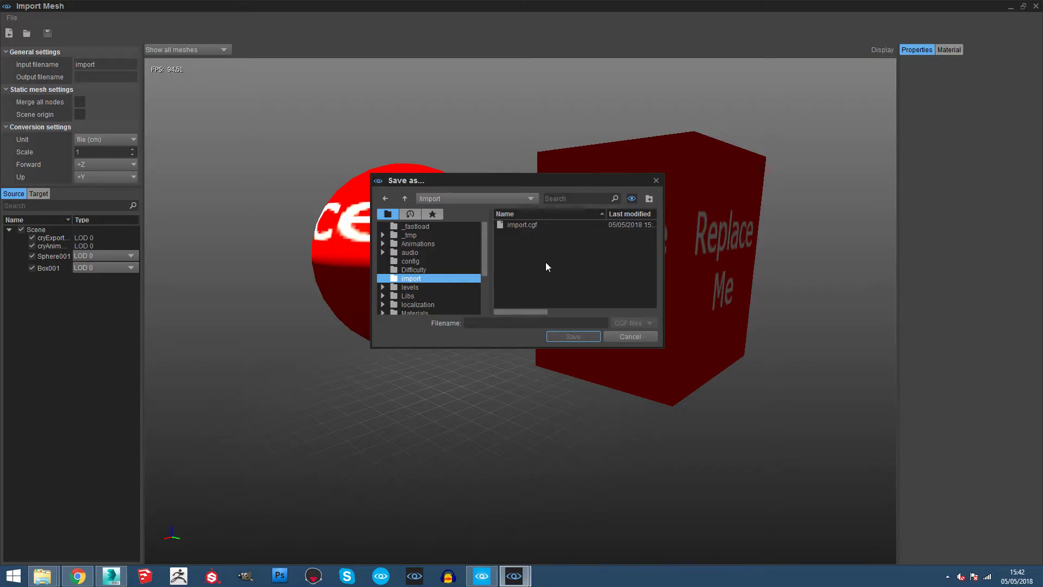
text(import)
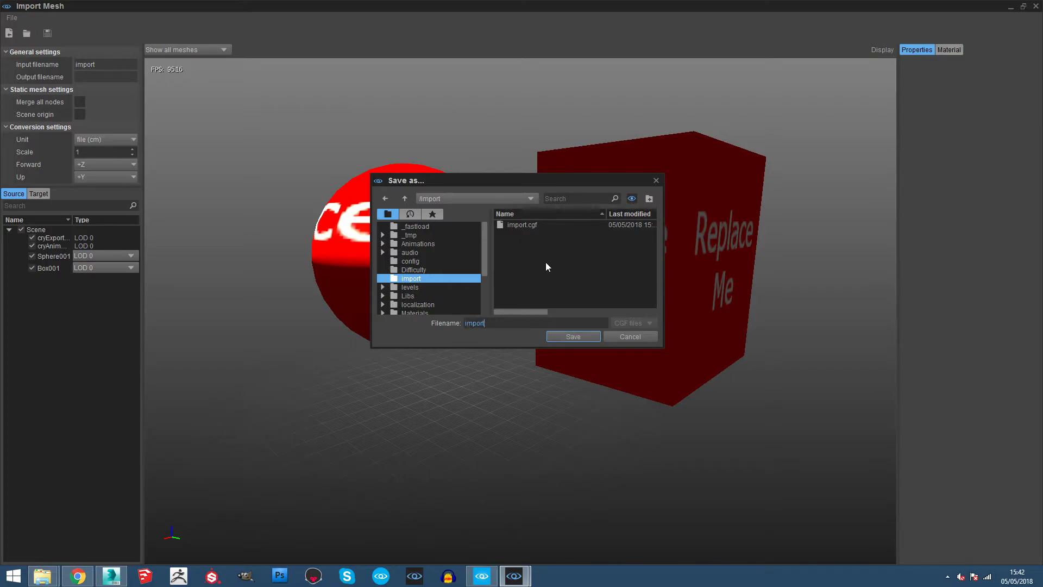
key(Return)
click(545, 263)
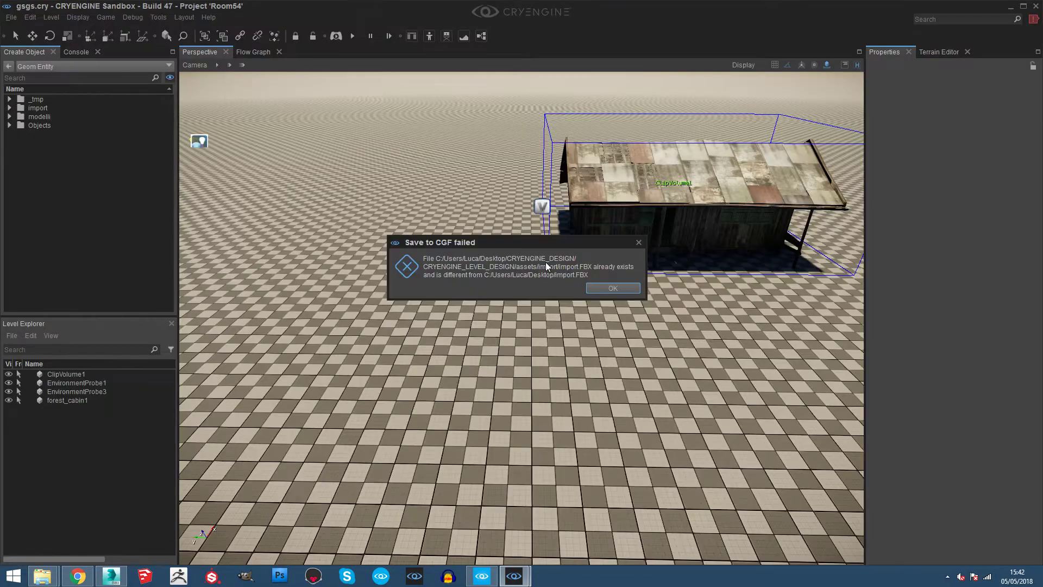
click(619, 291)
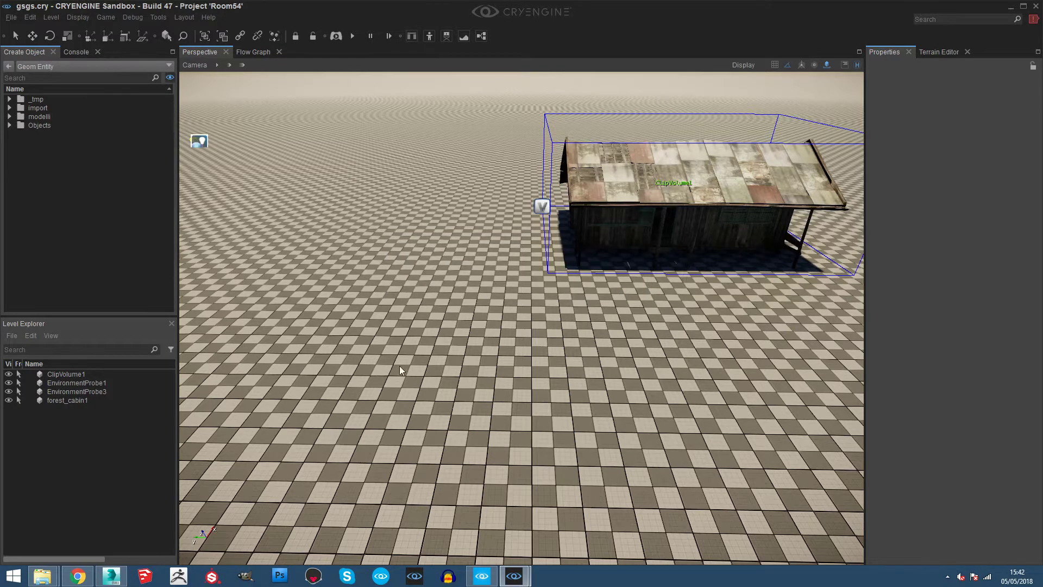
mouse_move(520, 575)
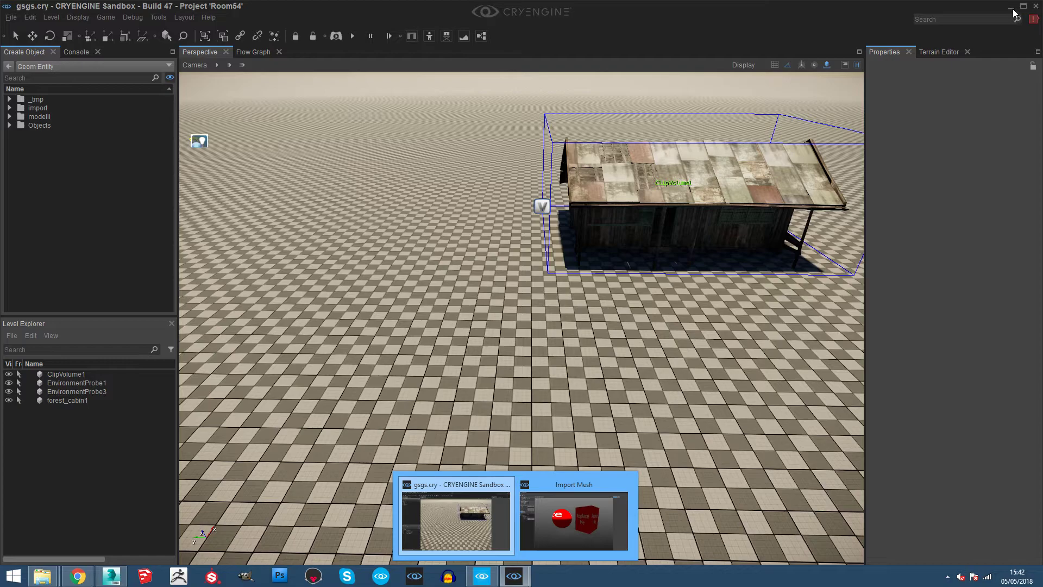
Back in Import Mesh, save the mesh as 'import' inside a new import_ folder
click(579, 532)
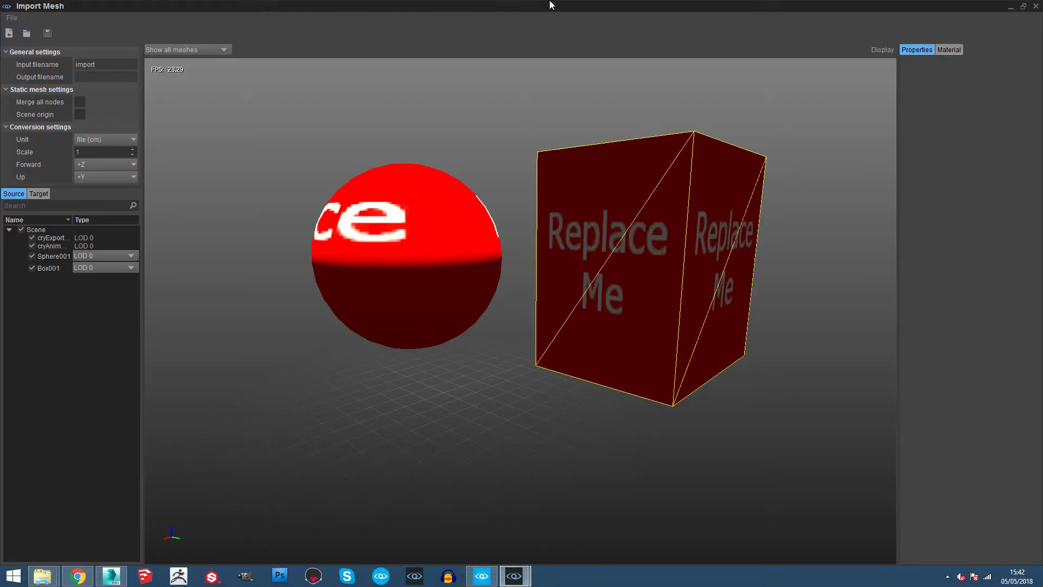
mouse_move(42, 575)
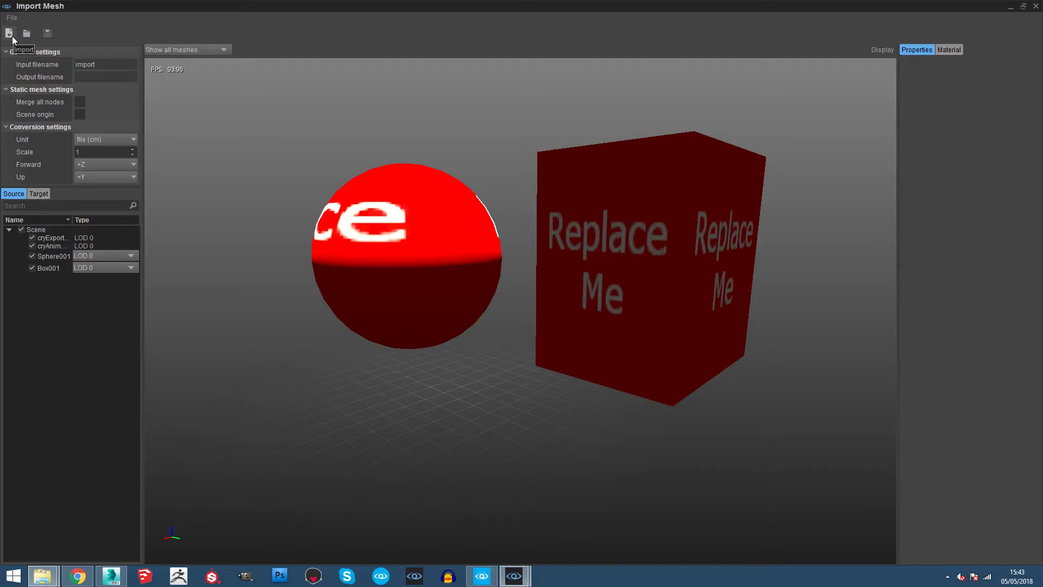
click(48, 35)
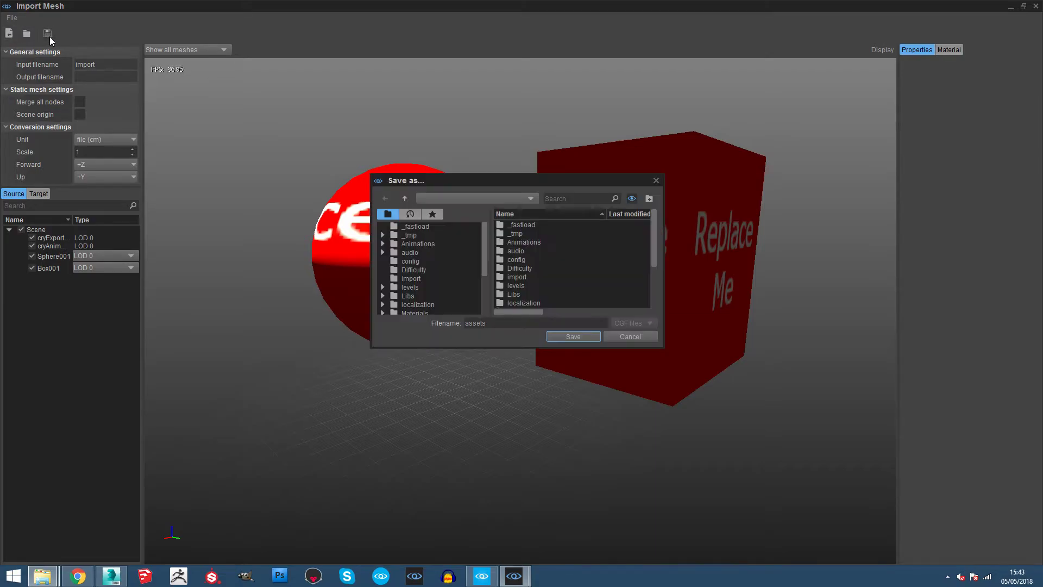
click(650, 199)
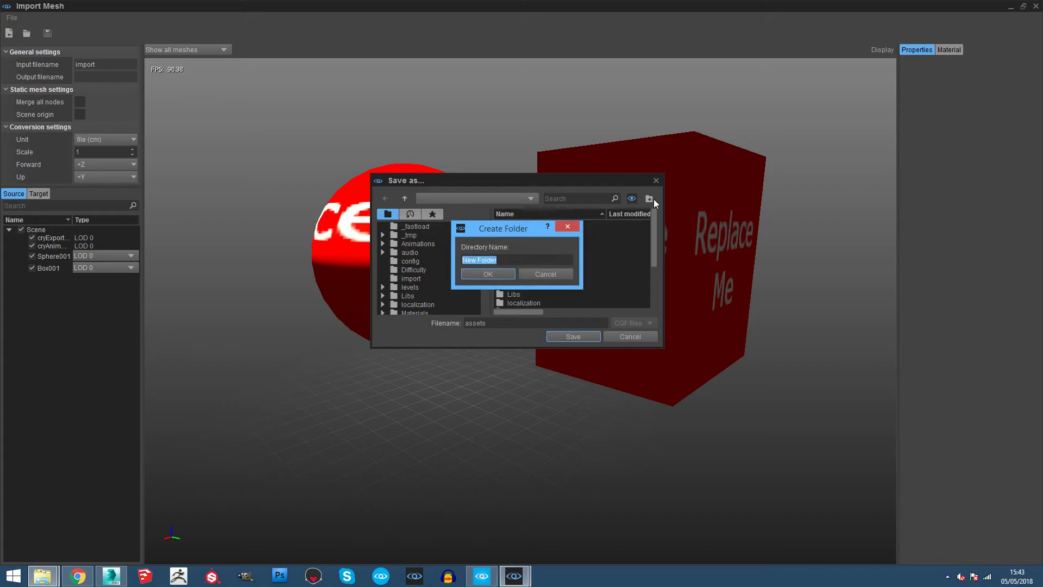
text(import_)
key(Return)
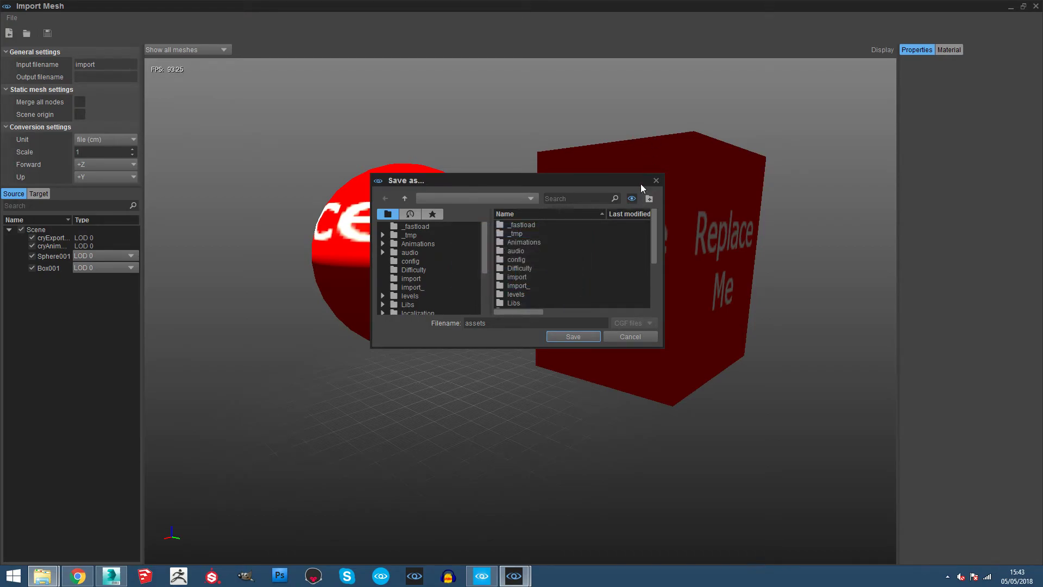
double_click(530, 284)
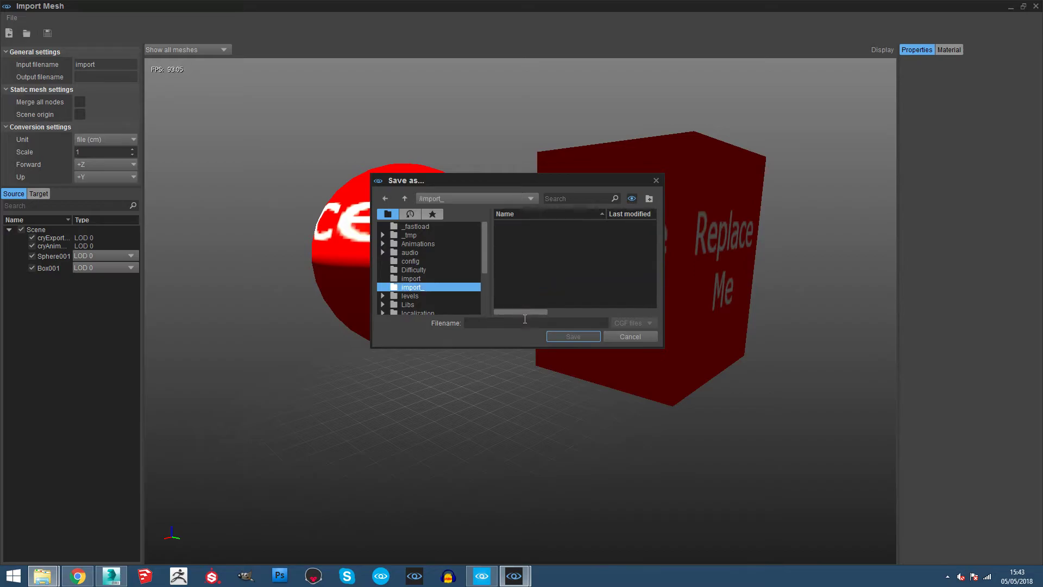
text(import)
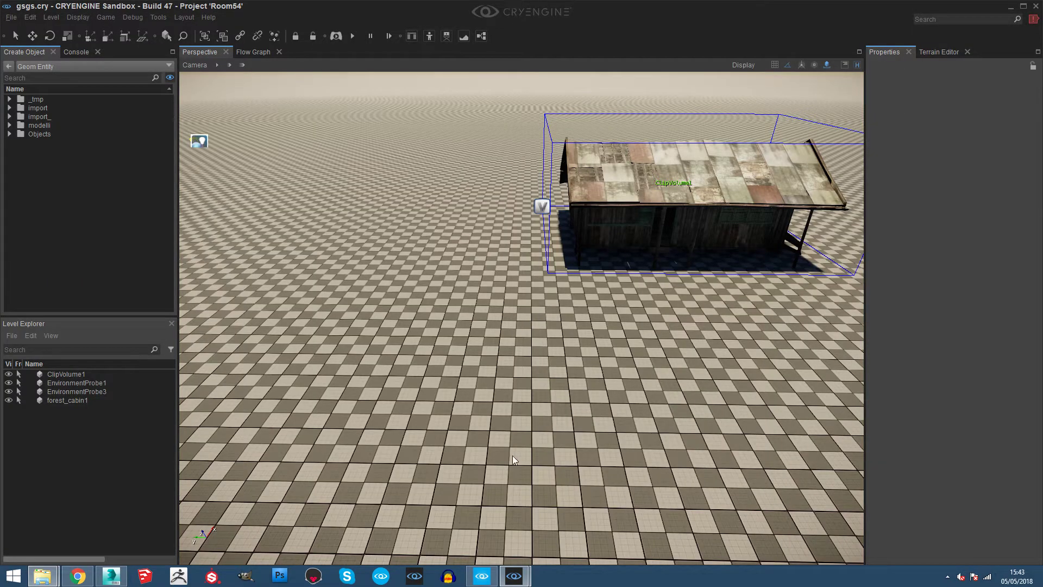
Set Physical to default for both sub-materials in the mesh's Material settings
mouse_move(516, 583)
click(556, 516)
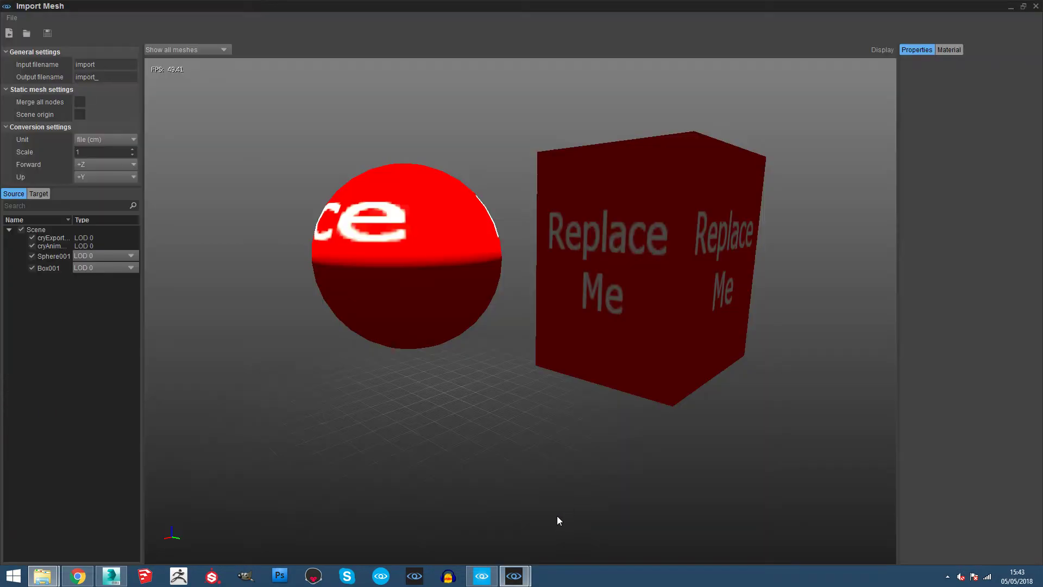
click(950, 50)
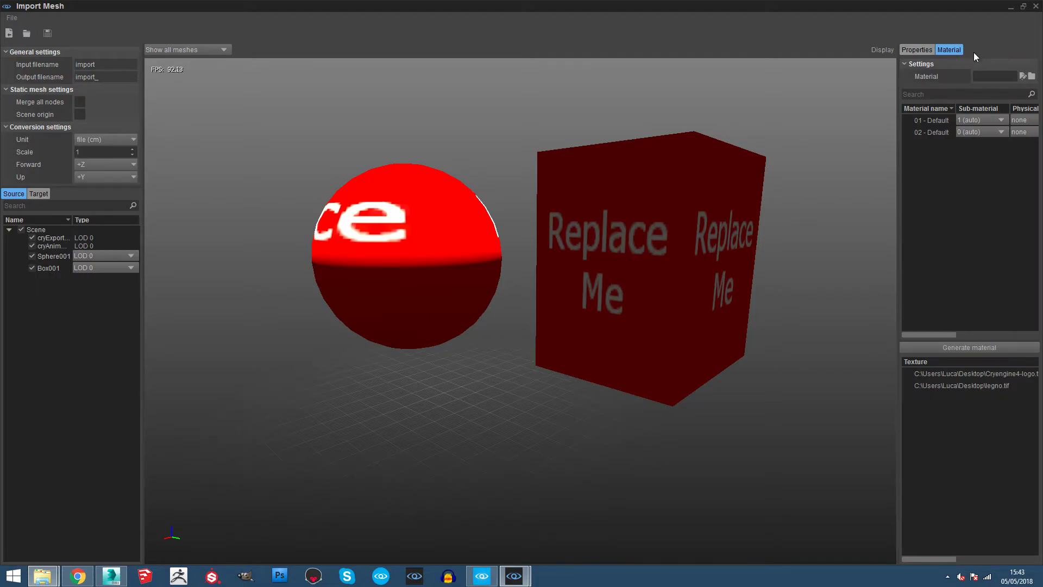
click(1031, 122)
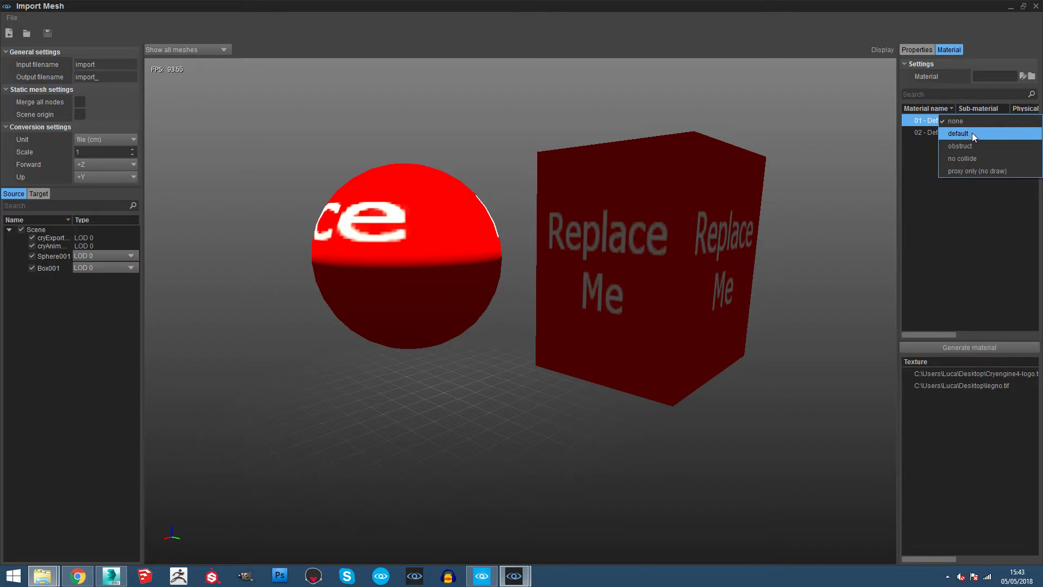
click(972, 133)
click(1022, 133)
click(990, 145)
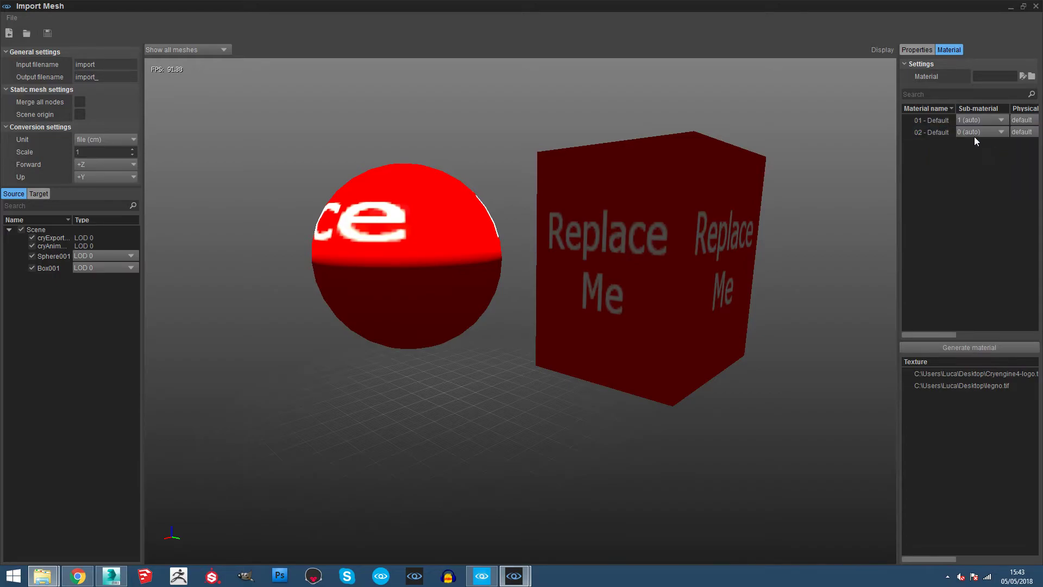
Generate a material named 'import_' and save it in the import_ folder
click(976, 349)
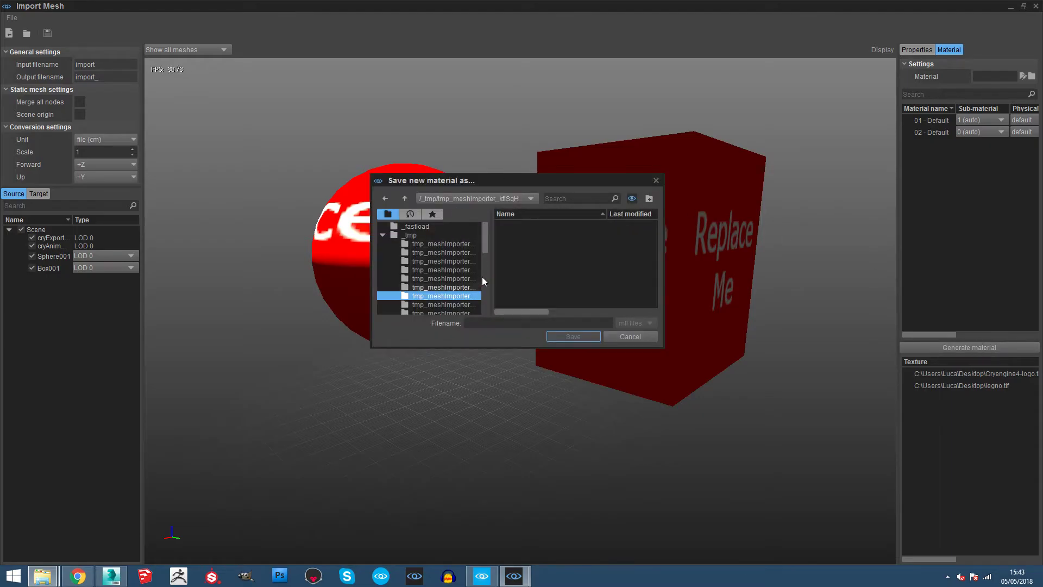
drag(485, 251, 488, 278)
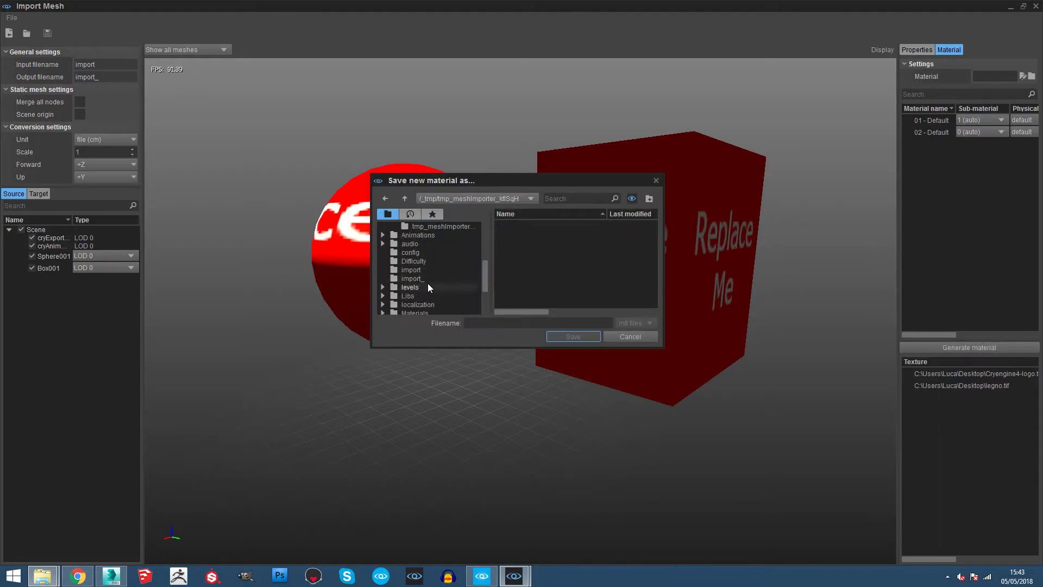
click(416, 279)
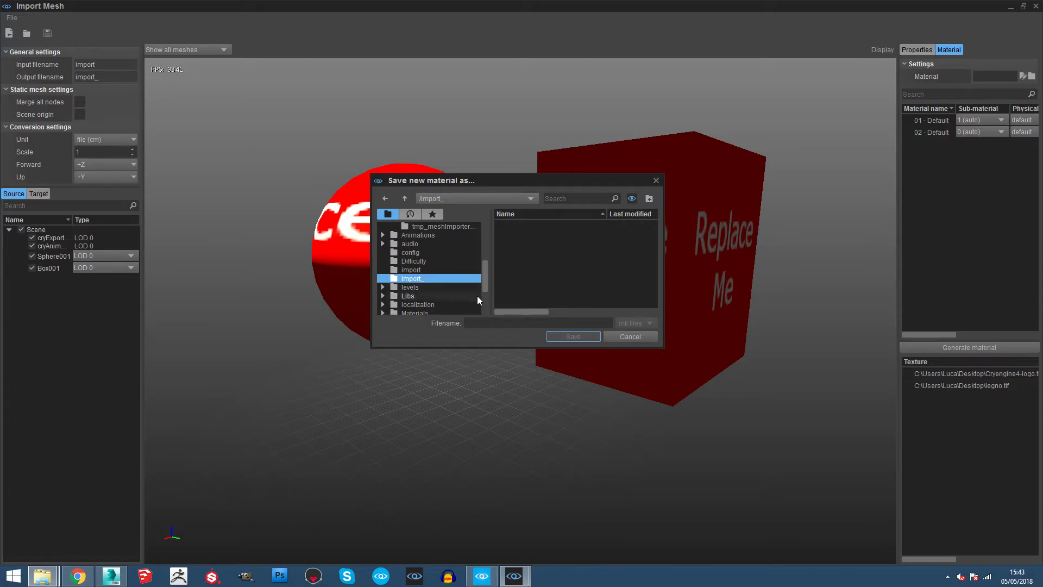
text(import_)
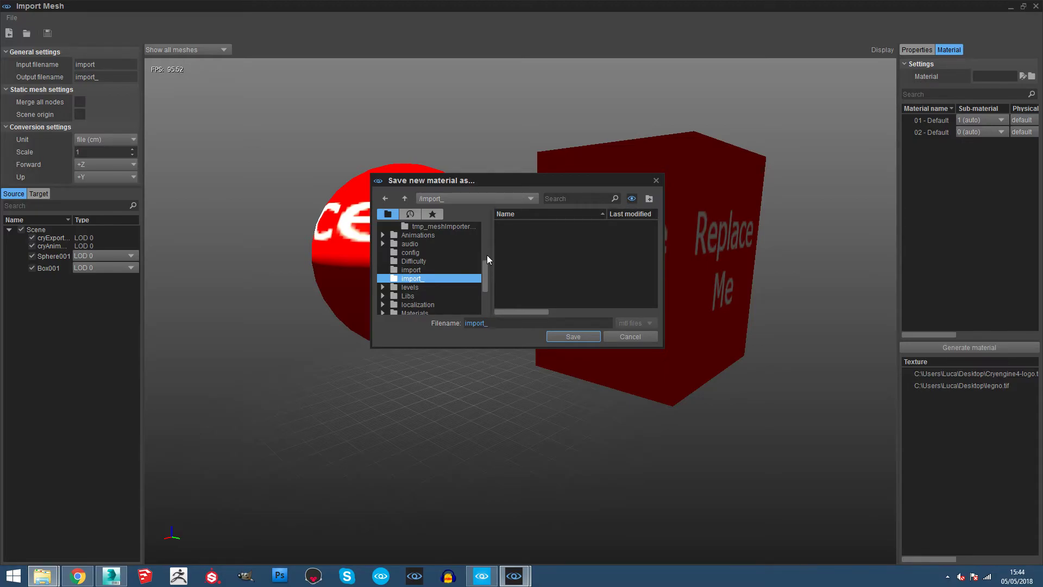
key(Return)
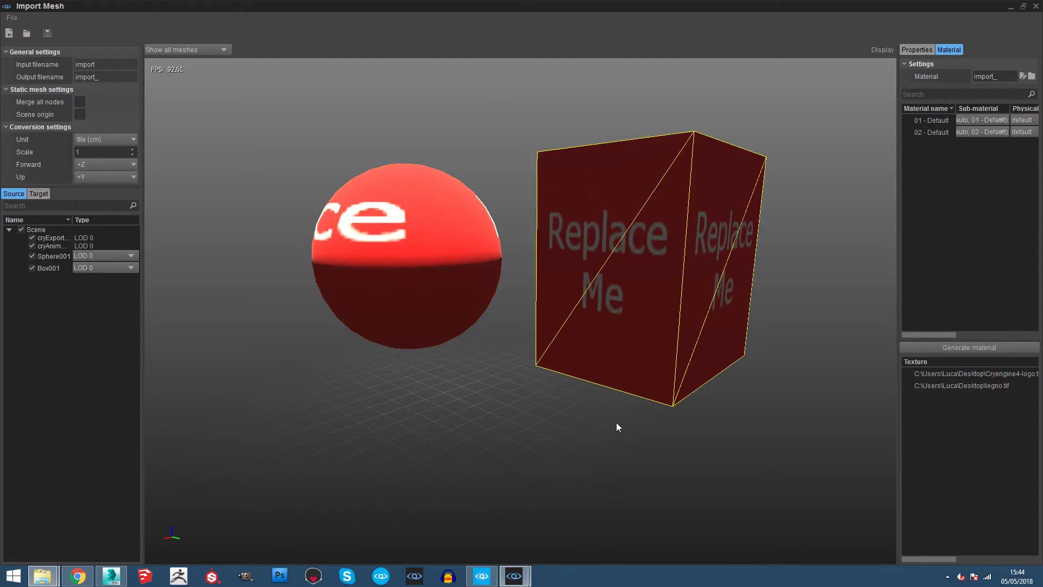
Read the console's missing legno.dds and cryengine4-logo.dds warnings, then minimize Sandbox and Import Mesh
mouse_move(517, 584)
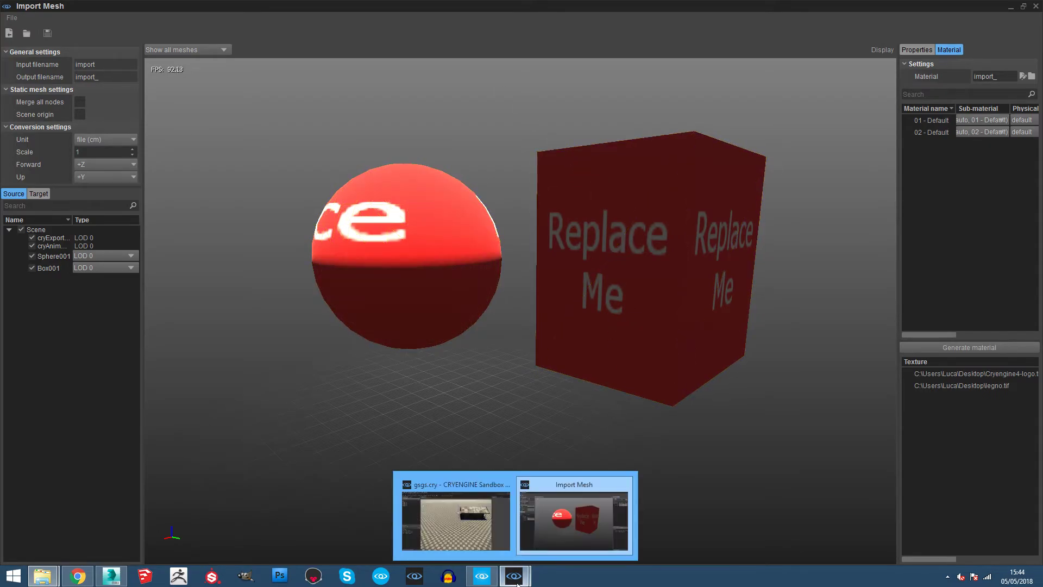
click(471, 517)
click(72, 52)
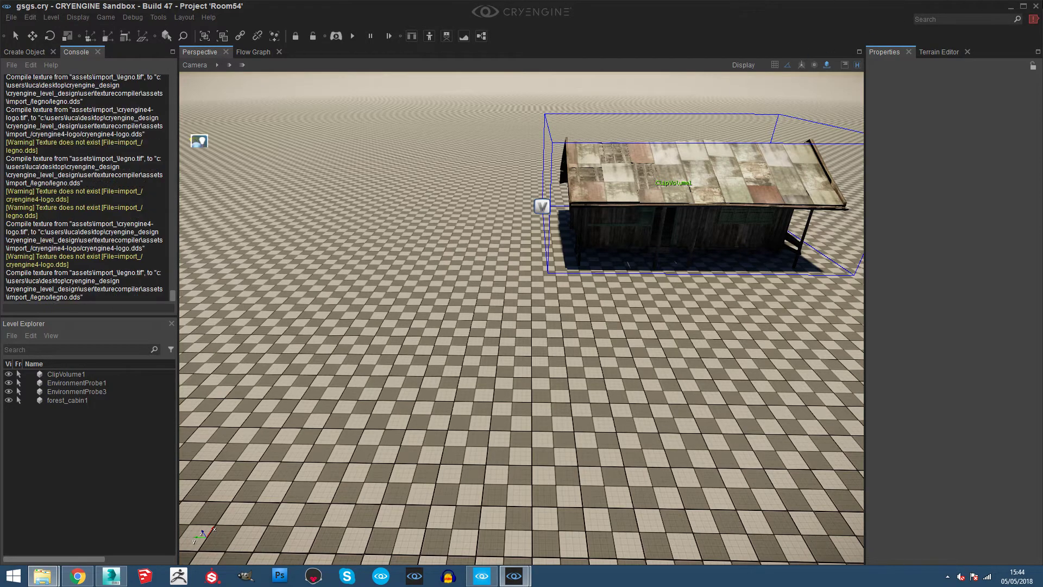
click(1011, 7)
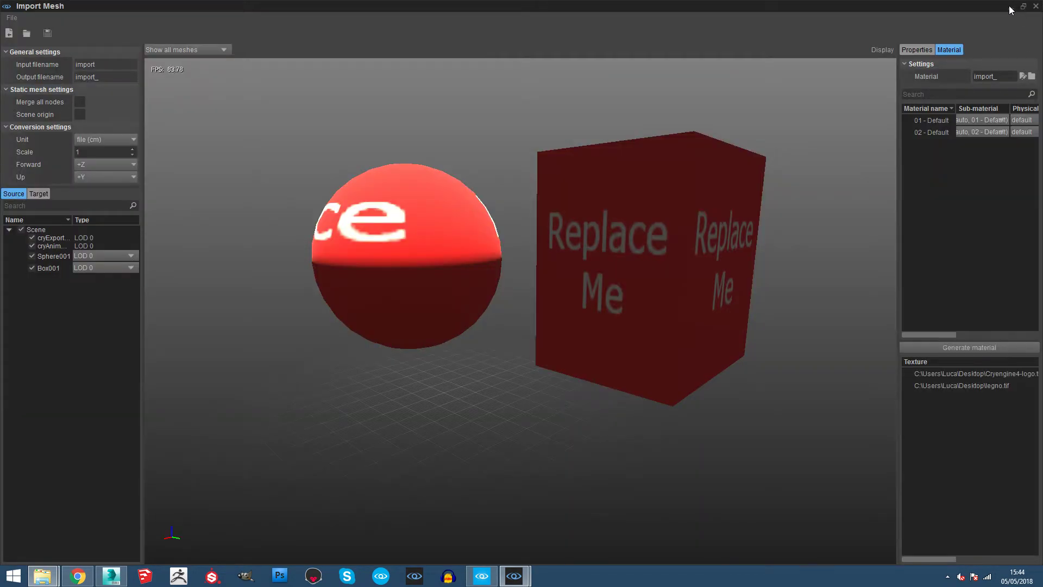
click(1009, 6)
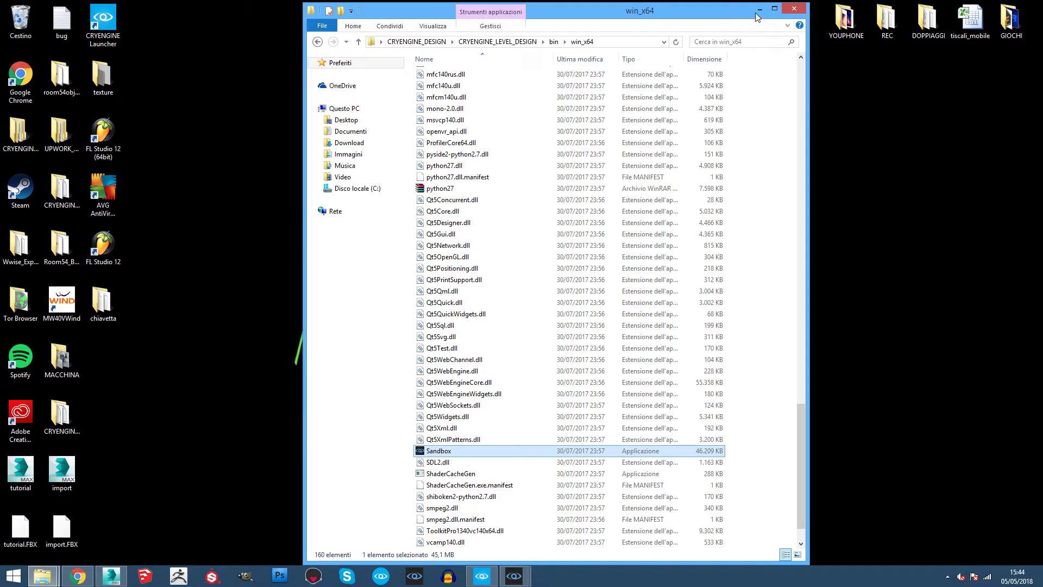
Navigate File Explorer from win_x64 to the Assets\import_ folder
drag(757, 16, 748, 33)
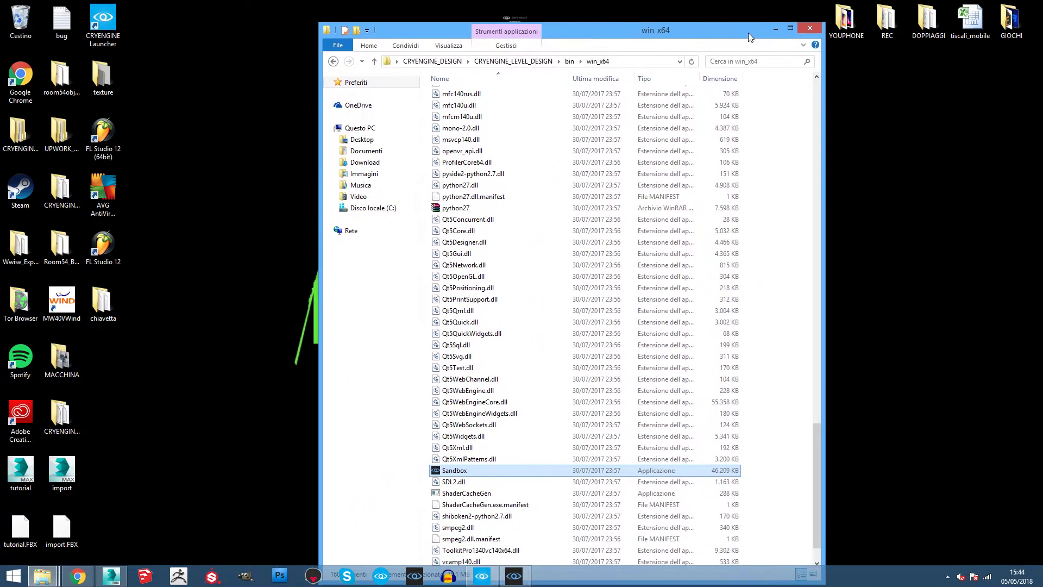
scroll(523, 345, down, 1)
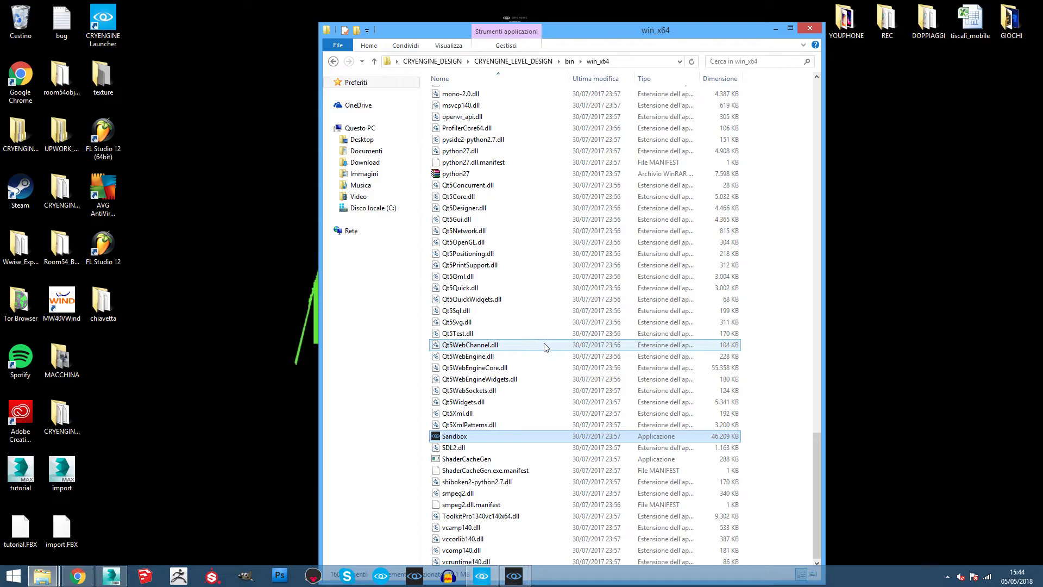
scroll(537, 210, up, 3)
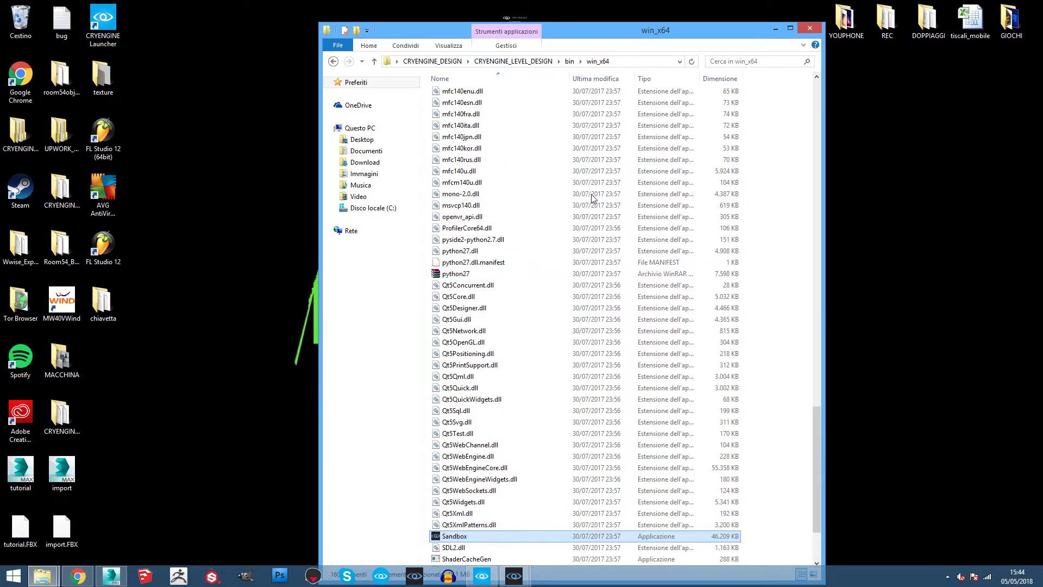
click(548, 64)
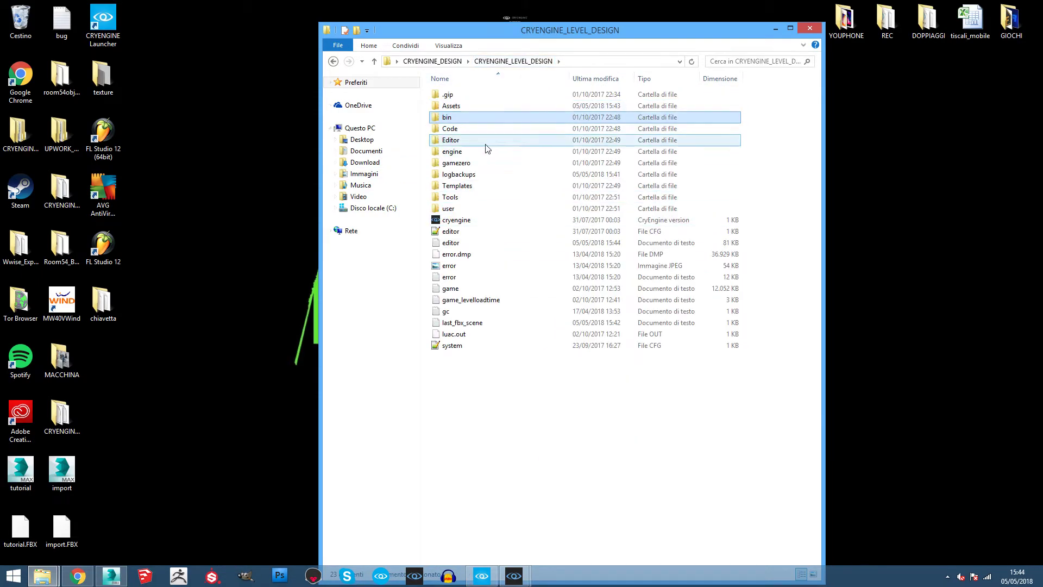
ctrl+click(478, 106)
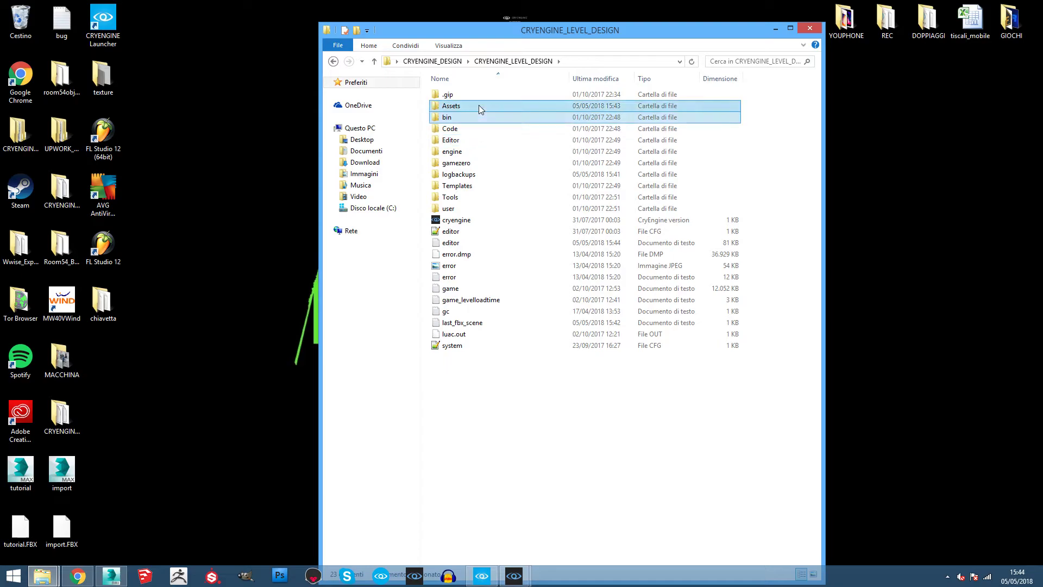
double_click(478, 106)
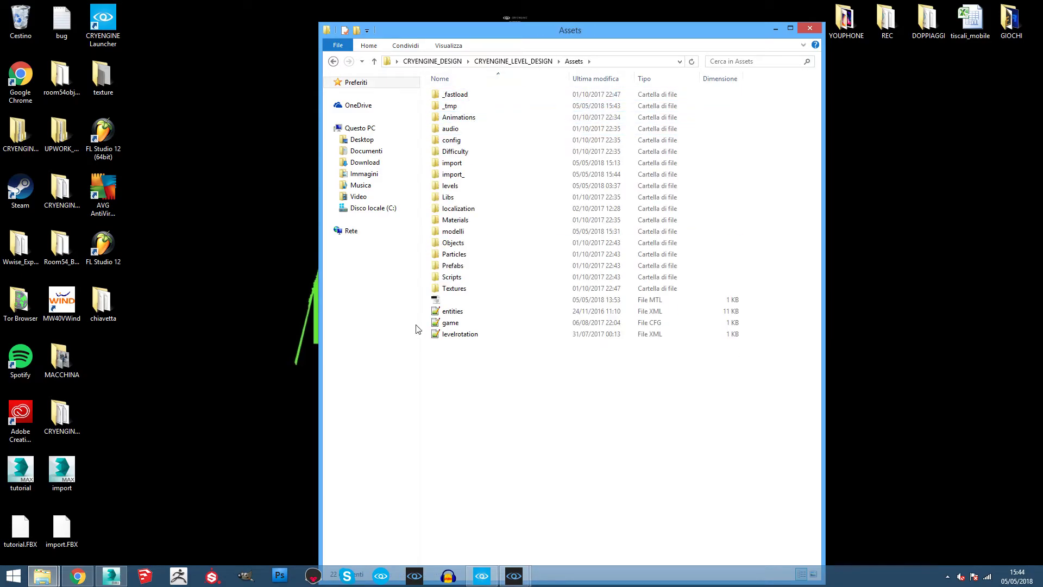
click(478, 176)
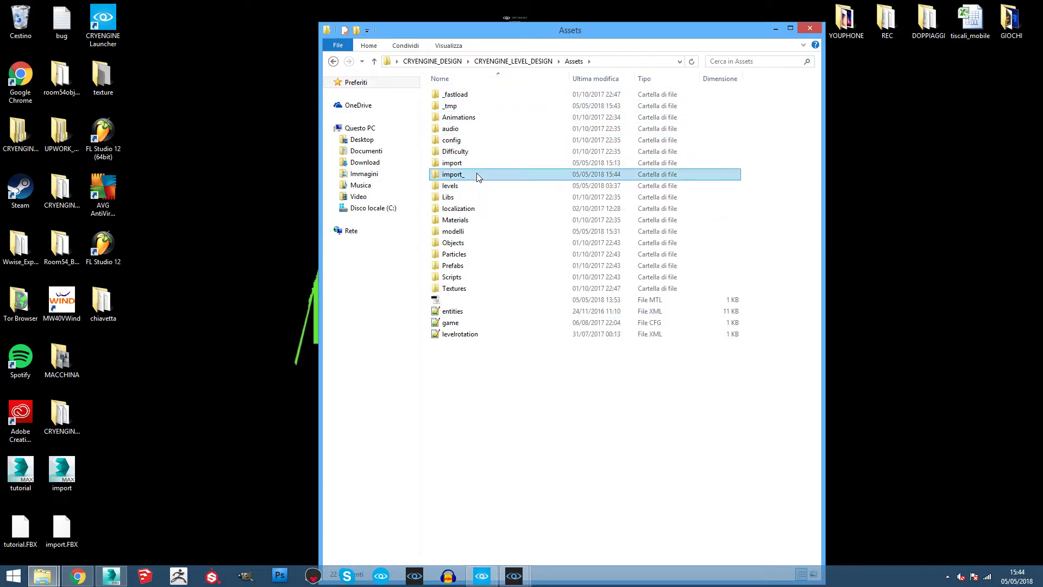
double_click(478, 176)
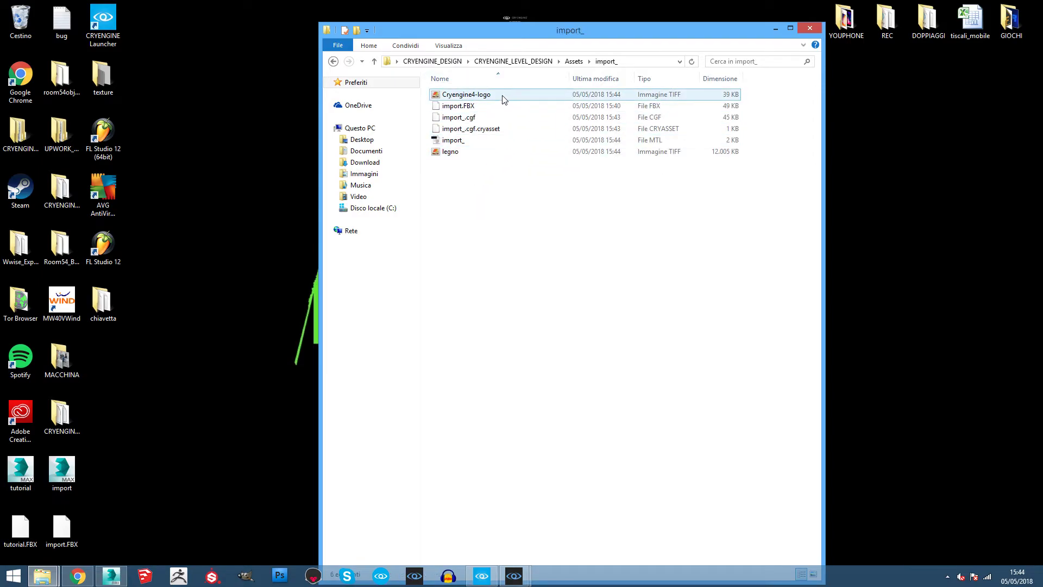
Move the Cryengine4-logo and legno TIFFs to the desktop, then copy them back into import_
click(503, 99)
ctrl+click(460, 154)
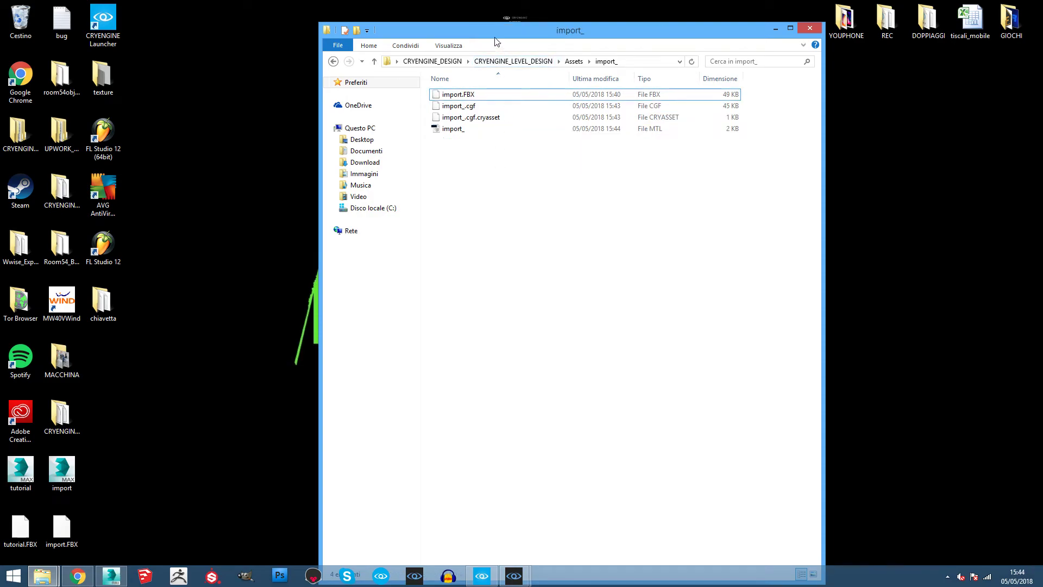
drag(495, 39, 535, 172)
drag(563, 125, 485, 2)
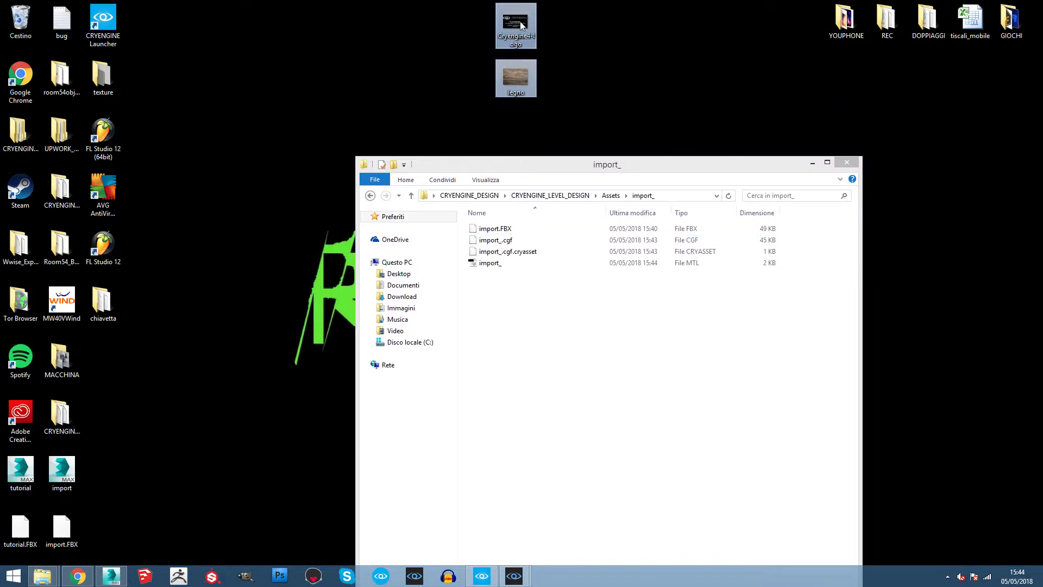
right_click(521, 24)
click(571, 287)
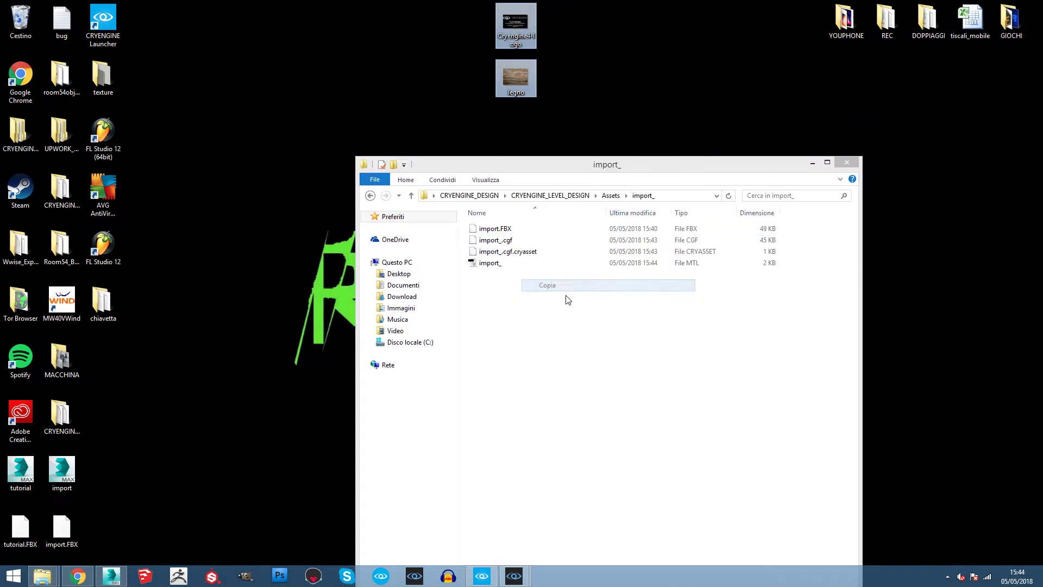
click(560, 326)
key(ctrl+v)
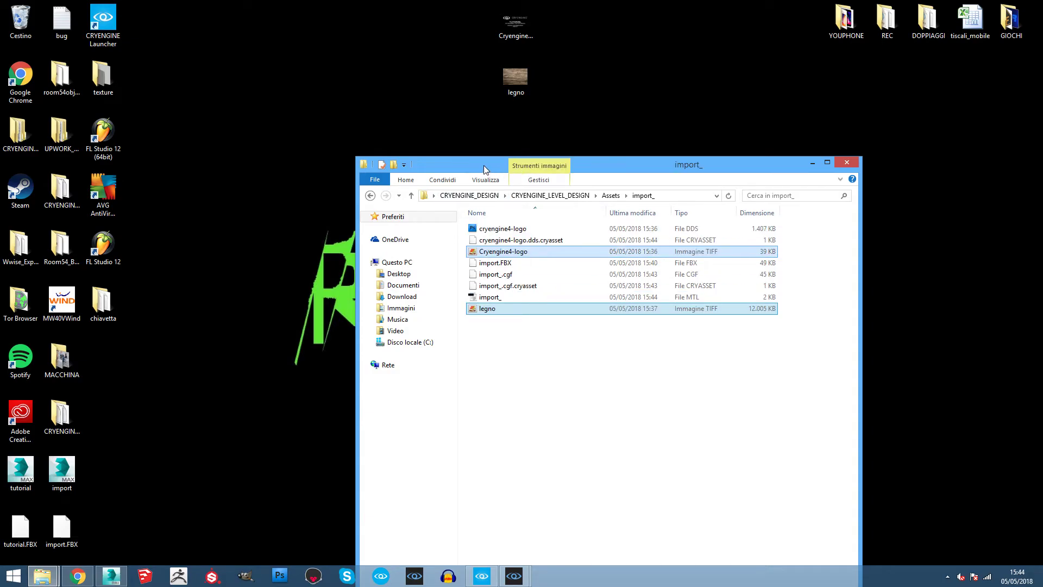
Select the generated cryengine4-logo DDS file in the import_ folder
drag(484, 165, 459, 87)
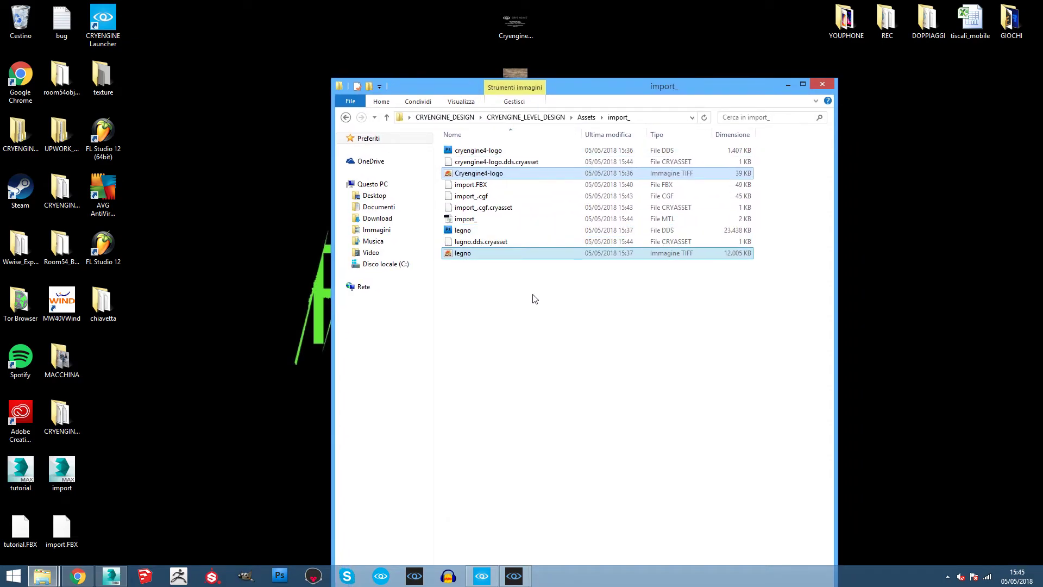
click(535, 299)
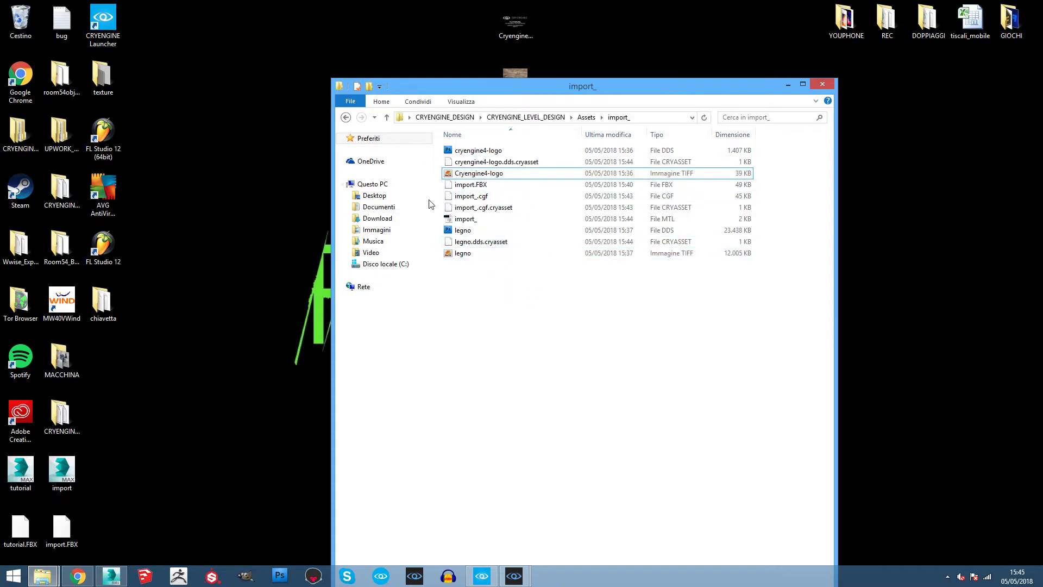
click(675, 153)
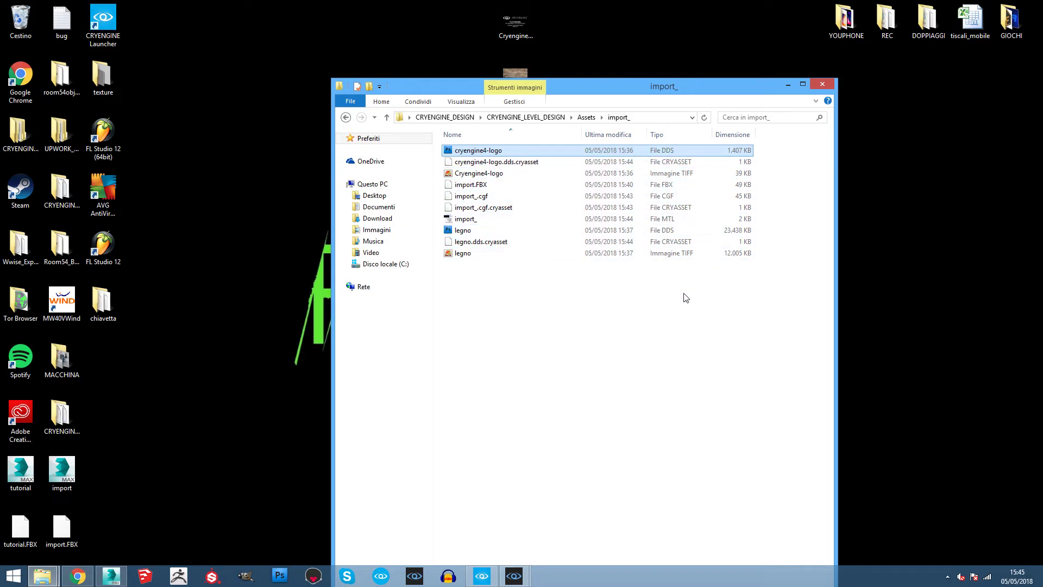
Inspect the textured Sphere001 and Box001 in Import Mesh, close it, and return to the level editor
mouse_move(526, 577)
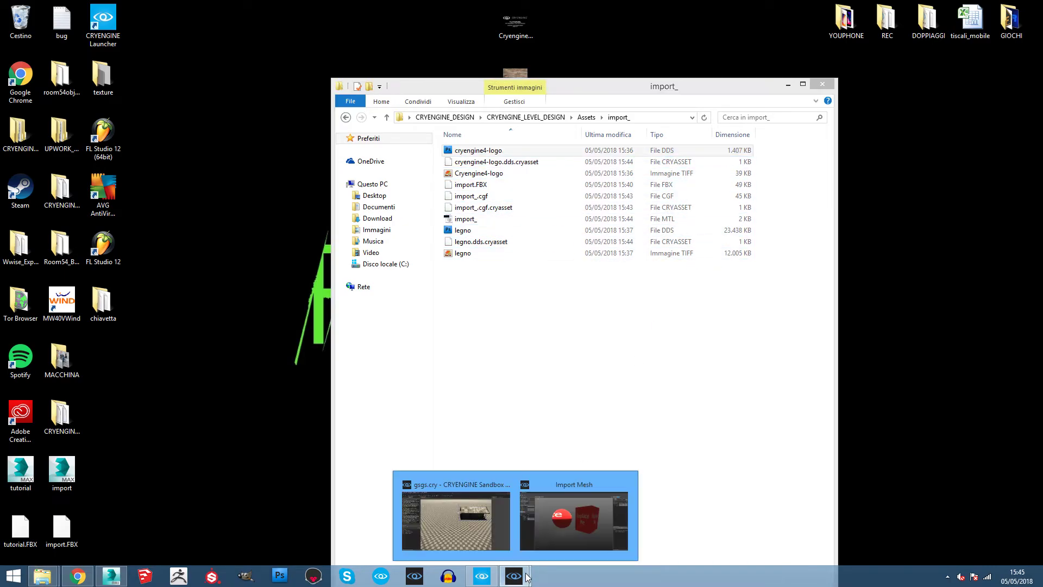
click(575, 506)
click(407, 283)
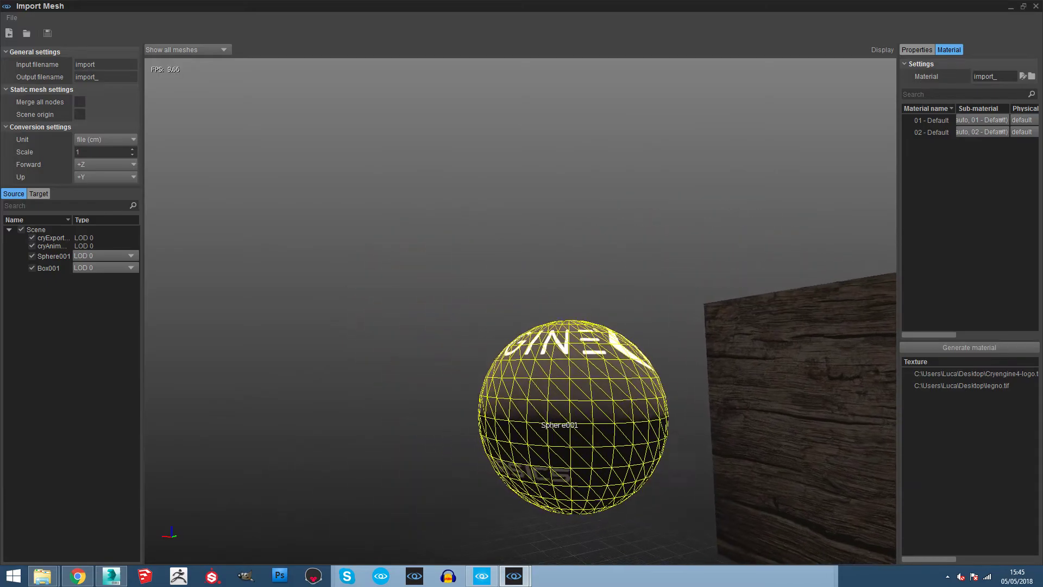
right_drag(408, 282, 353, 294)
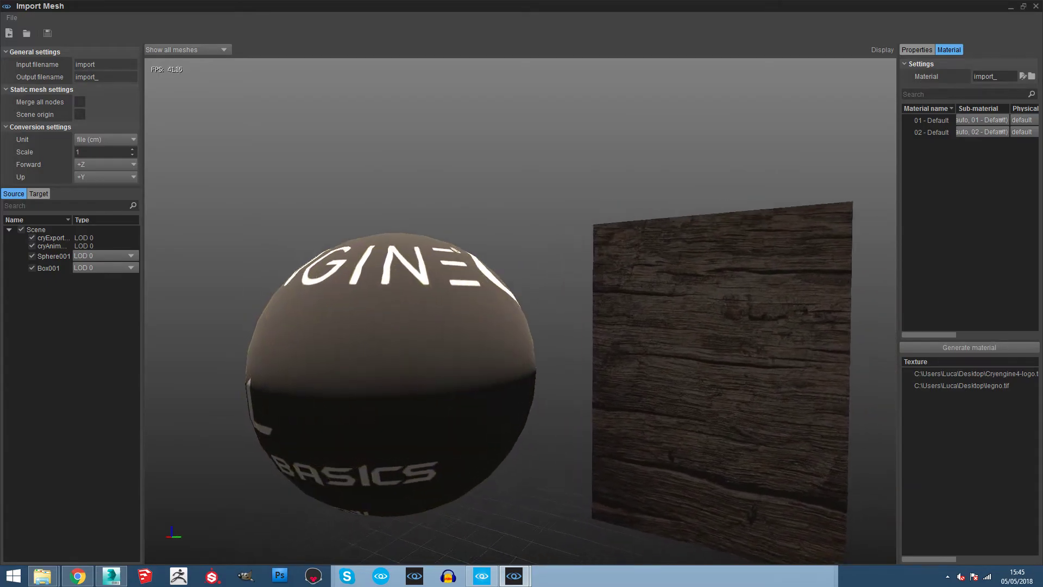
click(544, 315)
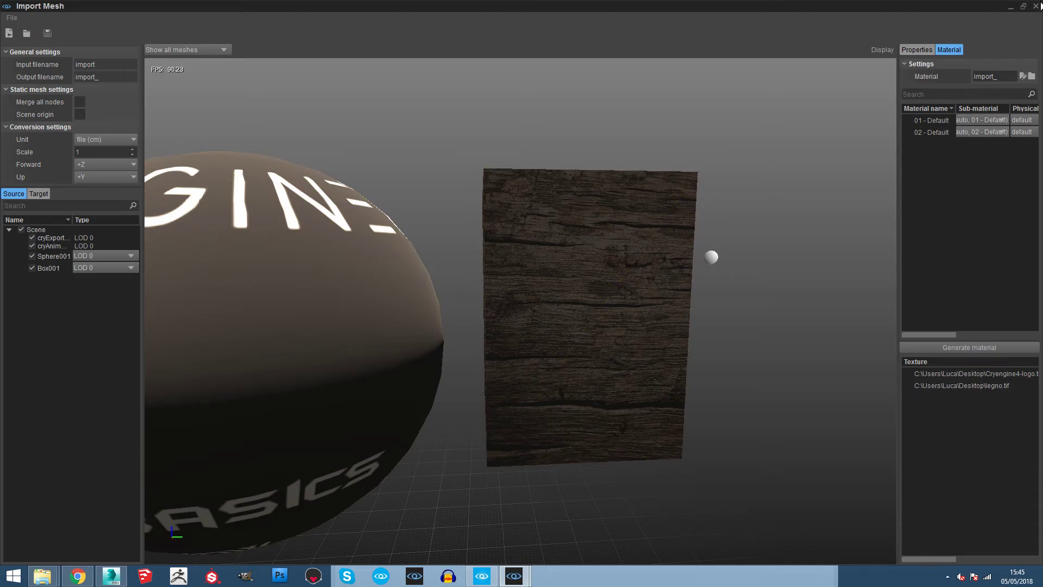
click(1036, 7)
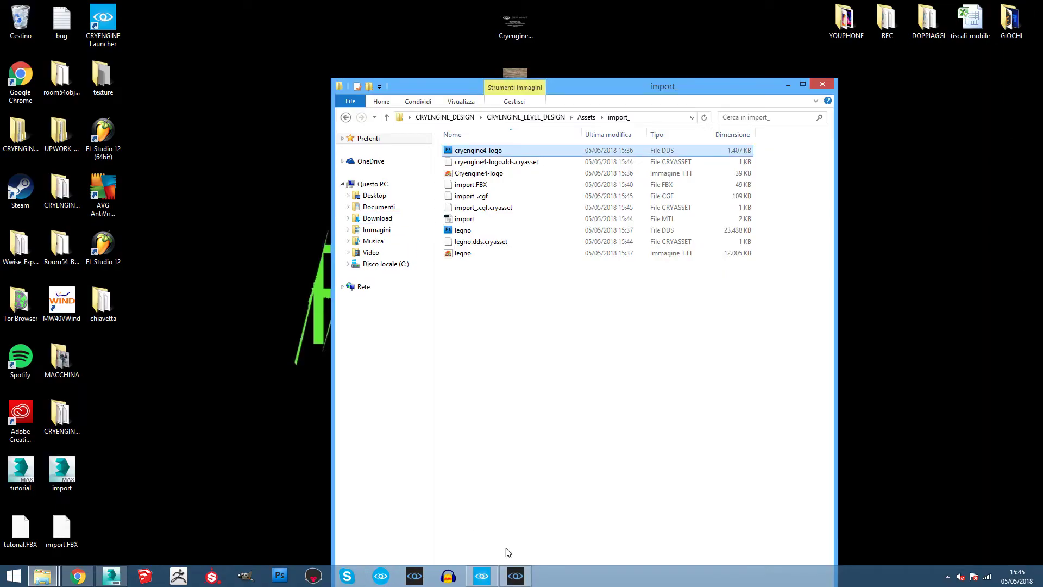
click(515, 576)
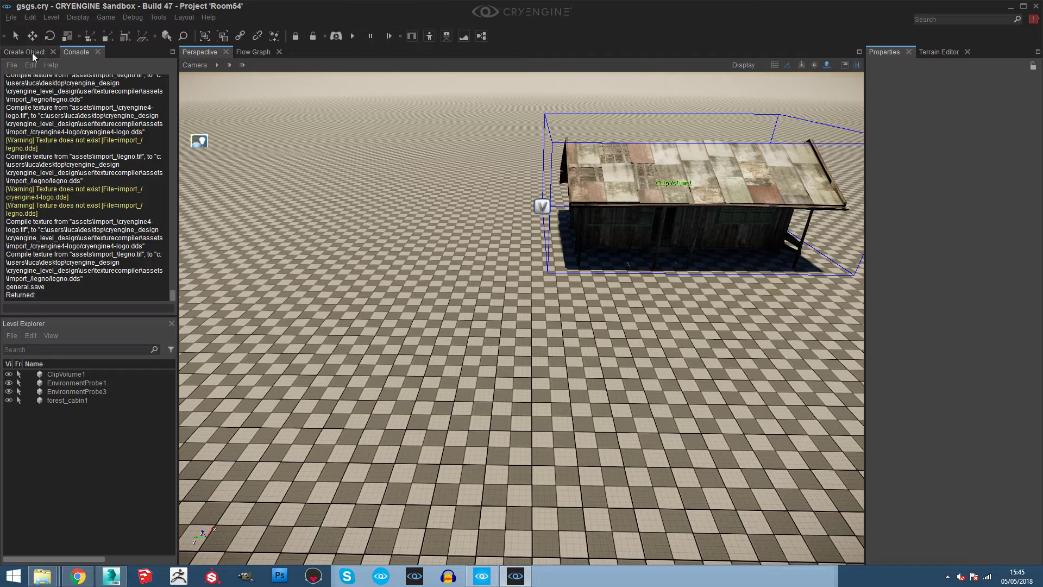
Place import_.cgf as a Geom Entity in the viewport beside the cabin
click(34, 54)
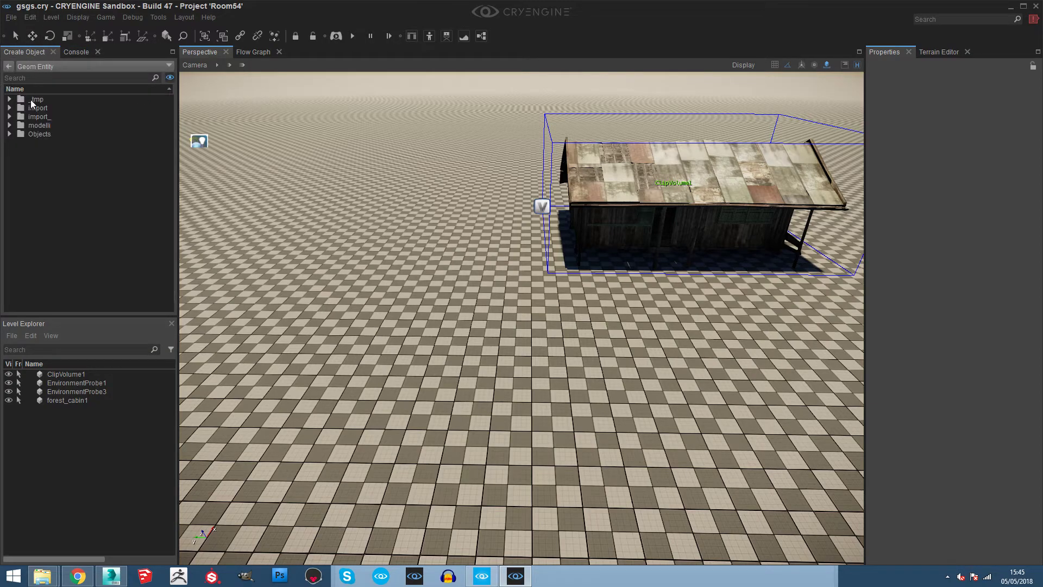
click(10, 117)
click(61, 125)
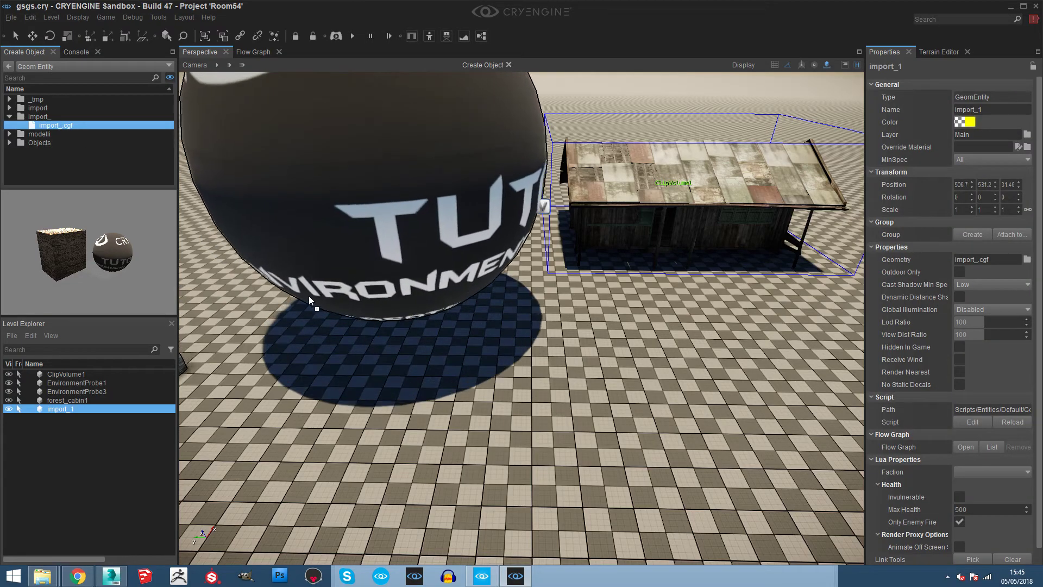
click(266, 260)
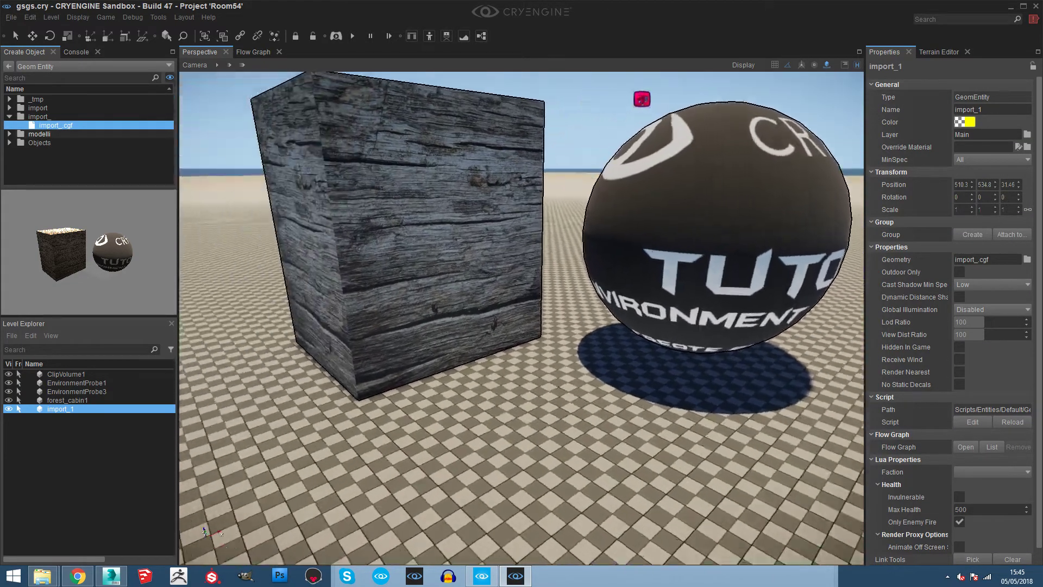
scroll(431, 240, down, 5)
scroll(522, 318, up, 10)
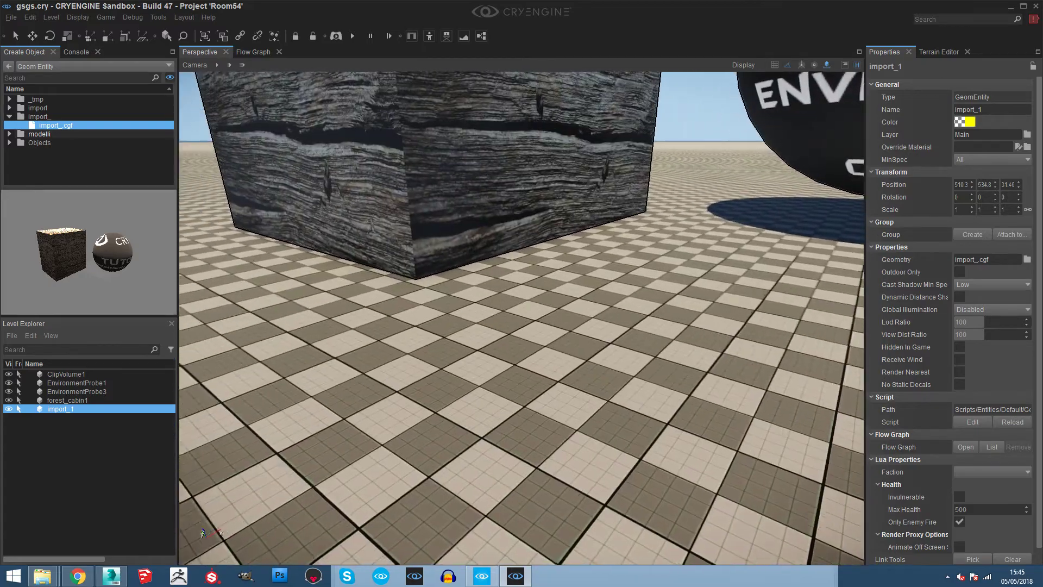
right_drag(384, 308, 358, 308)
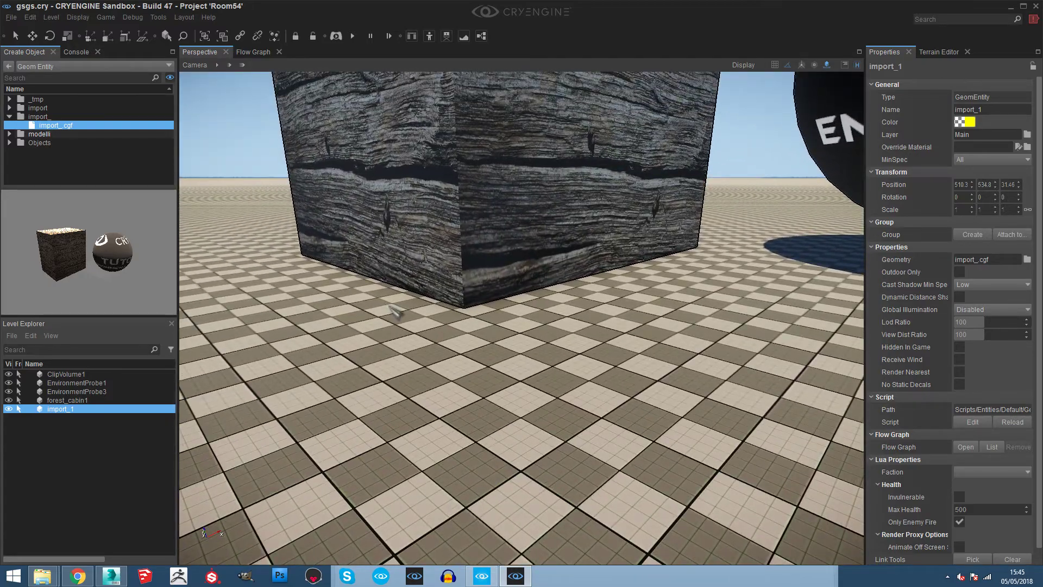
Walk up to the box and sphere in game mode (Ctrl+G), then exit and deselect
key(ctrl+g)
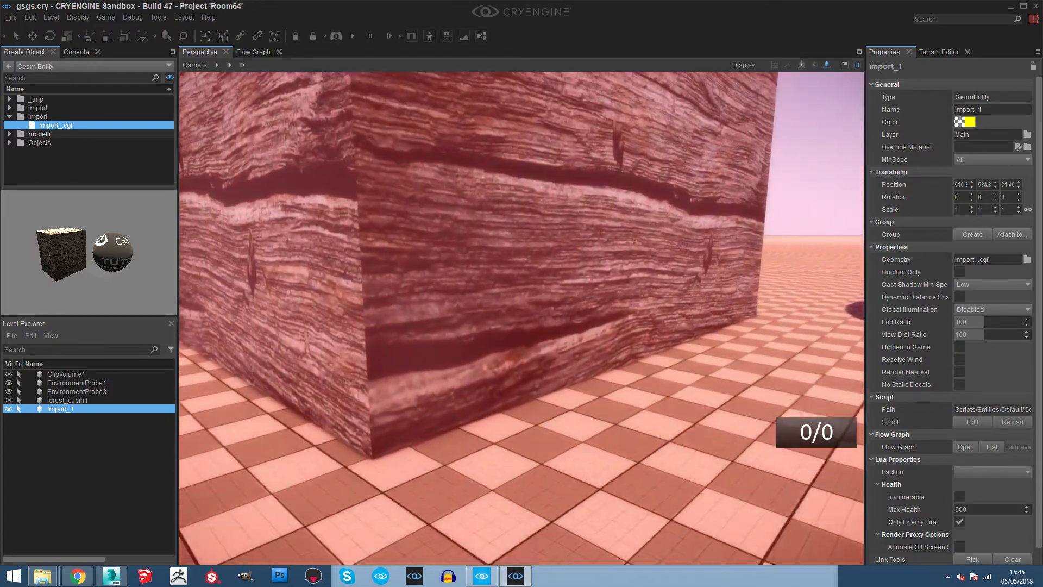
key(w)
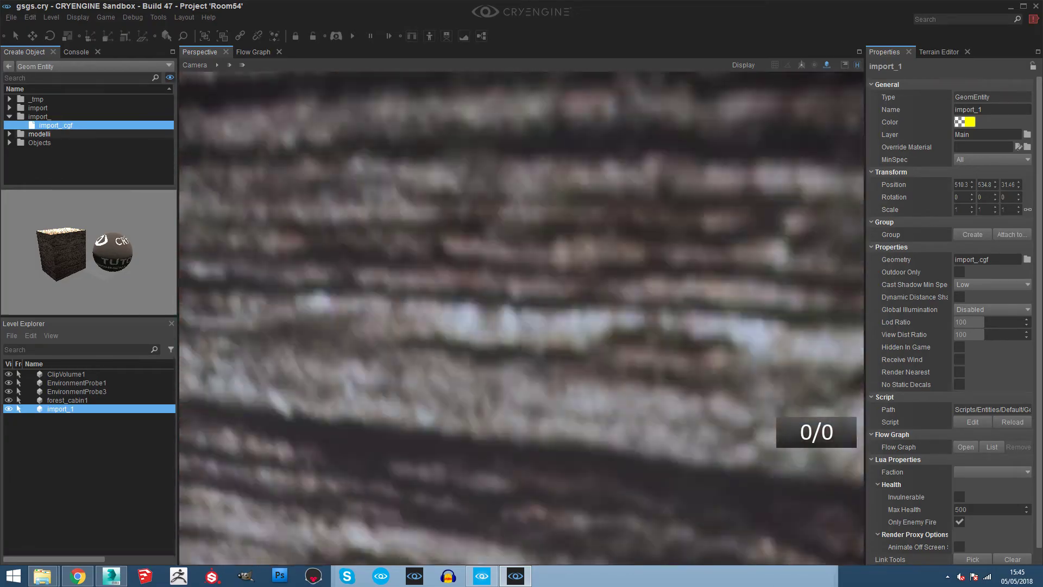
key(s)
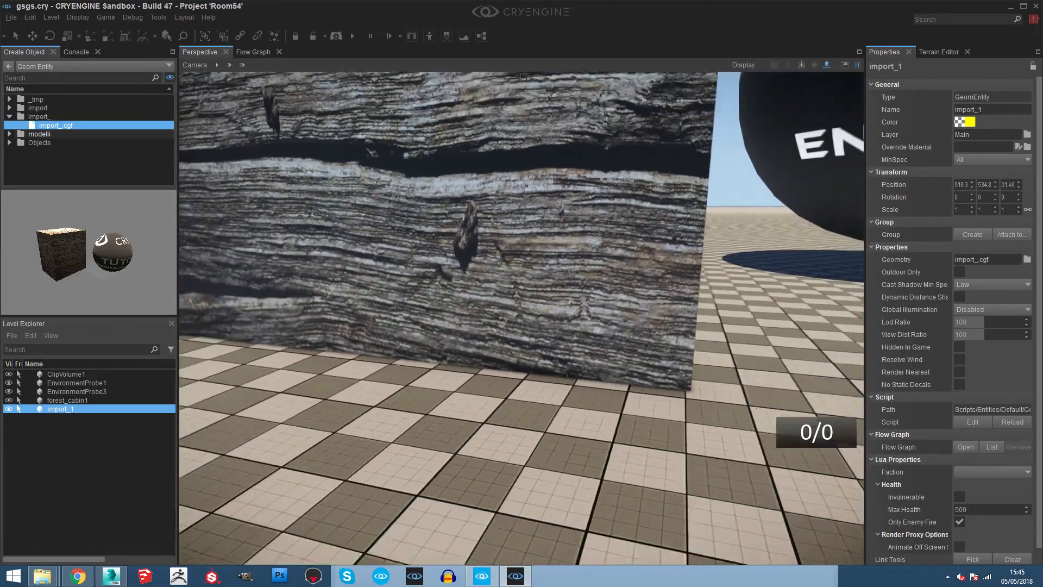
key(Escape)
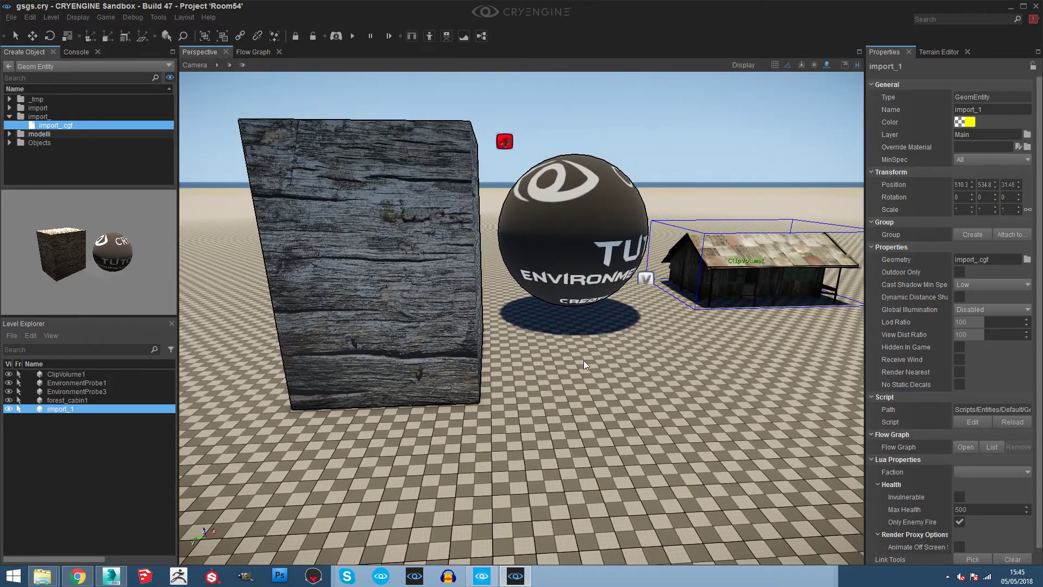
click(611, 372)
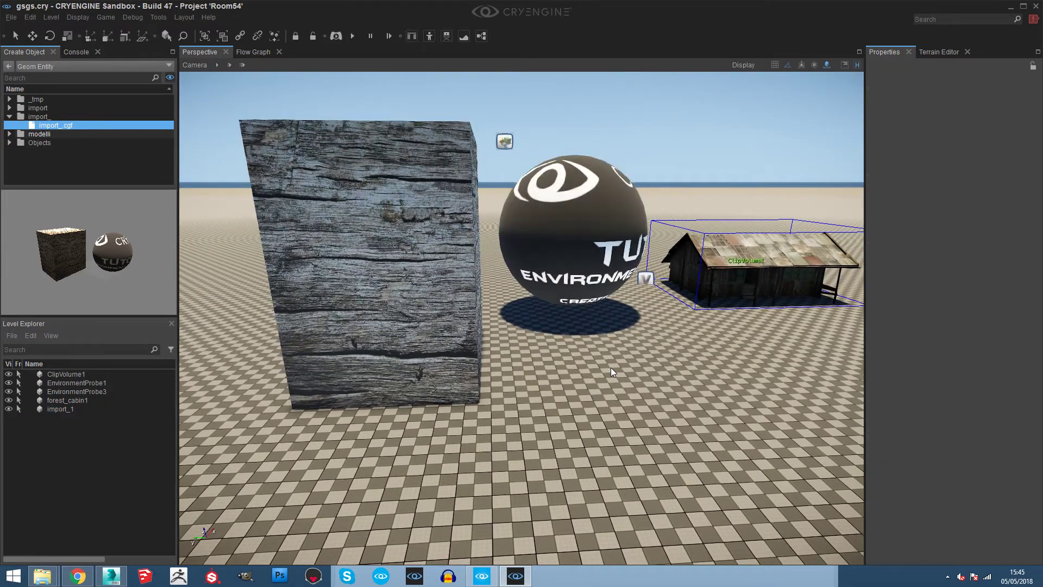
In the Material Editor, pick the box's material and darken the wood specular colour to 17,17,17
click(166, 18)
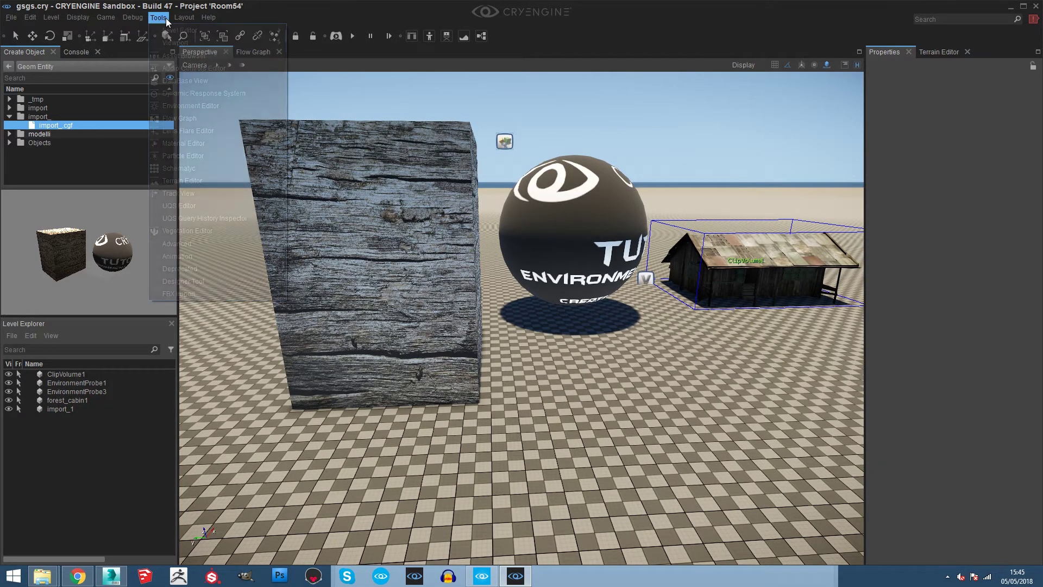
click(200, 144)
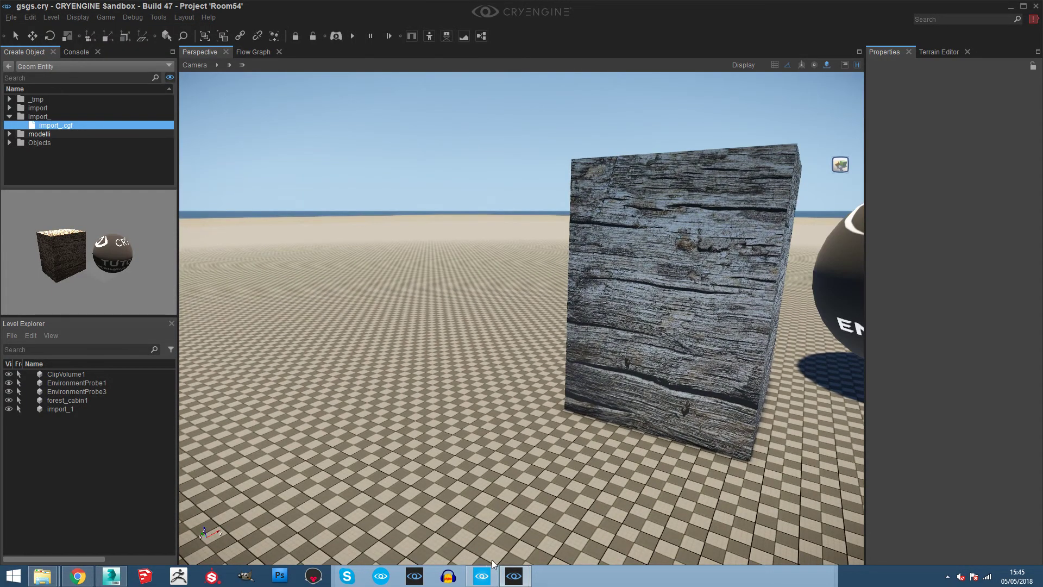
mouse_move(514, 575)
click(559, 536)
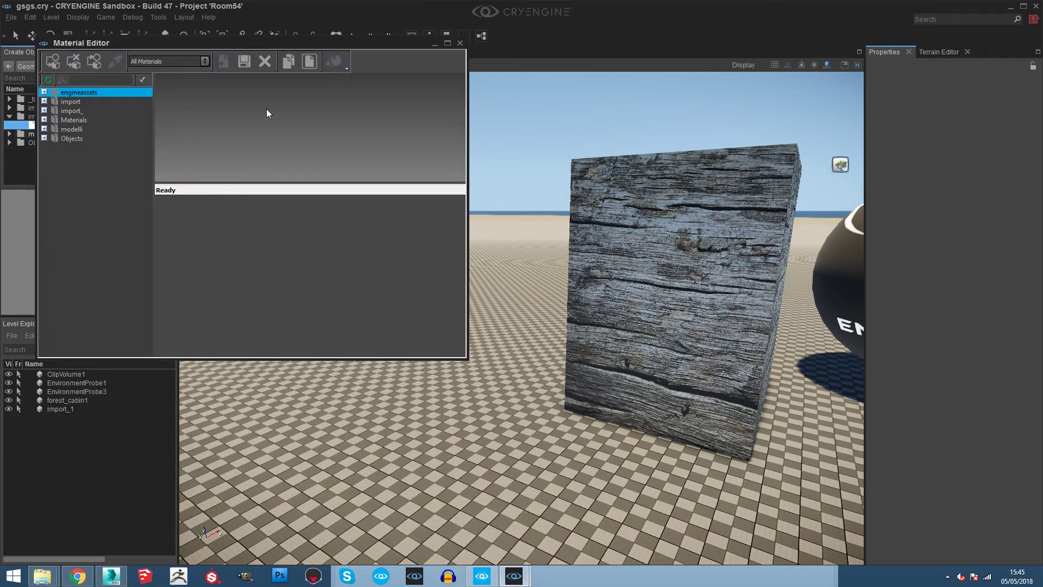
click(121, 63)
click(645, 257)
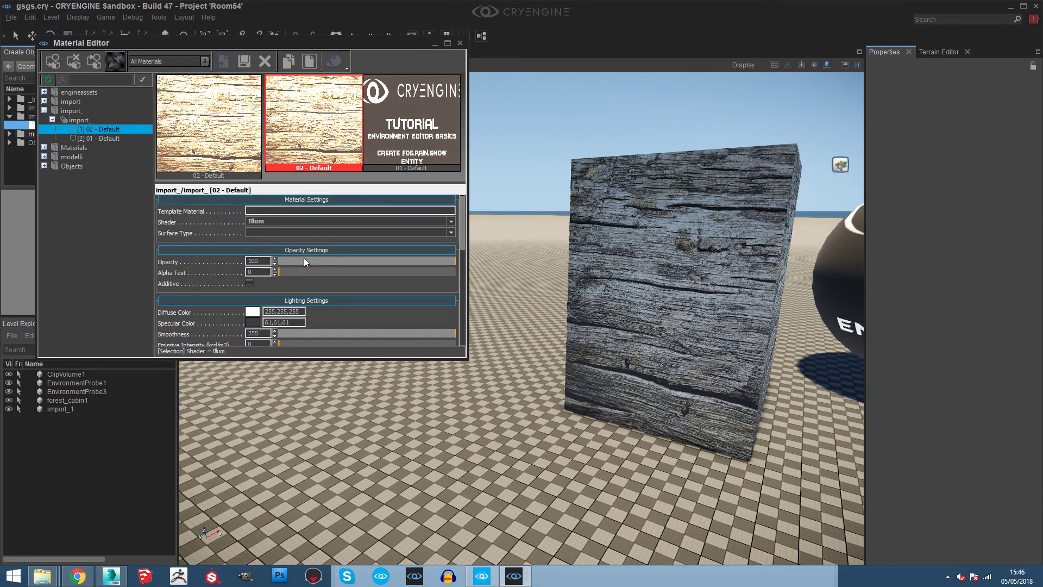
click(255, 322)
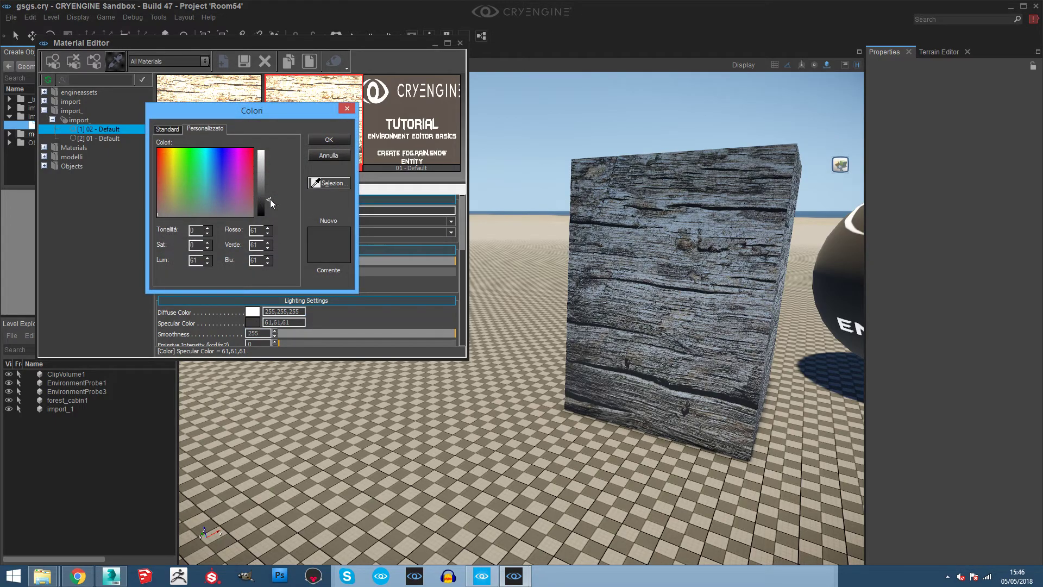
drag(270, 200, 271, 213)
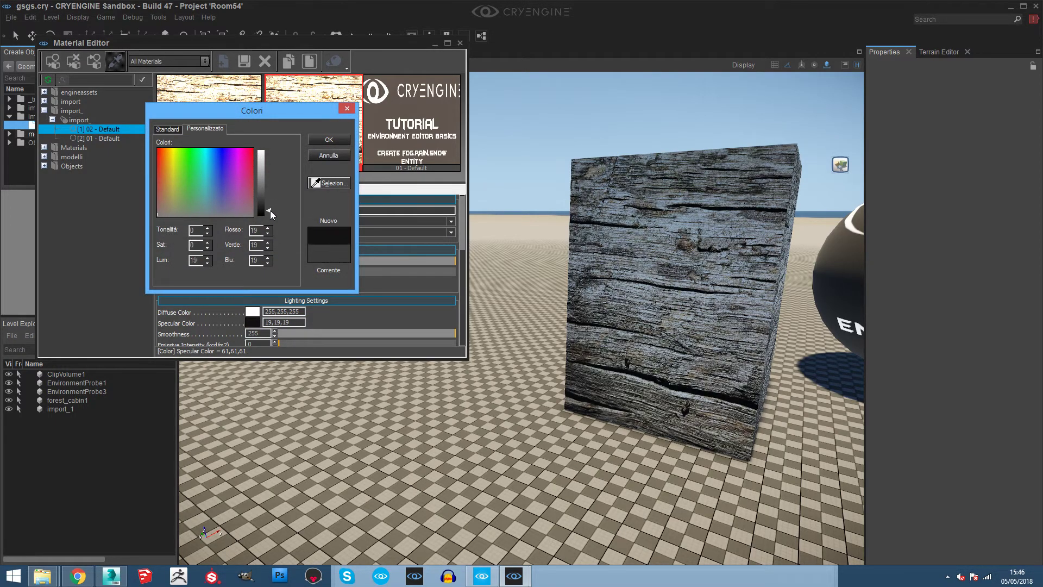
click(328, 140)
Darken the 01 - Default logo material's specular colour to 8,8,8
click(429, 131)
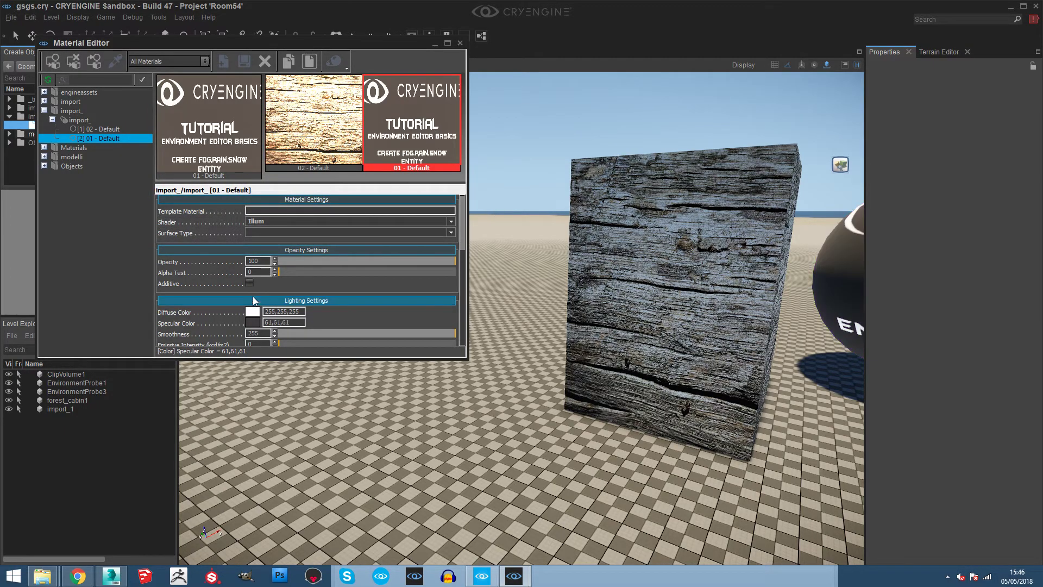
click(252, 322)
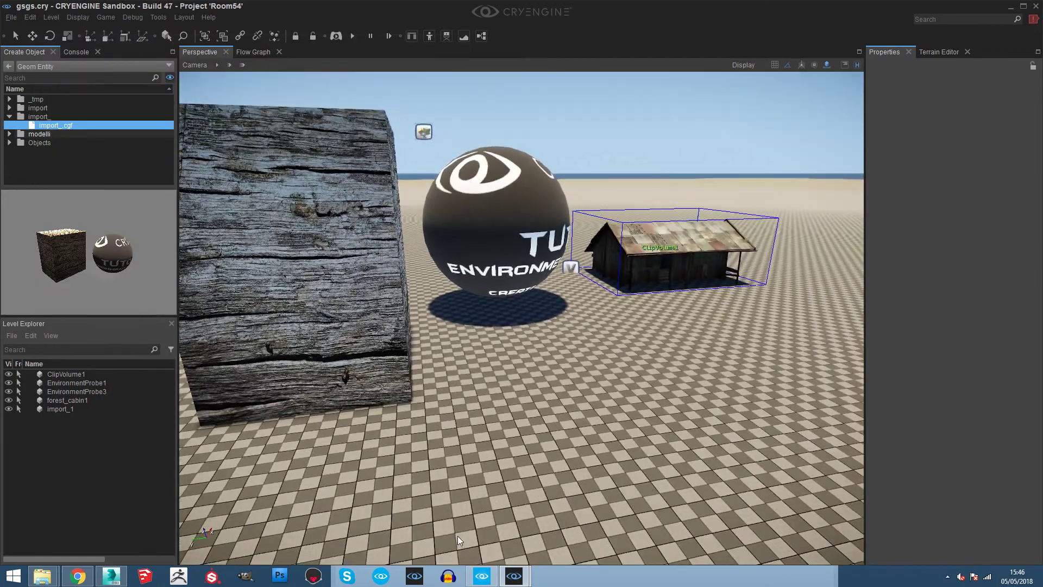
click(516, 579)
drag(263, 210, 268, 214)
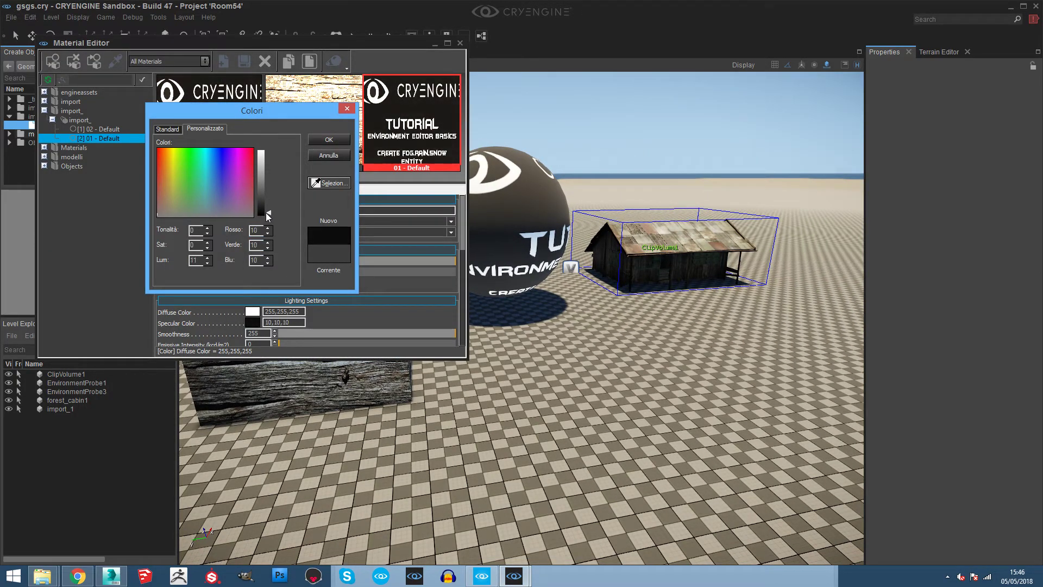
click(330, 139)
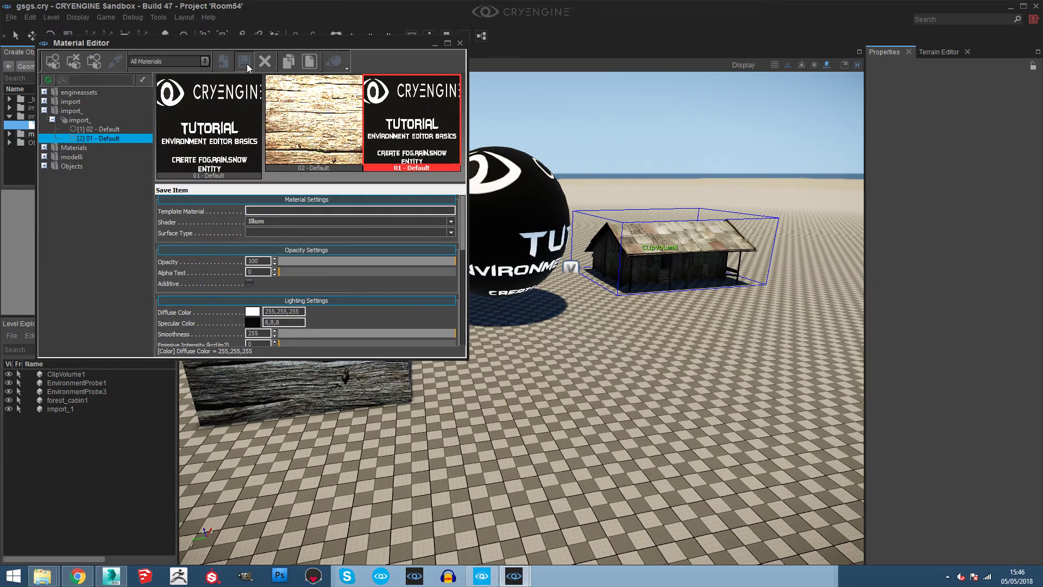
click(458, 42)
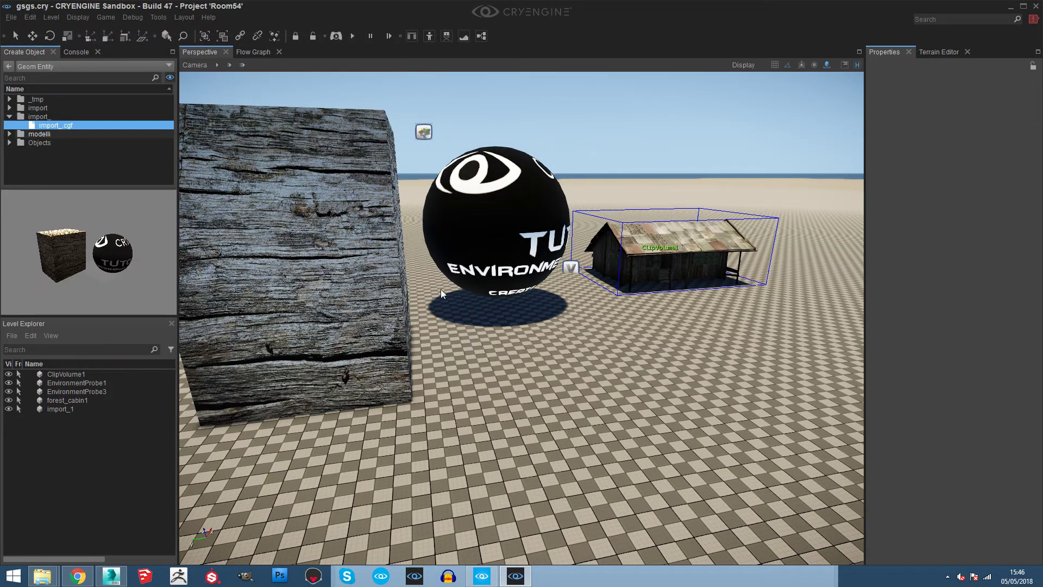
scroll(442, 289, up, 5)
right_drag(522, 319, 413, 304)
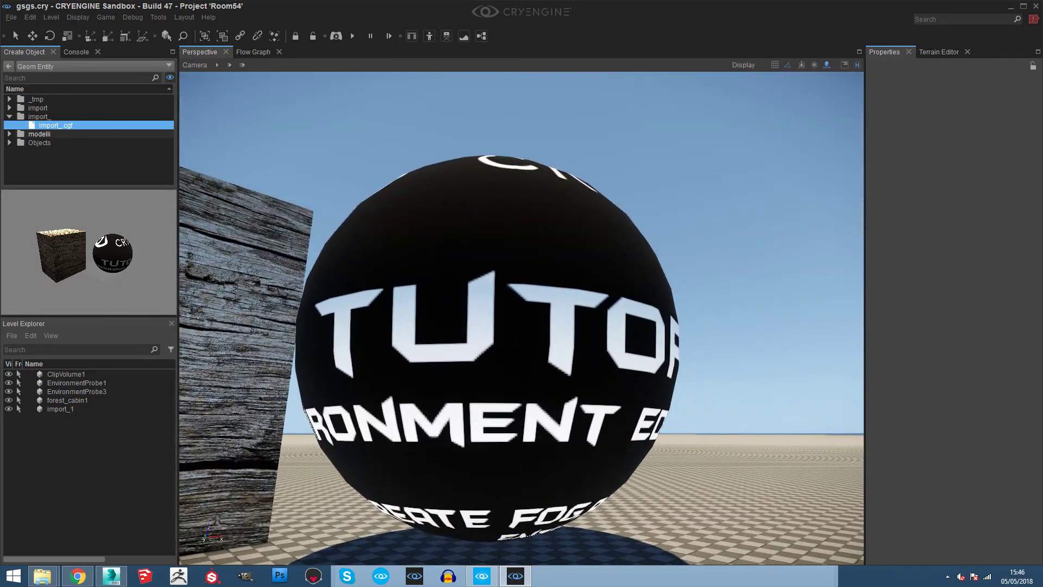
mouse_move(521, 318)
right_down()
mouse_move(543, 337)
mouse_move(489, 353)
right_up()
scroll(522, 319, down, 5)
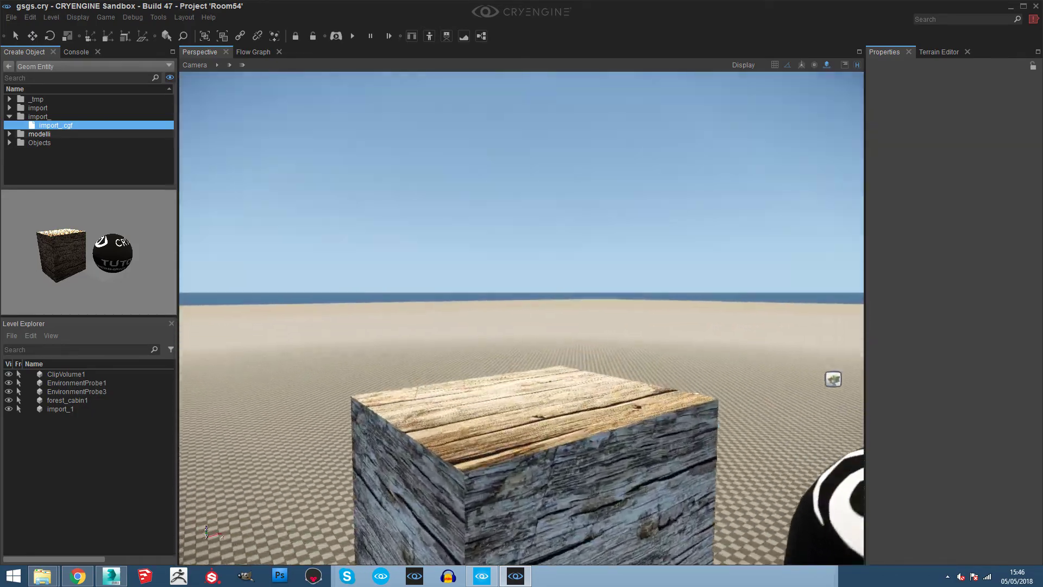
scroll(521, 318, up, 5)
scroll(521, 319, down, 10)
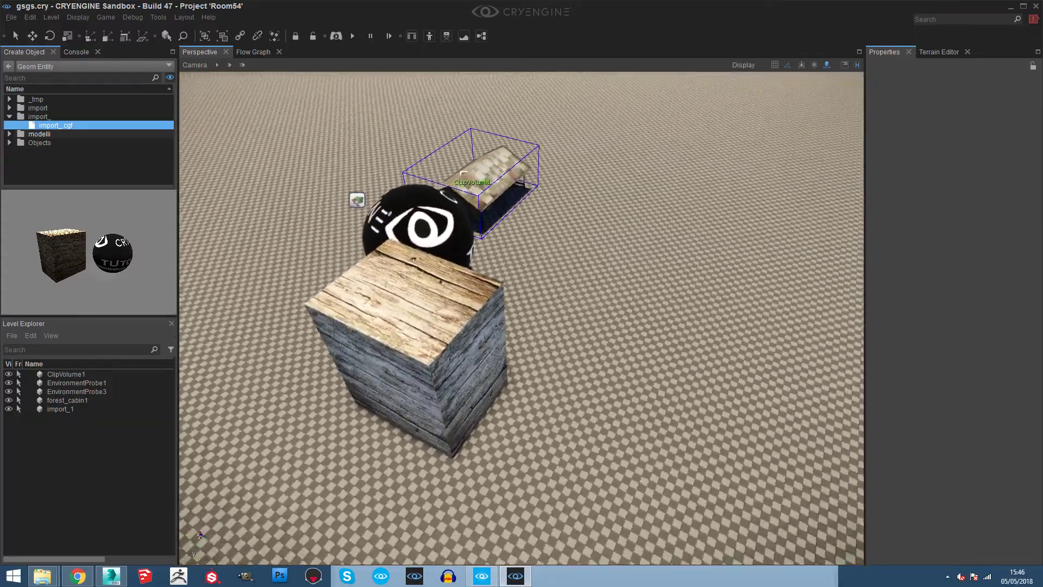
scroll(435, 319, up, 3)
scroll(436, 318, up, 3)
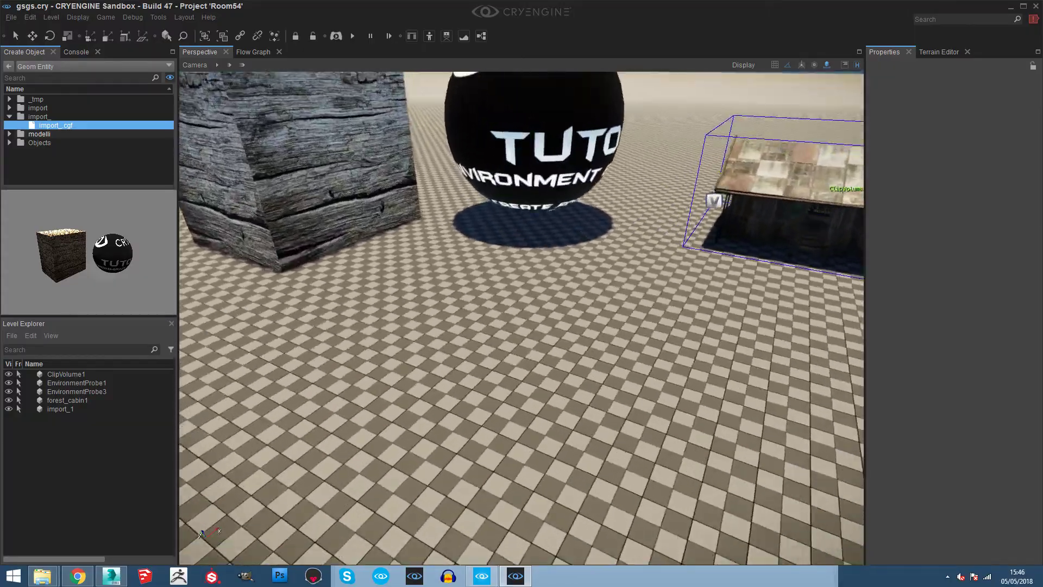
scroll(436, 319, up, 3)
right_drag(455, 305, 578, 362)
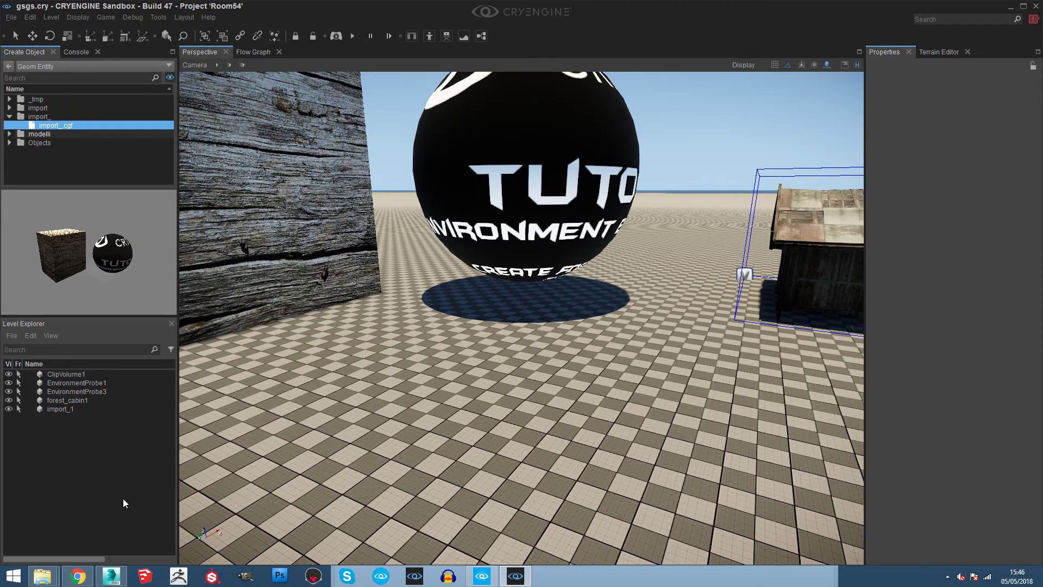
scroll(464, 320, up, 2)
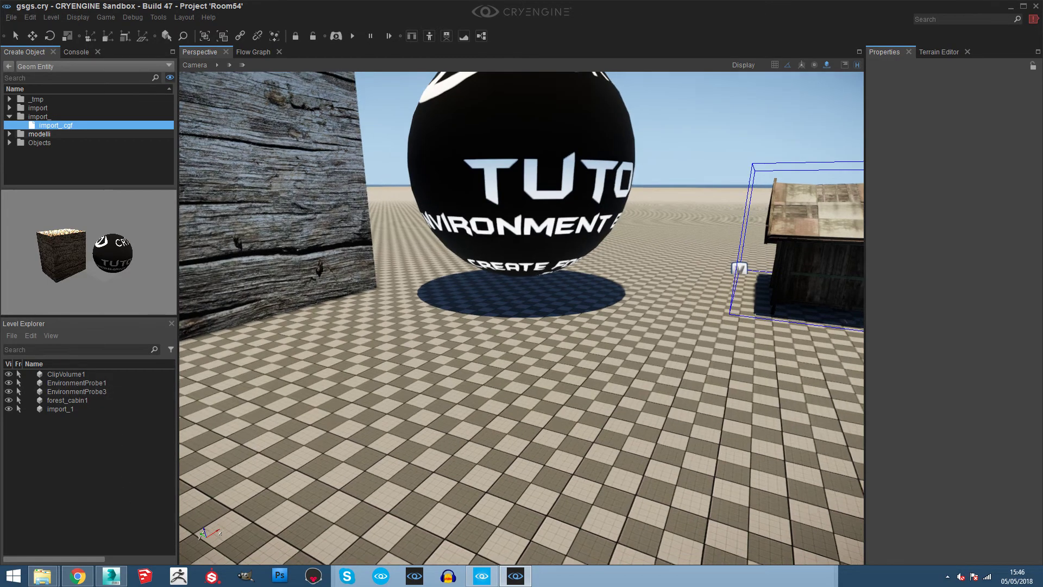
mouse_move(522, 318)
right_down()
mouse_move(597, 347)
mouse_move(492, 331)
right_up()
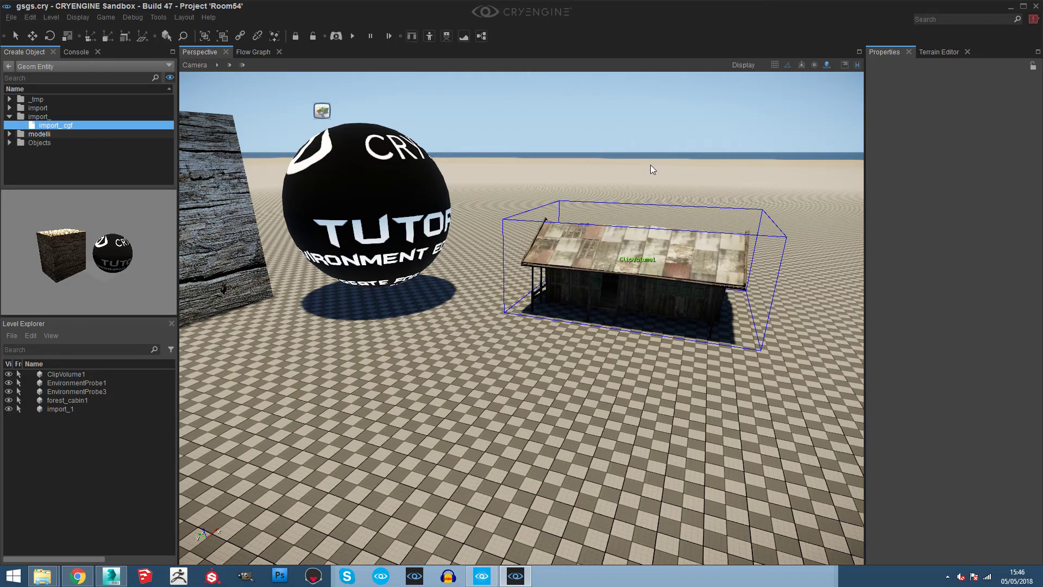
key(w)
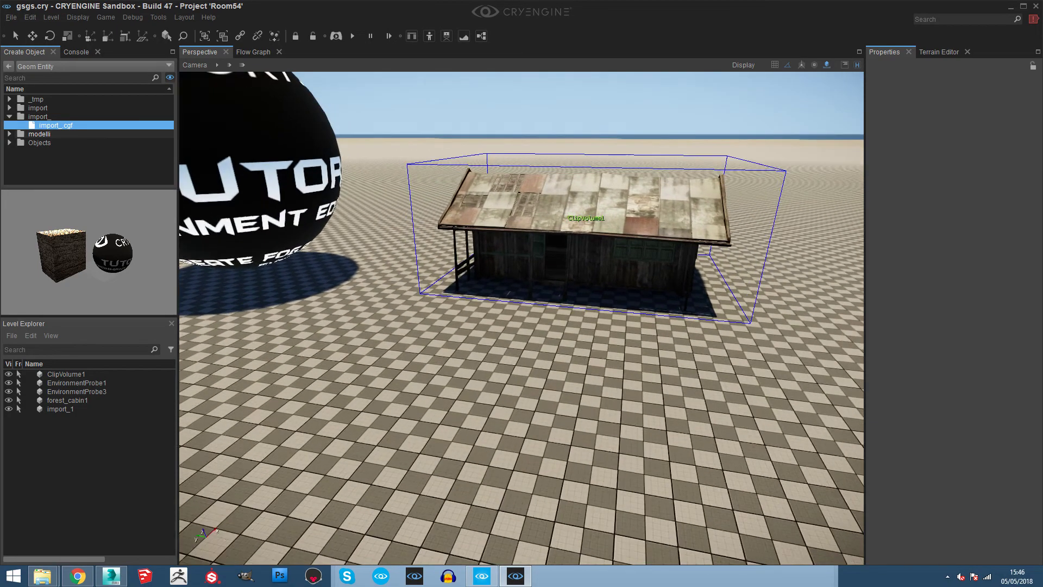
key(w)
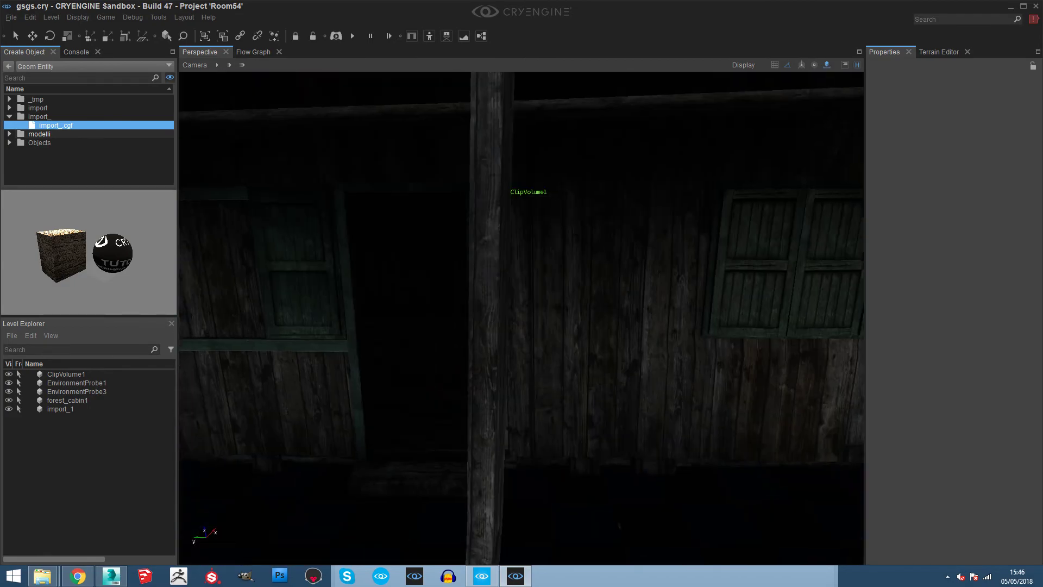
right_drag(504, 356, 504, 356)
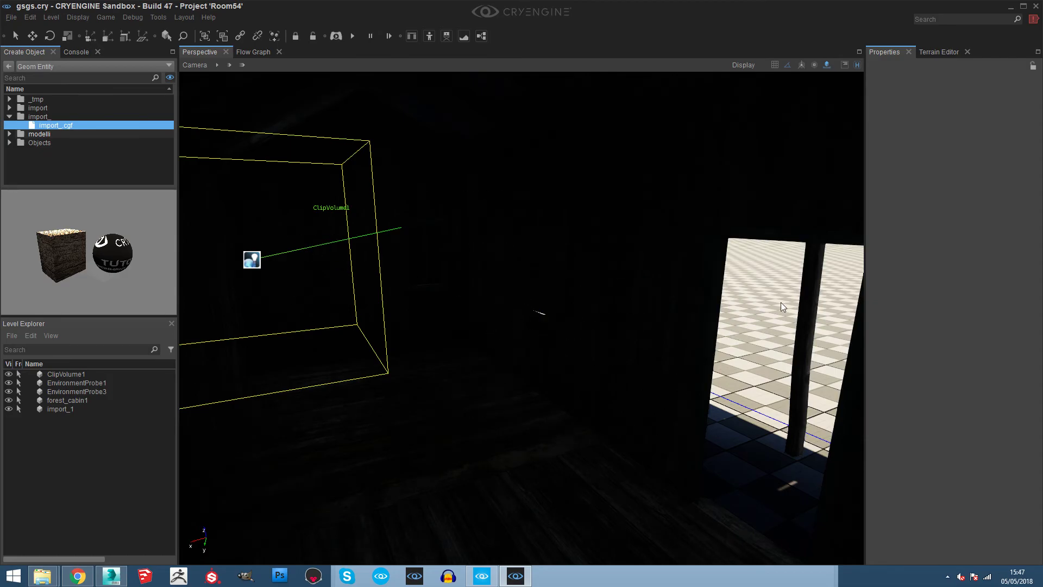
right_drag(565, 302, 565, 302)
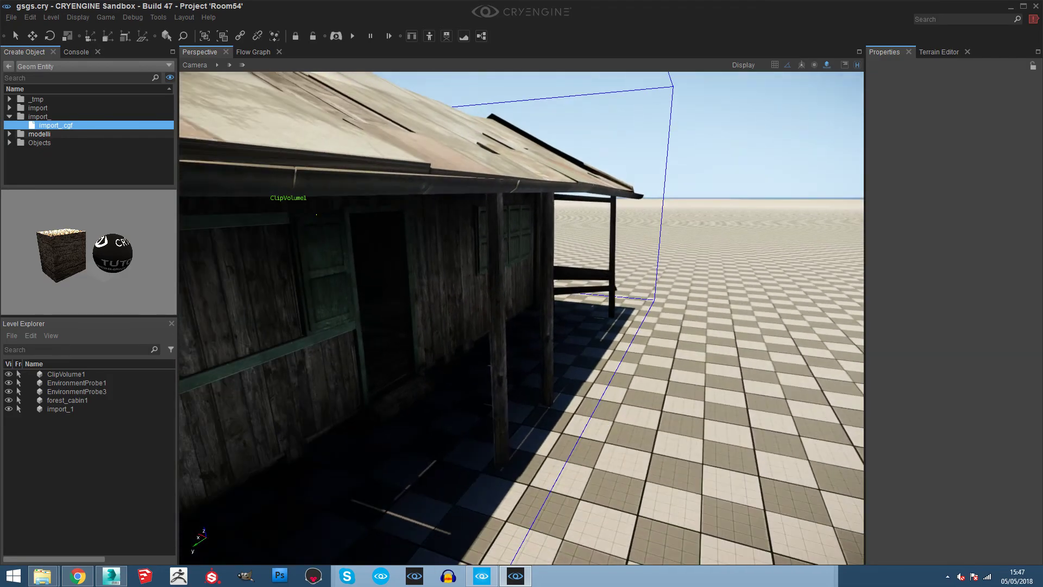
right_drag(503, 345, 503, 344)
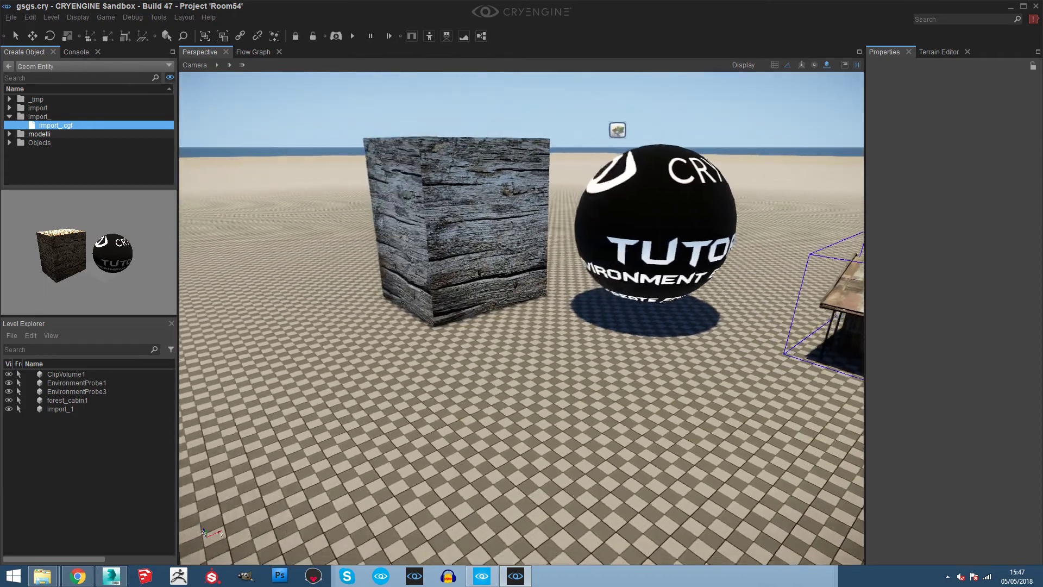